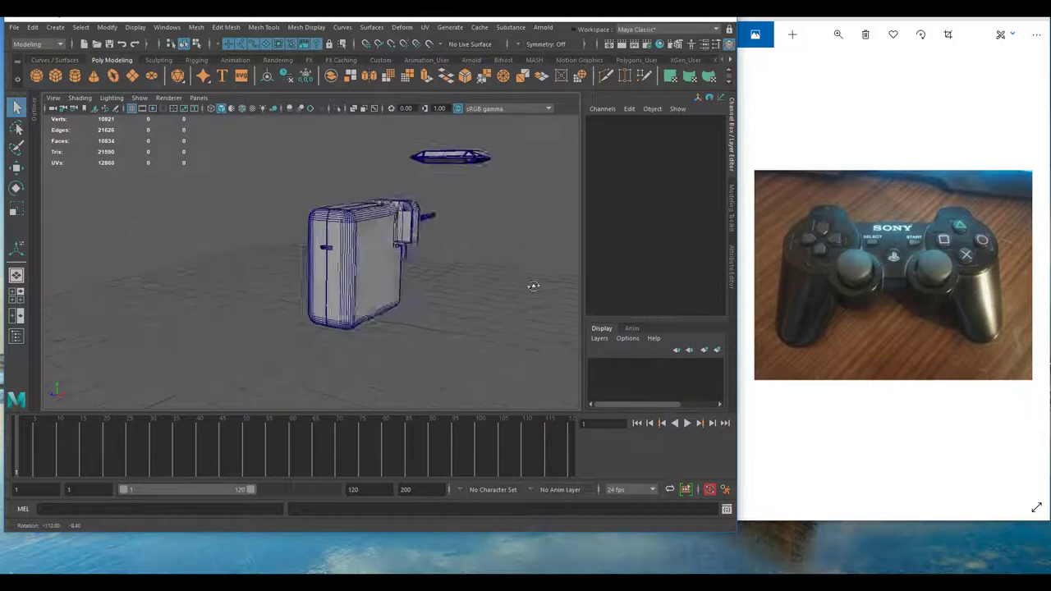
- Examine the large box, the rounded connector piece and the cylinders beneath it from several angles and distances
scroll(437, 279, "up", 5)
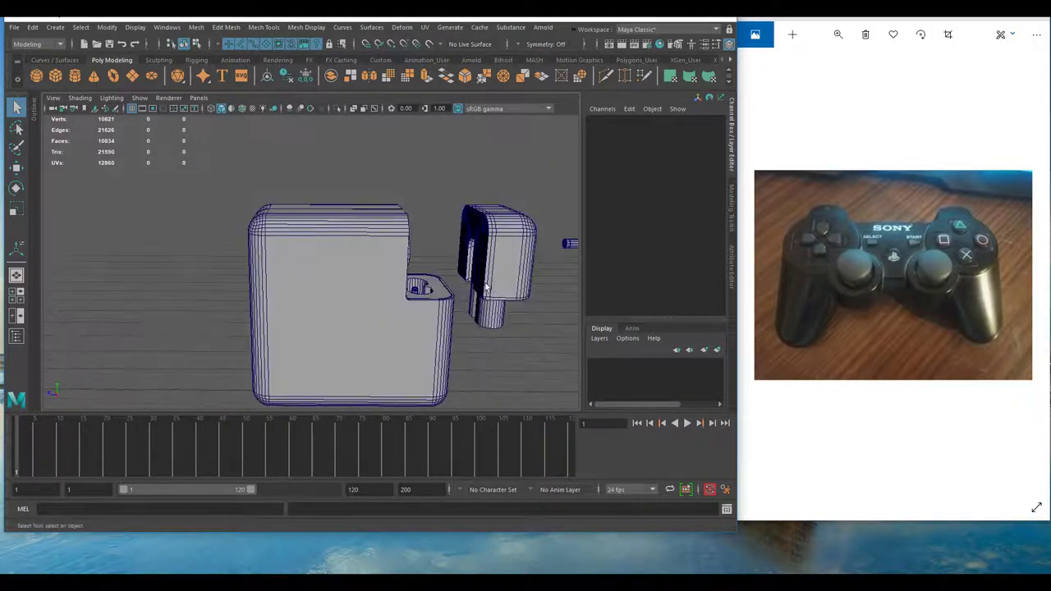
scroll(427, 295, "up", 4)
left_click_drag(469, 304, 408, 282, "alt")
scroll(509, 312, "up", 5)
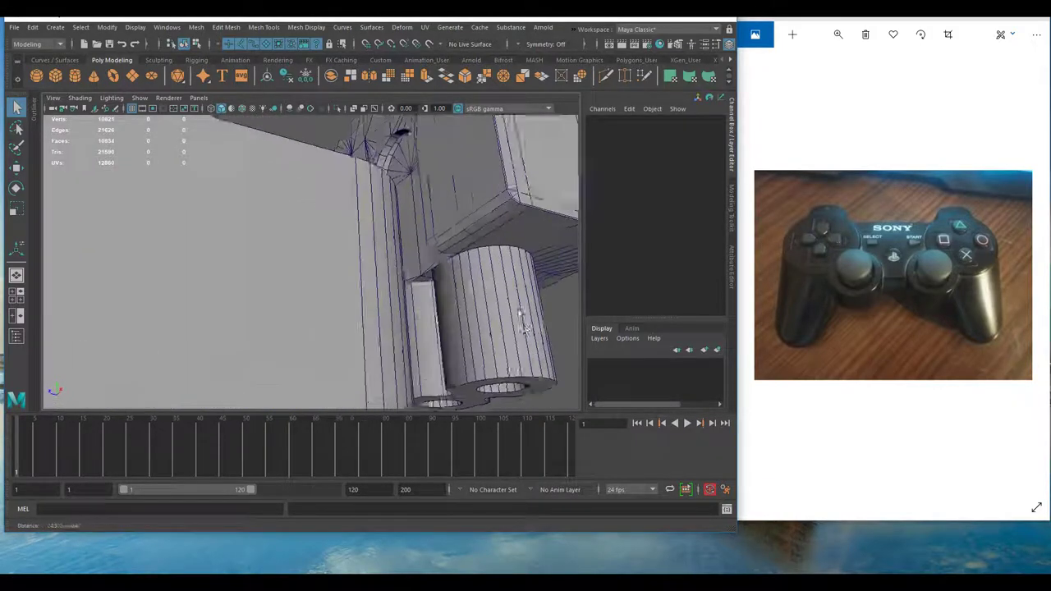
left_click_drag(518, 315, 356, 254, "alt")
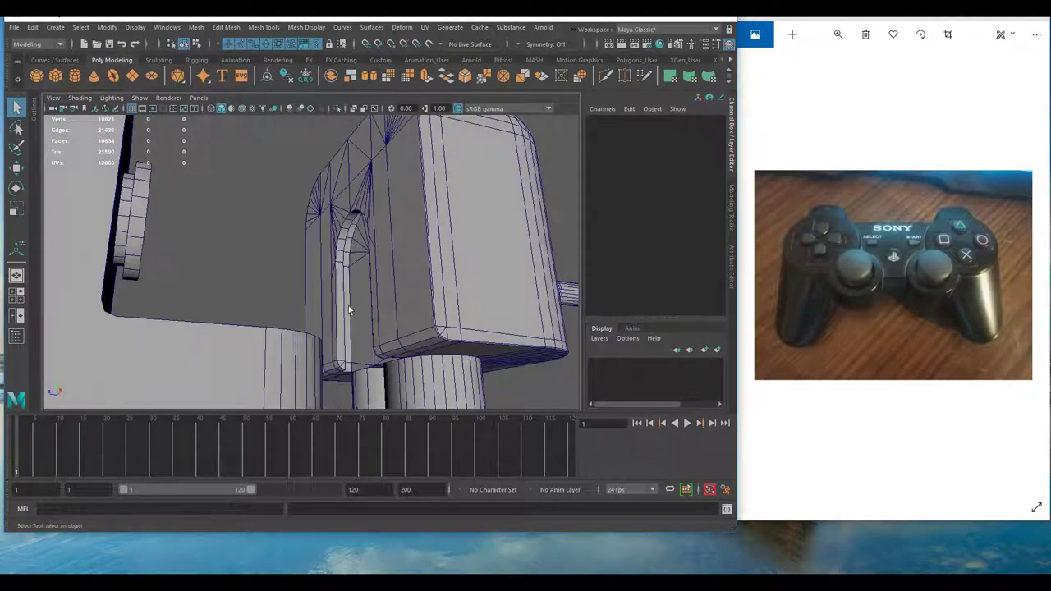
left_click_drag(349, 309, 253, 306, "alt")
scroll(305, 289, "down", 4)
scroll(353, 312, "down", 6)
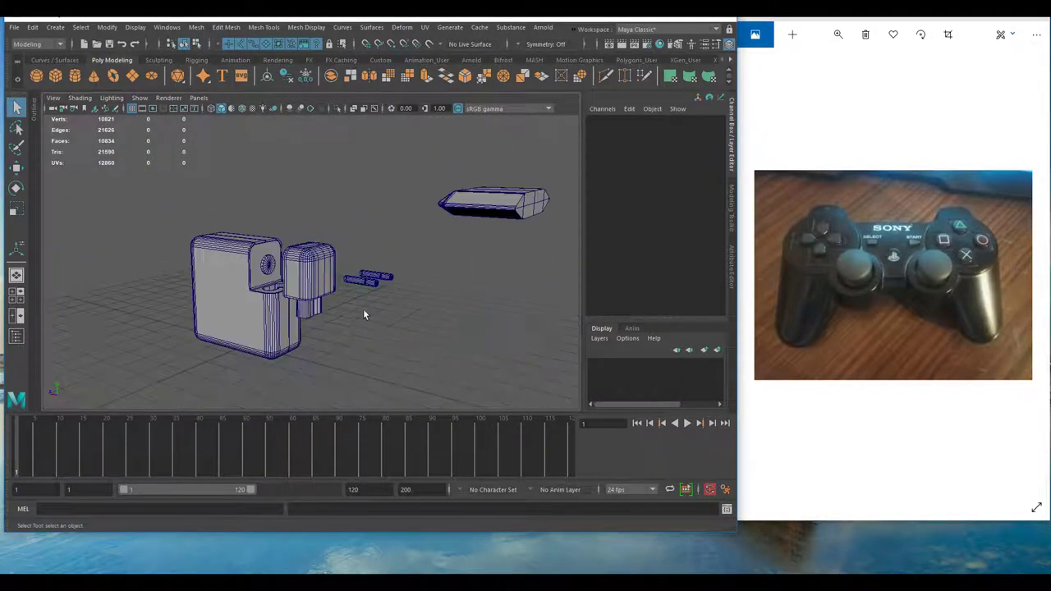
- Move the separate flat pointed block against the front of the rounded connector piece, at Translate Y 0.722 and Translate Z 0.959
left_click_drag(364, 314, 468, 200, "alt")
left_click(443, 231)
key("w")
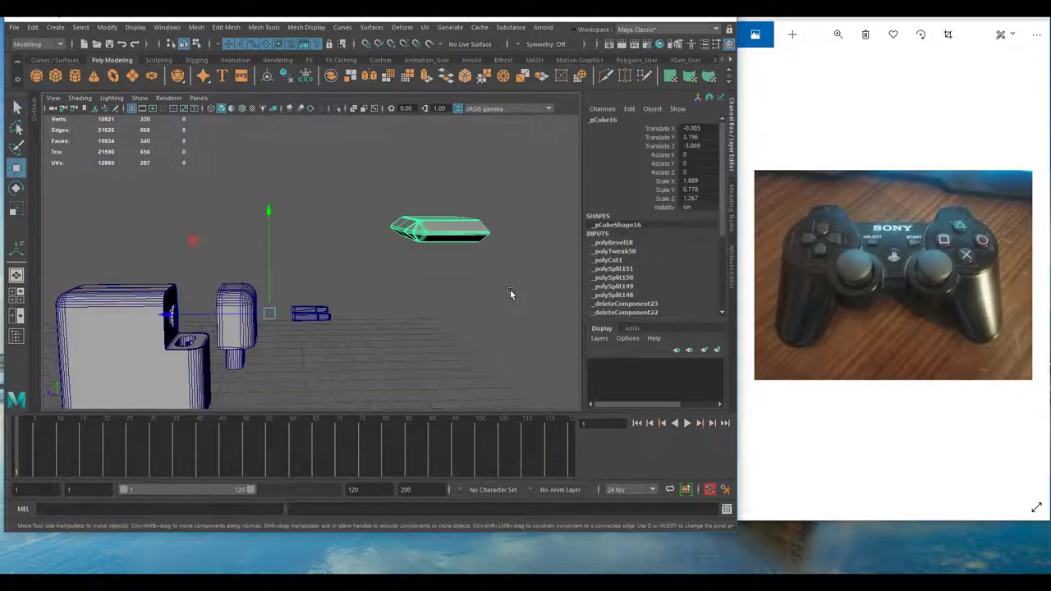
middle_click_drag(457, 295, 286, 295, "shift")
middle_click_drag(248, 218, 250, 303, "shift")
left_click_drag(248, 306, 240, 339, "alt")
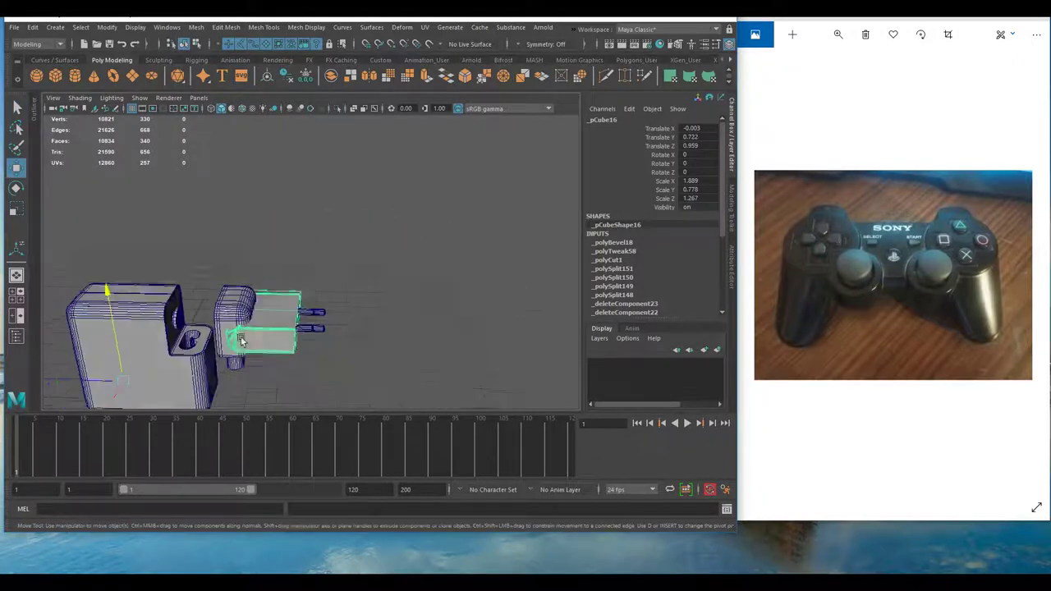
- Put the flat block into vertex mode and shift a vertex at its pointed side tip
scroll(331, 315, "up", 4)
left_click_drag(331, 315, 370, 281, "alt")
middle_click_drag(369, 281, 509, 285, "alt")
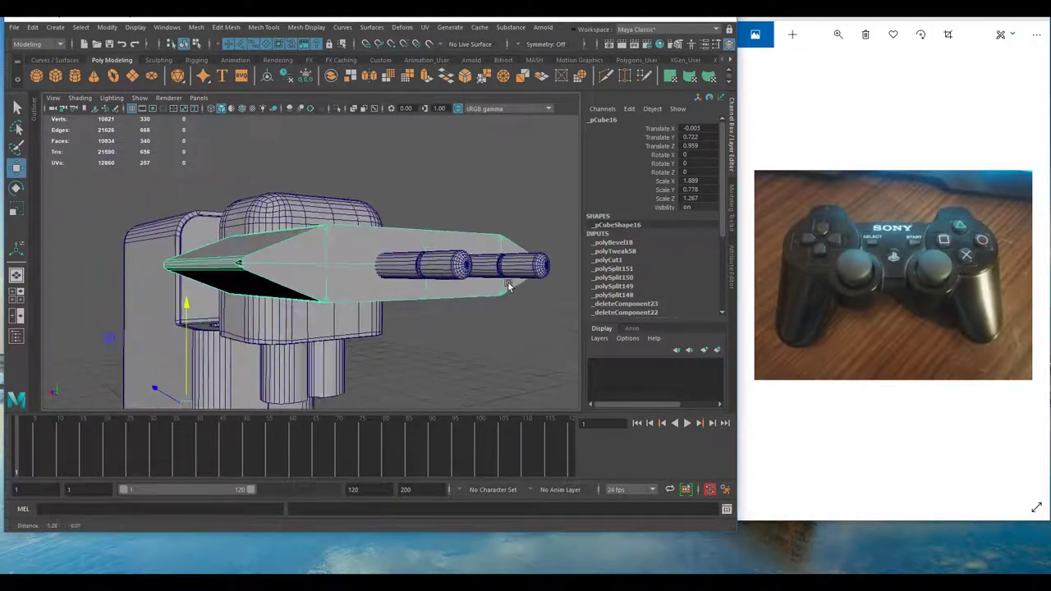
left_click_drag(508, 285, 376, 299, "alt")
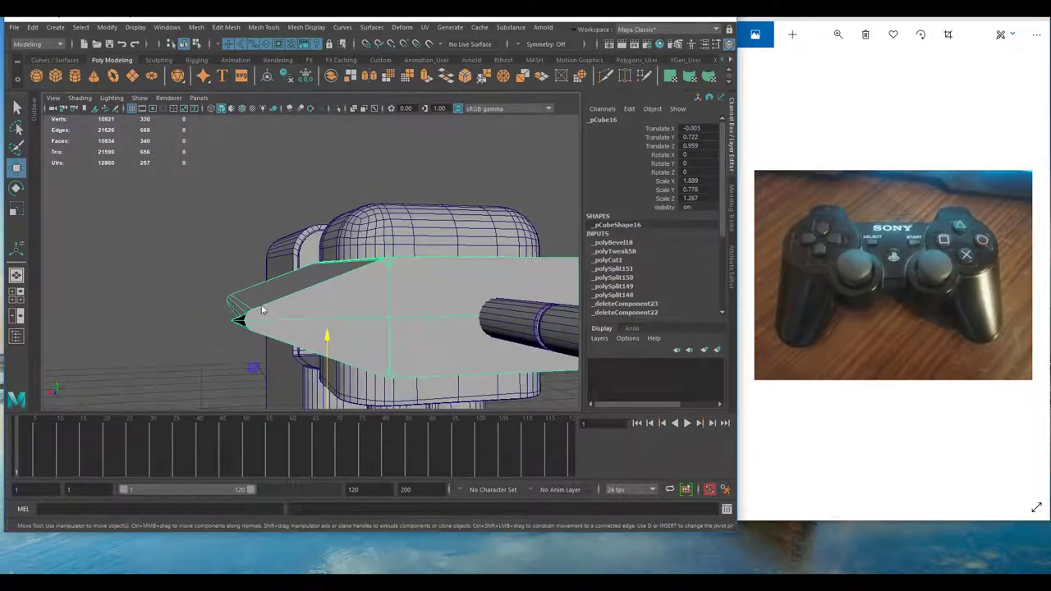
right_click_drag(260, 275, 205, 276)
mouse_move(217, 304)
left_mouse_down("alt")
mouse_move(186, 313)
mouse_move(205, 309)
left_mouse_up("alt")
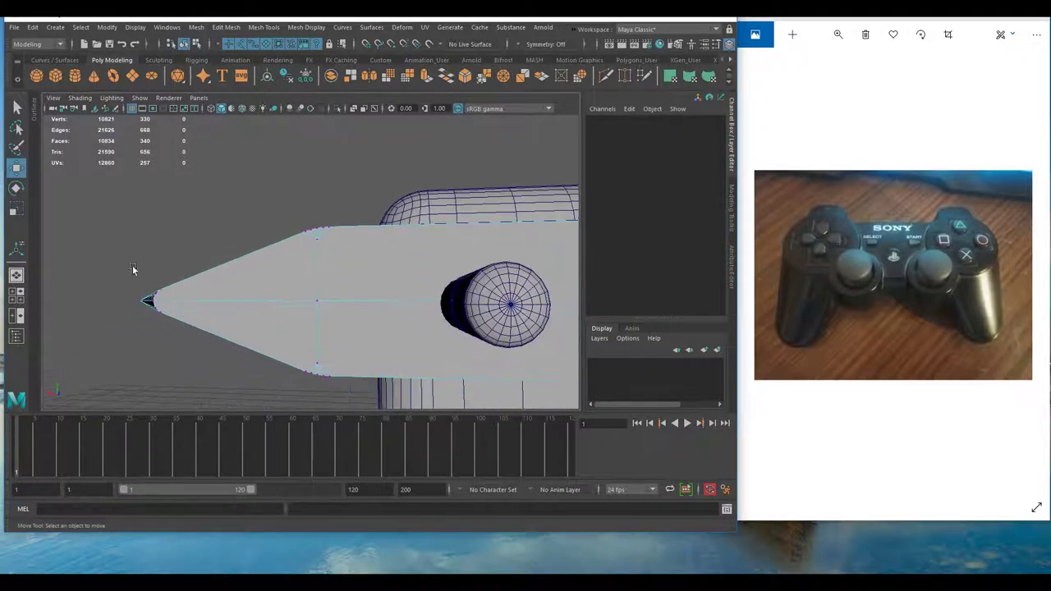
left_click_drag(130, 337, 129, 337)
left_click_drag(186, 300, 500, 260)
middle_click_drag(553, 329, 382, 303)
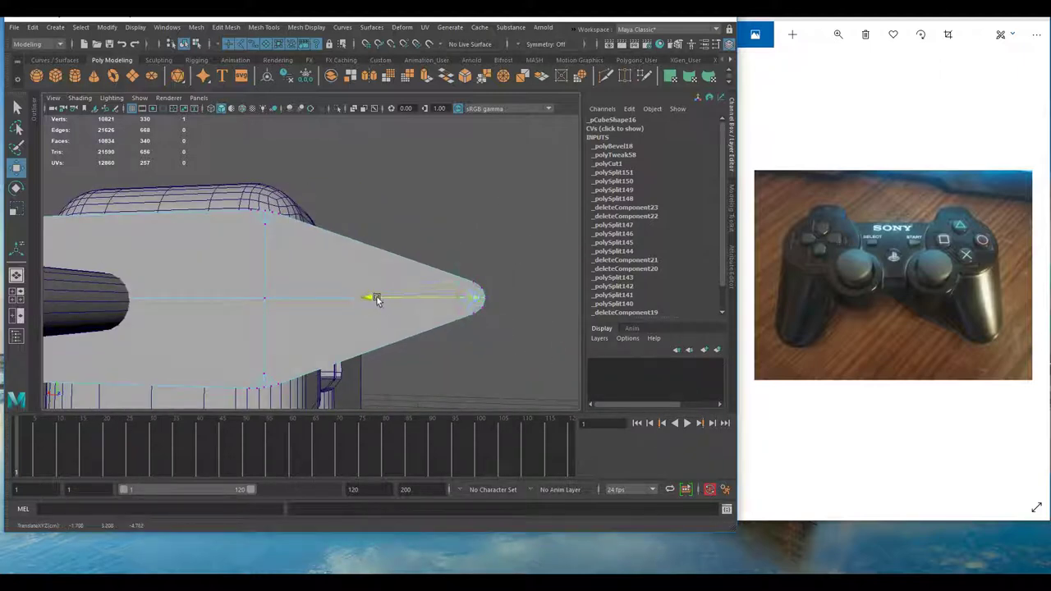
- Nudge the small cluster of vertices along the block's angled corner edge, and return the block to object mode
left_click_drag(379, 299, 374, 202, "alt")
left_click_drag(490, 177, 411, 205, "alt")
left_click_drag(435, 246, 437, 250)
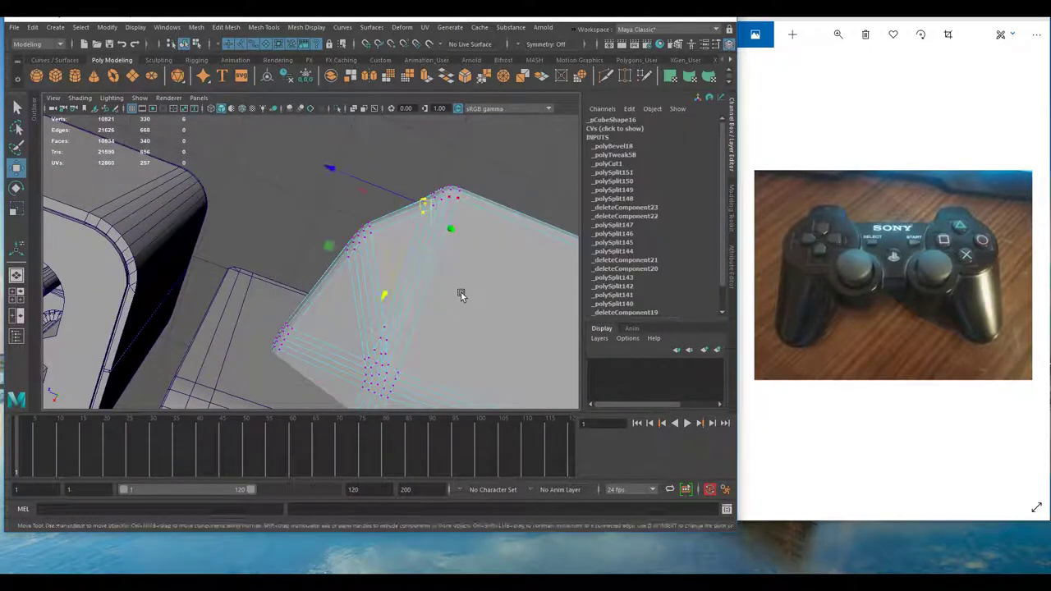
middle_click_drag(461, 293, 465, 294)
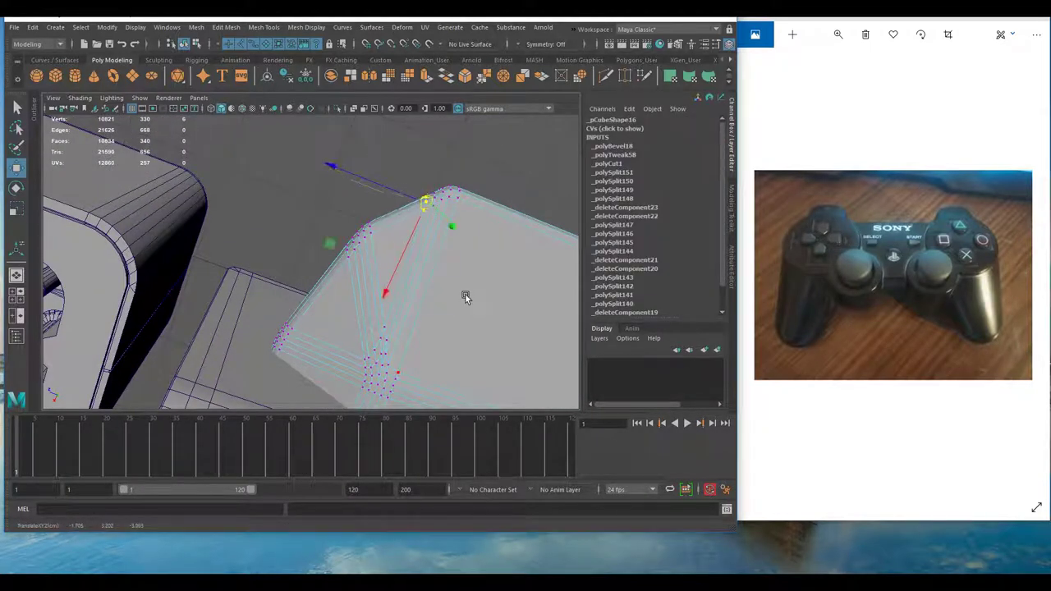
left_click_drag(382, 236, 418, 251, "alt")
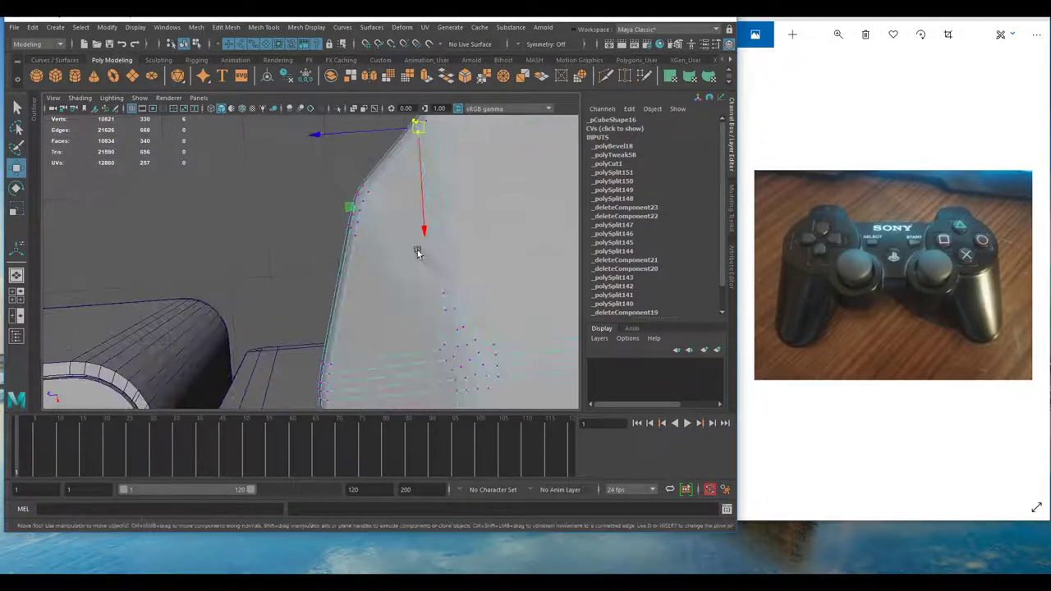
left_click_drag(425, 210, 380, 294)
right_click_drag(381, 275, 433, 251)
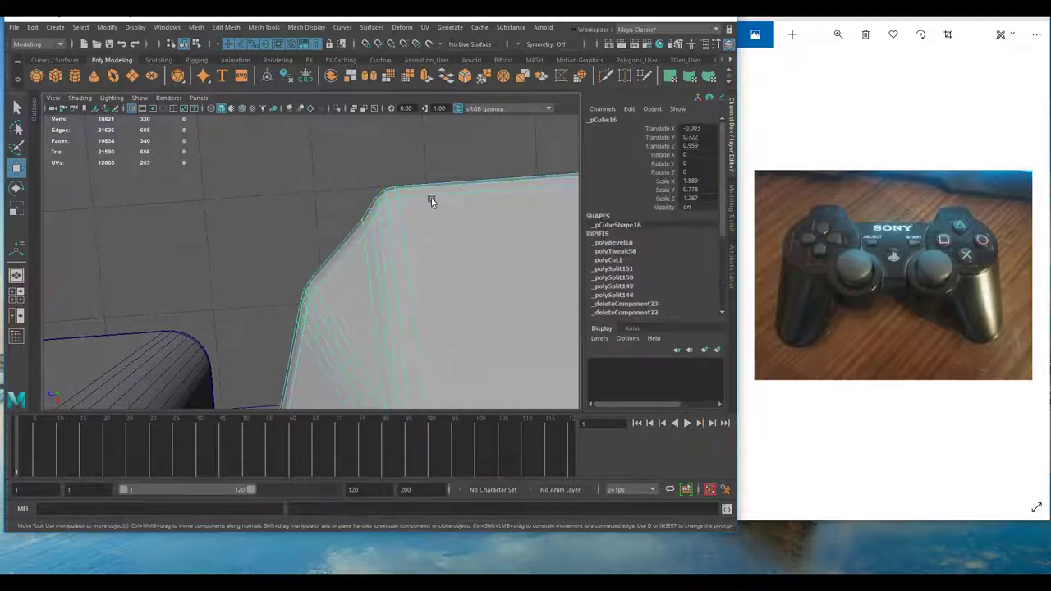
- Select the vertices on one of the block's chamfered corners and examine the bevelled edges and dense vertex clusters around it
left_click_drag(405, 220, 404, 291, "alt")
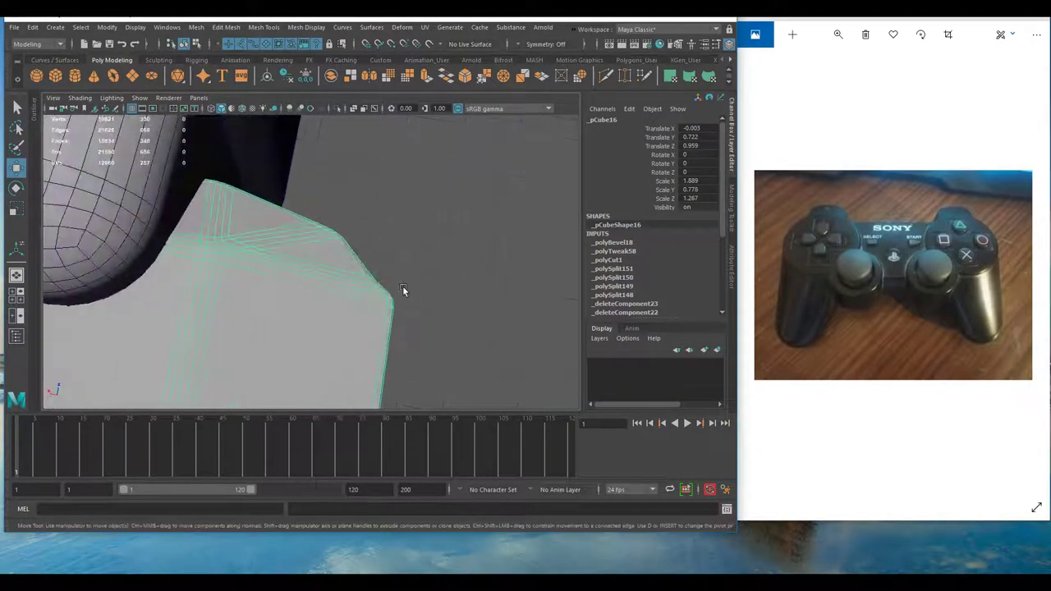
right_click_drag(402, 275, 374, 272)
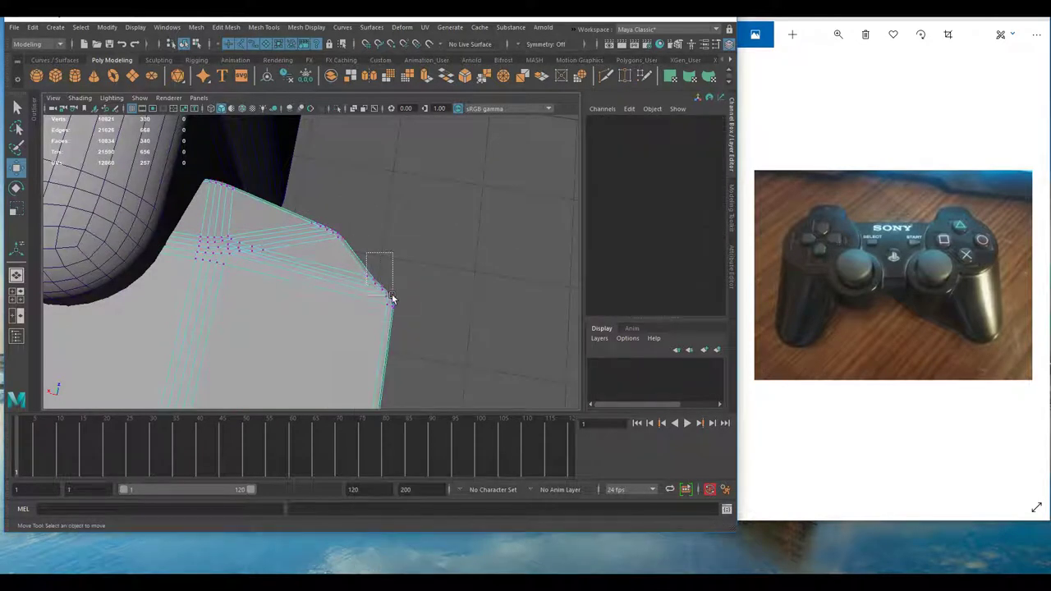
left_click_drag(392, 295, 321, 250)
left_click_drag(339, 202, 336, 288)
scroll(320, 283, "up", 5)
key("q")
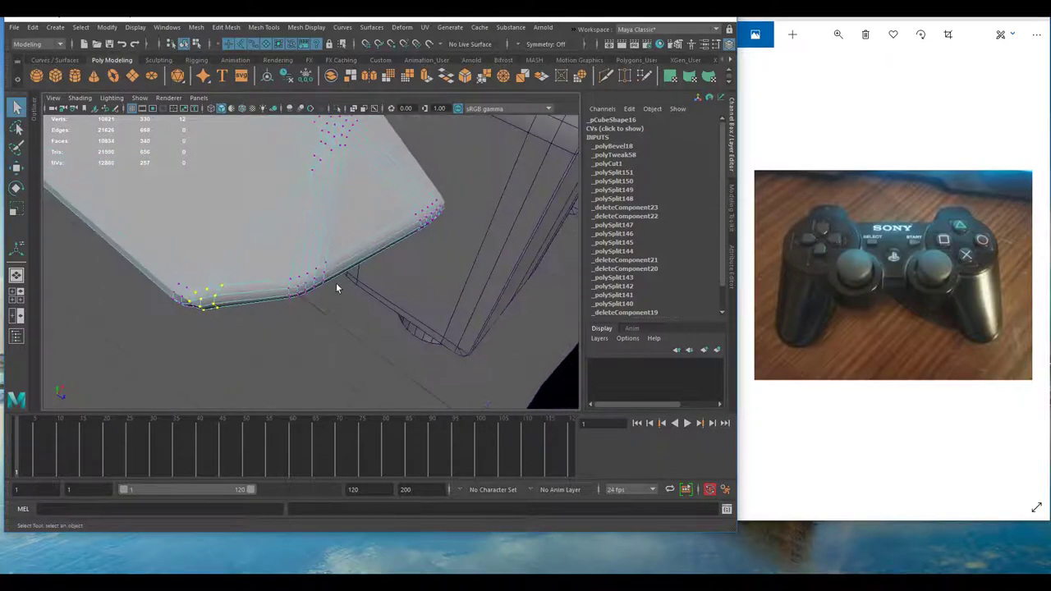
left_click_drag(290, 251, 312, 321, "alt")
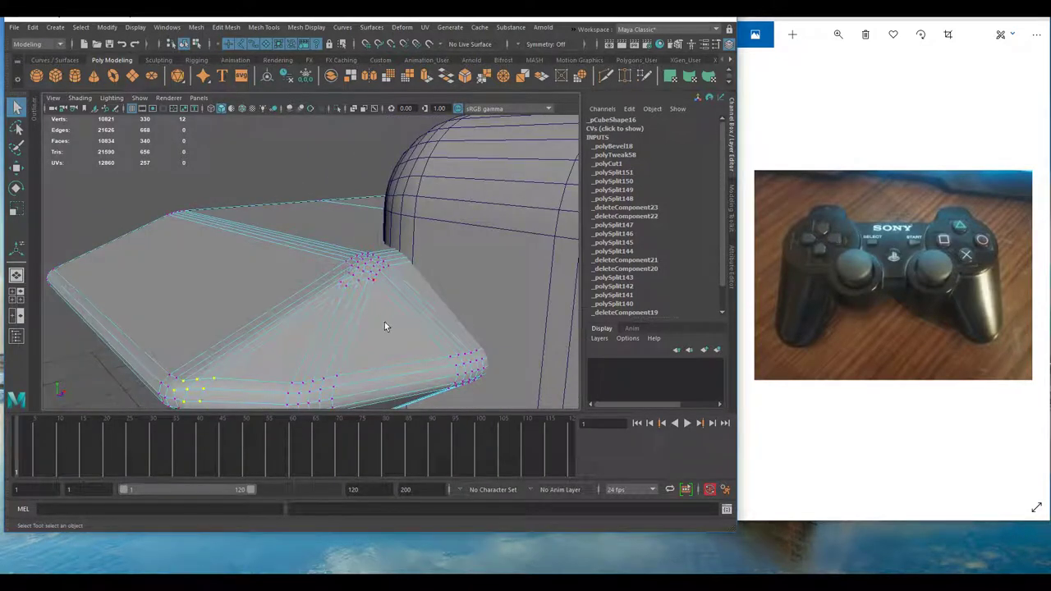
left_click_drag(336, 335, 338, 359, "alt")
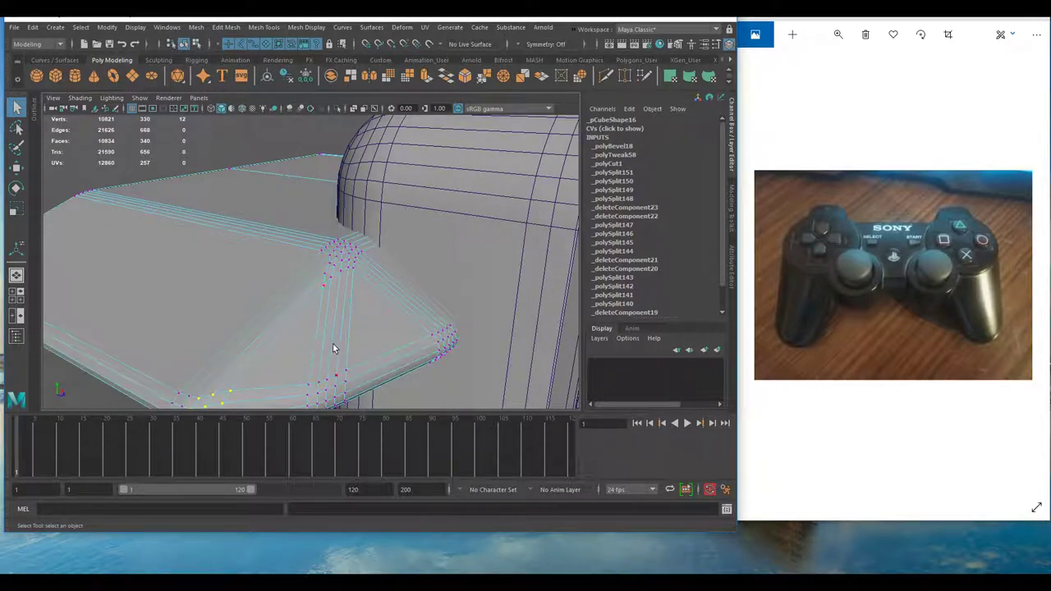
mouse_move(333, 346)
left_mouse_down("alt")
mouse_move(345, 335)
mouse_move(325, 327)
mouse_move(323, 291)
mouse_move(335, 325)
left_mouse_up("alt")
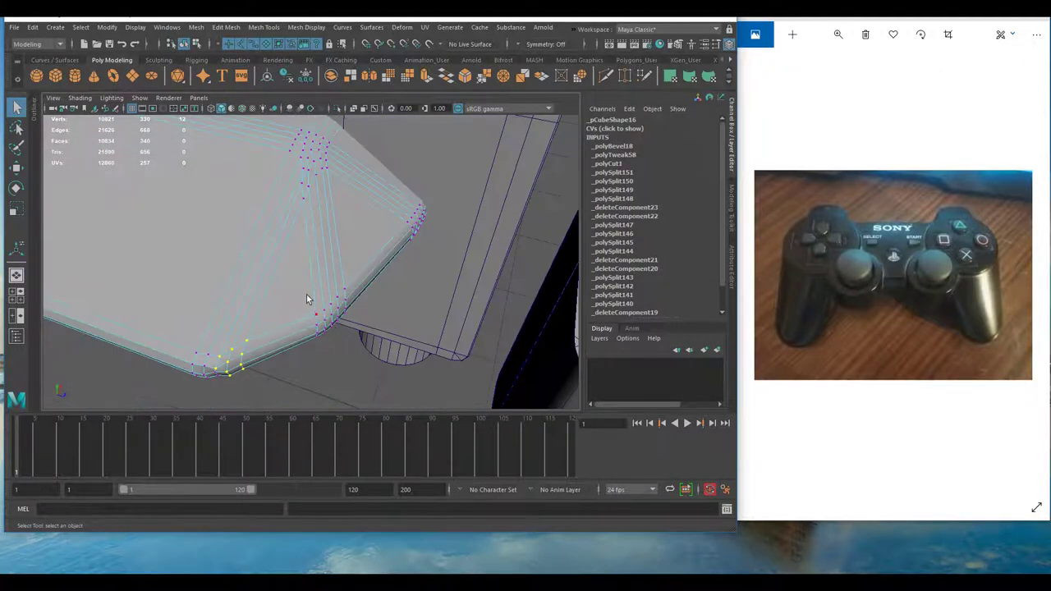
left_click_drag(325, 248, 463, 259, "alt")
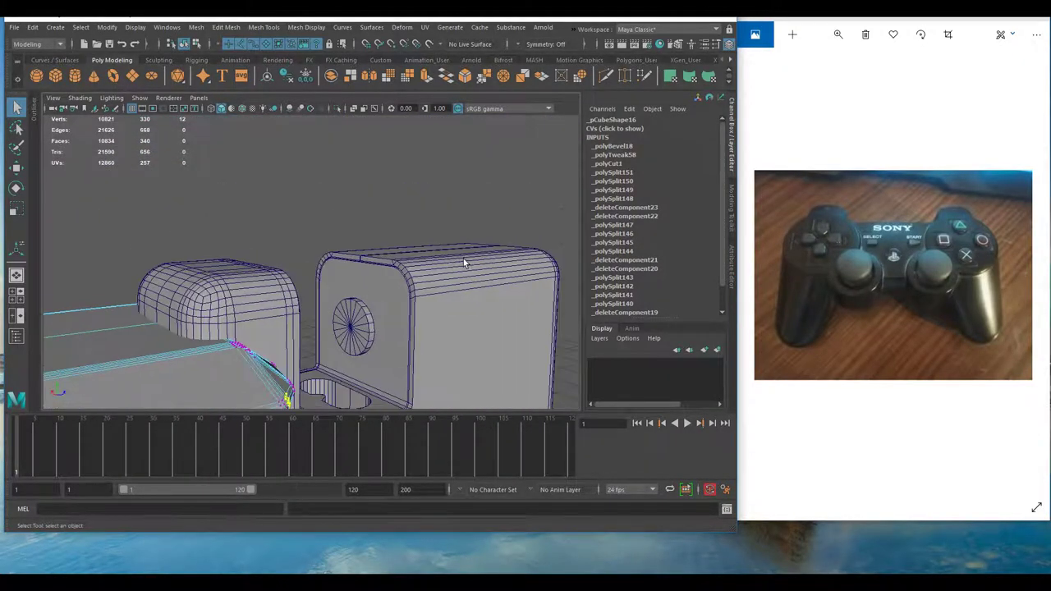
- Compare the large box's rounded edges with the flat block's bevels, checking the block's slopes and pointed ends from the front
left_click(464, 259)
left_click_drag(469, 332, 299, 245, "alt")
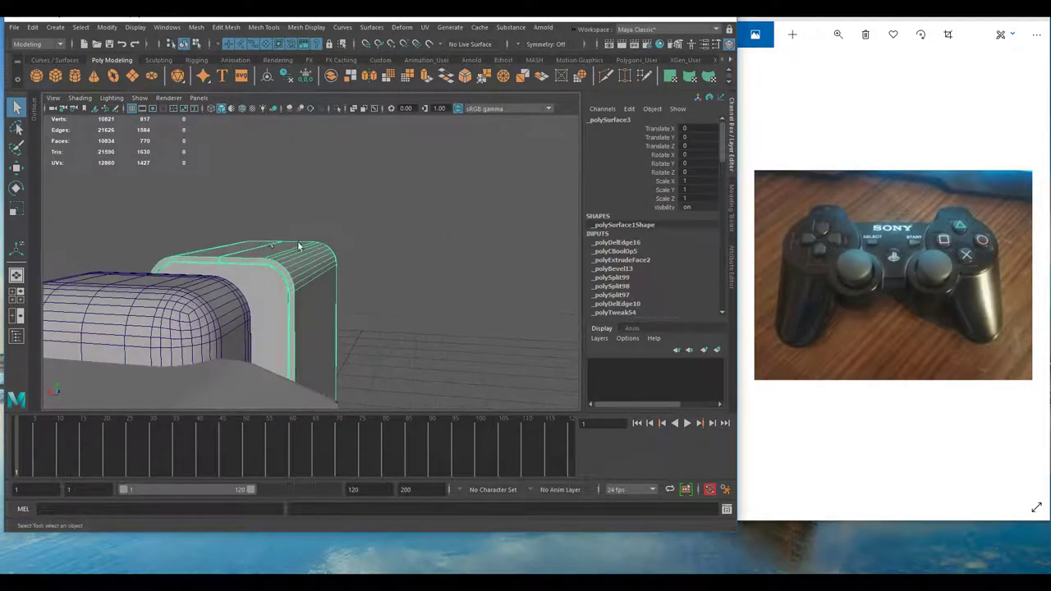
left_click_drag(339, 289, 401, 289, "alt")
left_click(281, 282)
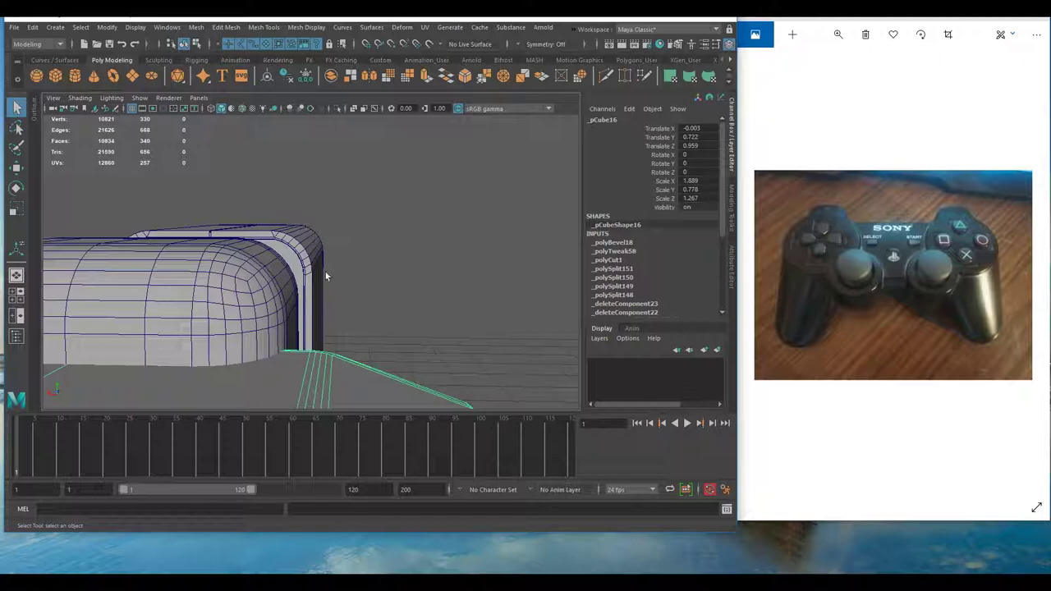
left_click_drag(312, 238, 267, 278, "alt")
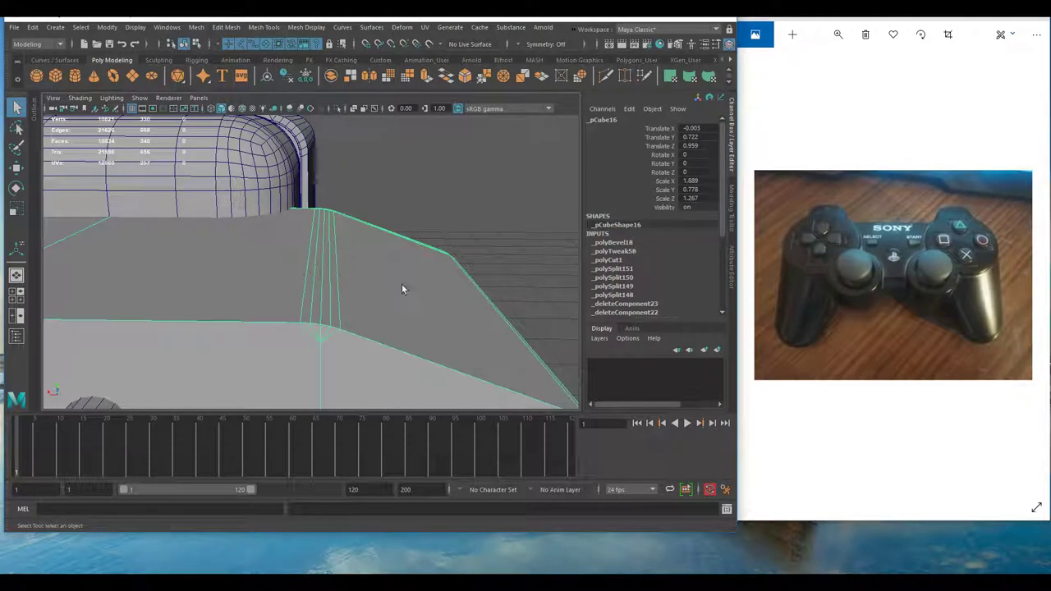
left_click_drag(400, 281, 396, 278, "alt")
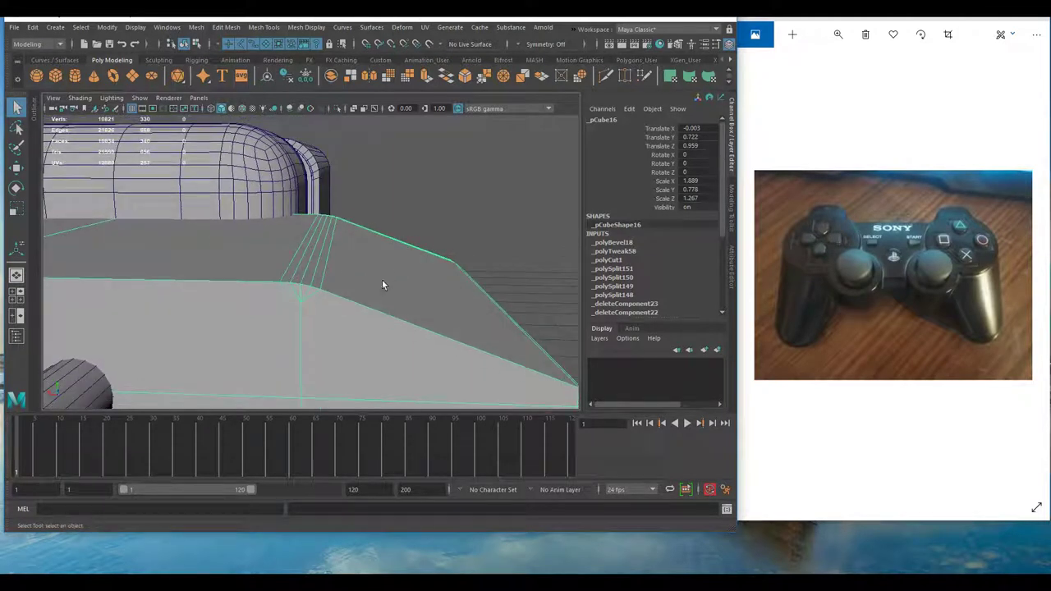
left_click_drag(305, 280, 160, 252, "alt")
scroll(283, 271, "down", 5)
scroll(356, 310, "up", 3)
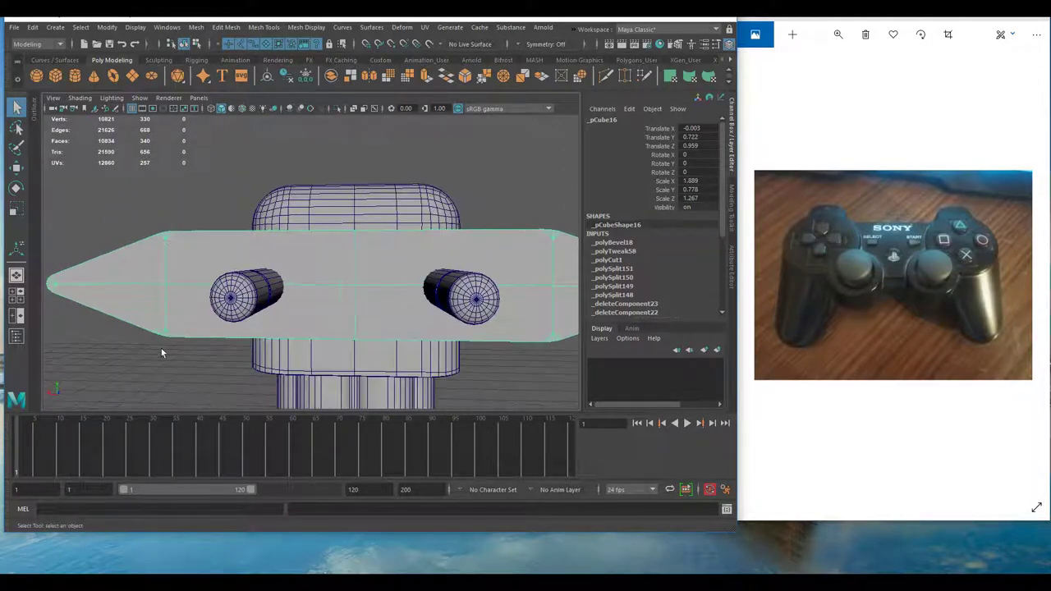
left_click_drag(162, 345, 349, 273, "alt")
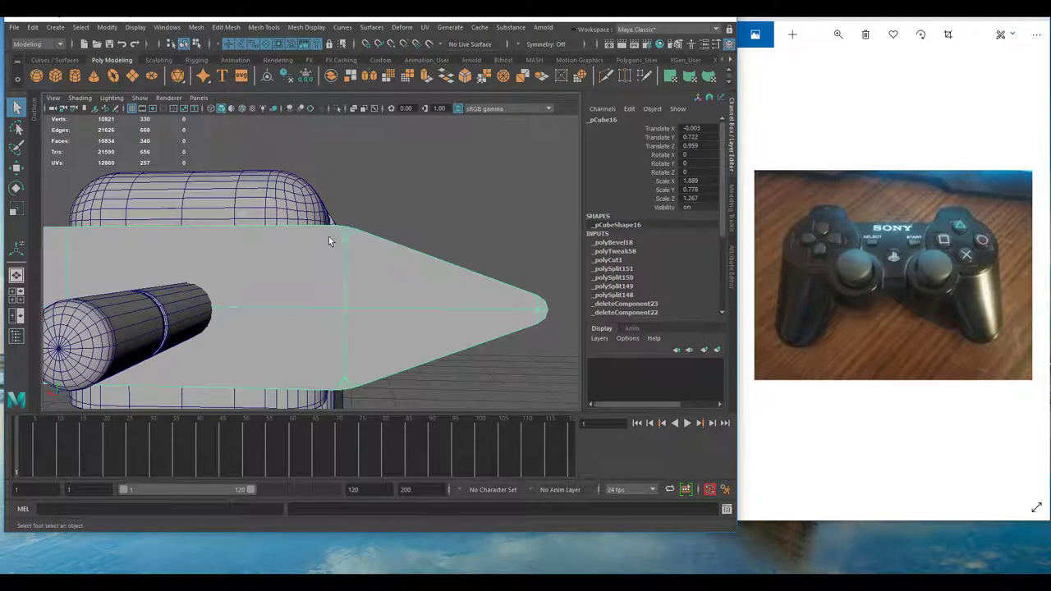
left_click_drag(328, 237, 354, 247, "alt")
- Insert two vertical edge loops with Multi-Cut, one on each side of the block's corner edge where the slope begins
right_click_drag(373, 256, 311, 241)
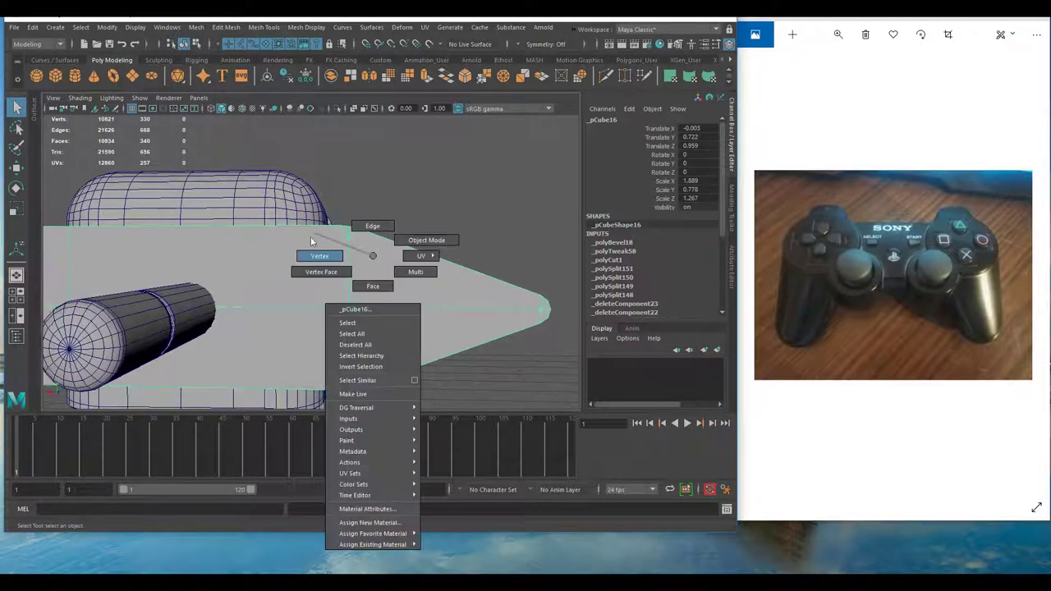
mouse_move(381, 249)
right_mouse_down()
mouse_move(374, 232)
mouse_move(354, 257)
mouse_move(377, 248)
right_mouse_up()
right_click(379, 249)
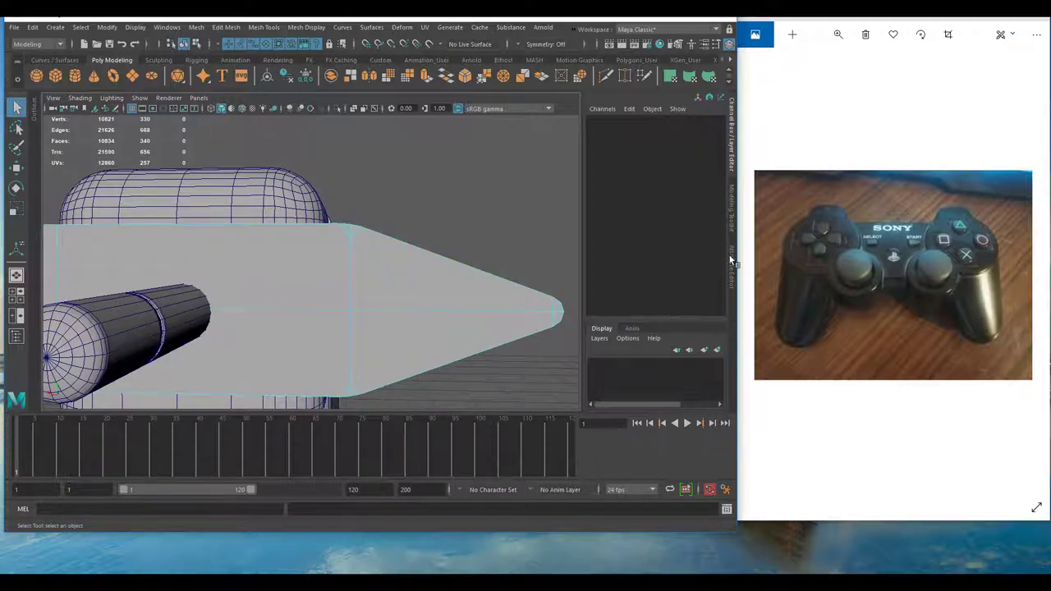
left_click(731, 223)
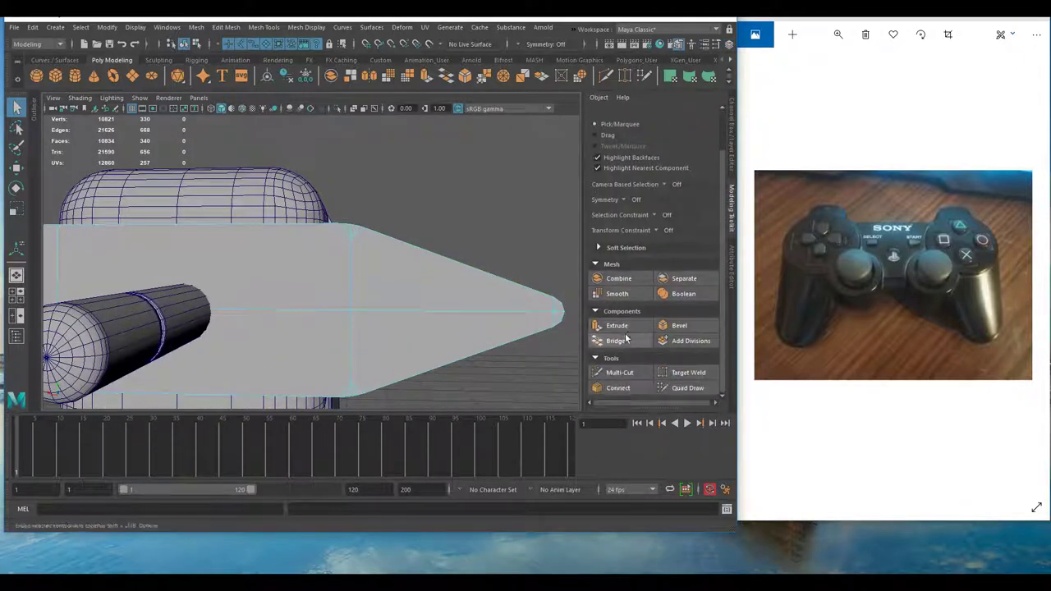
left_click(622, 376)
middle_click_drag(309, 312, 330, 317, "alt")
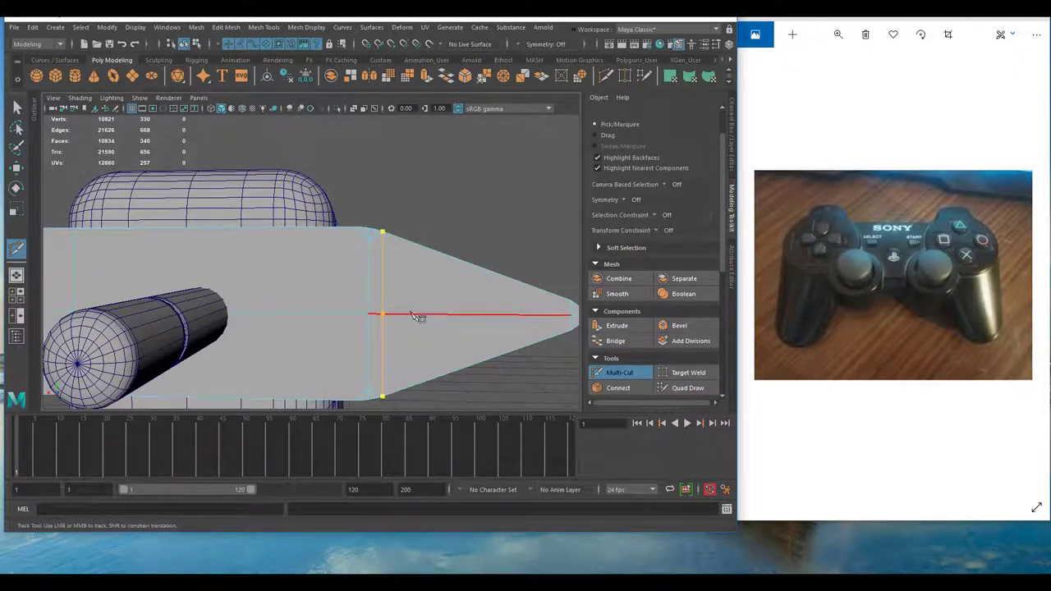
left_click(415, 316, "ctrl")
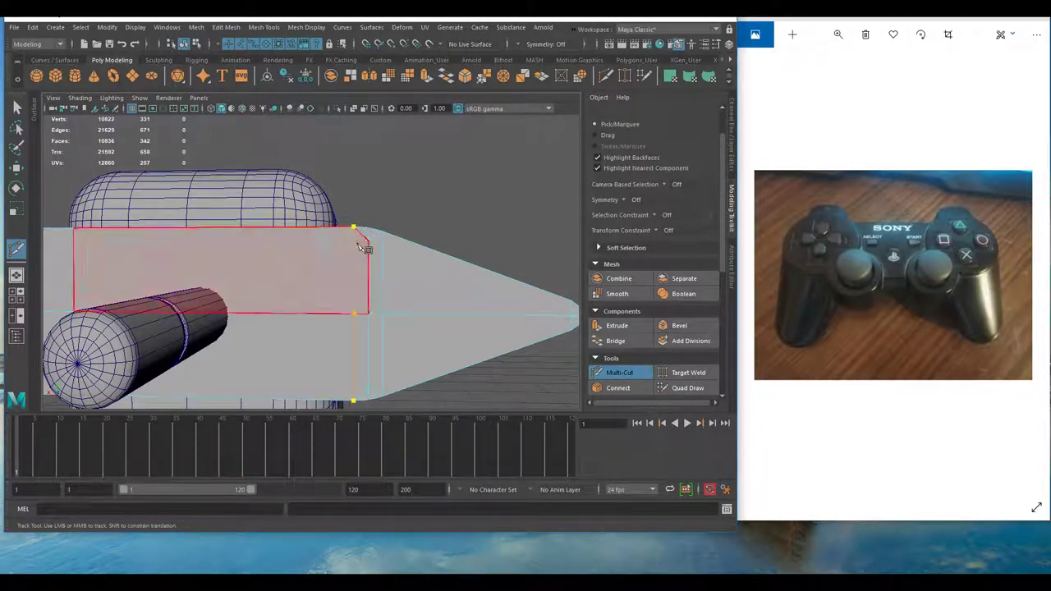
right_click(320, 251)
right_click_drag(395, 270, 446, 279, "alt")
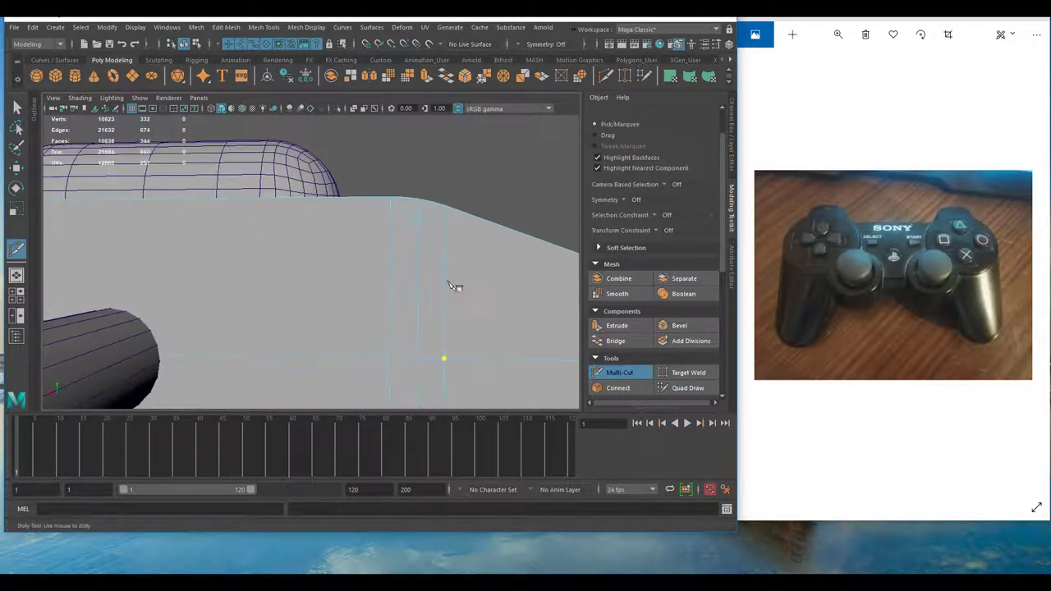
- Select the short diagonal edges at the upper and lower ends of the block's corner edge, and delete them
middle_click_drag(433, 276, 402, 240, "alt")
middle_click_drag(409, 325, 383, 425, "alt")
right_click_drag(353, 258, 610, 375)
left_click(610, 375)
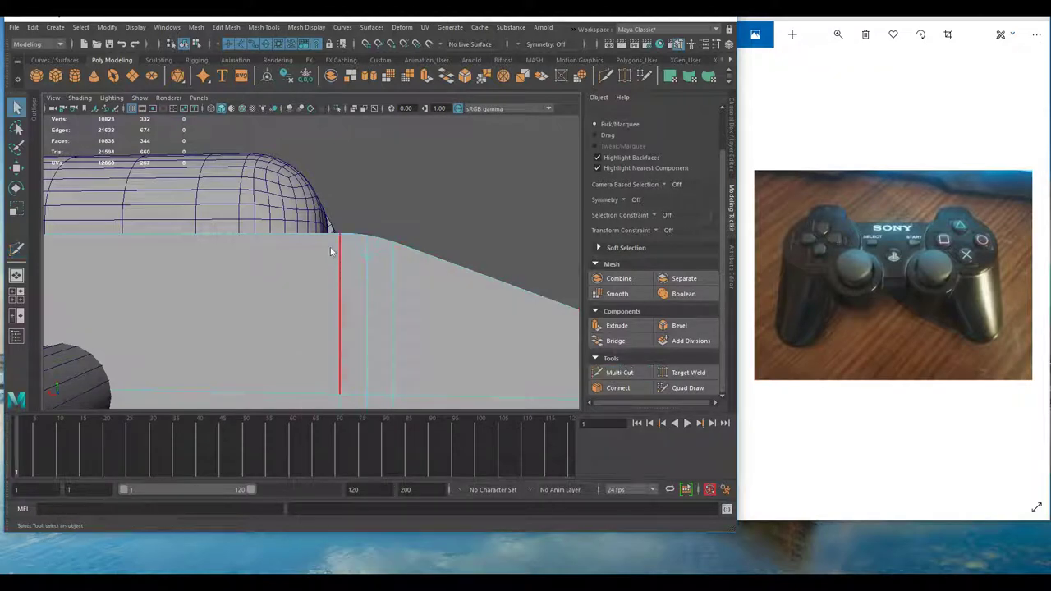
right_click_drag(332, 258, 331, 225)
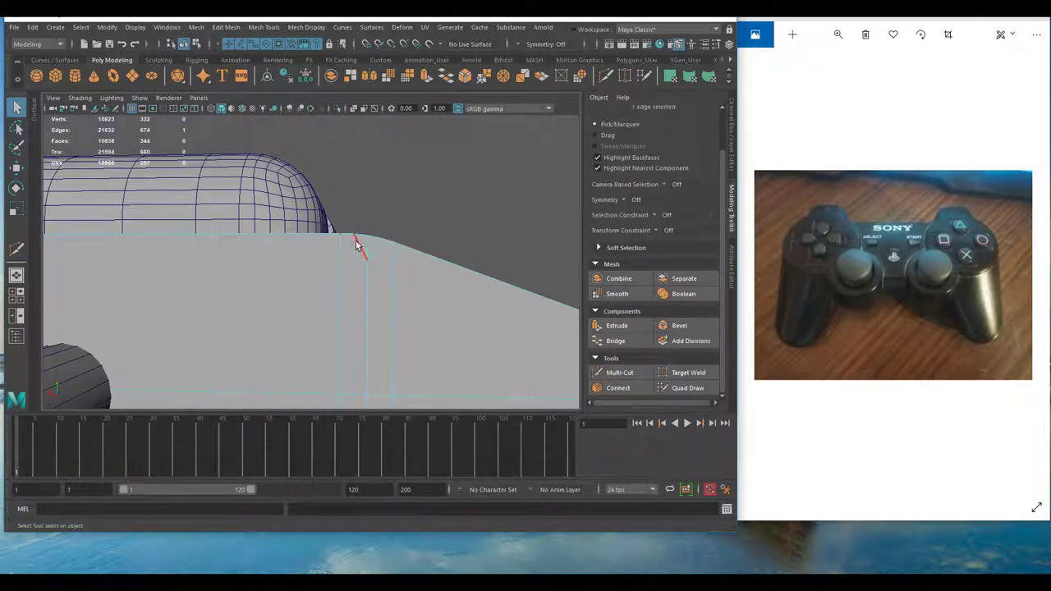
left_click(365, 253, "shift")
middle_click_drag(383, 400, 418, 196, "alt")
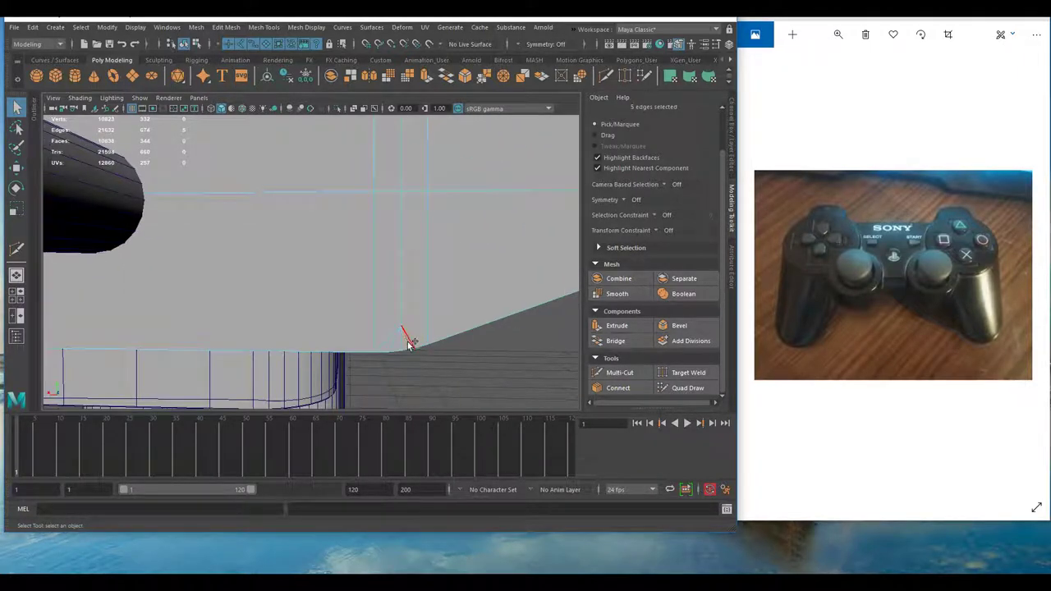
right_click_drag(439, 283, 388, 306, "shift")
middle_click_drag(441, 261, 415, 327, "alt")
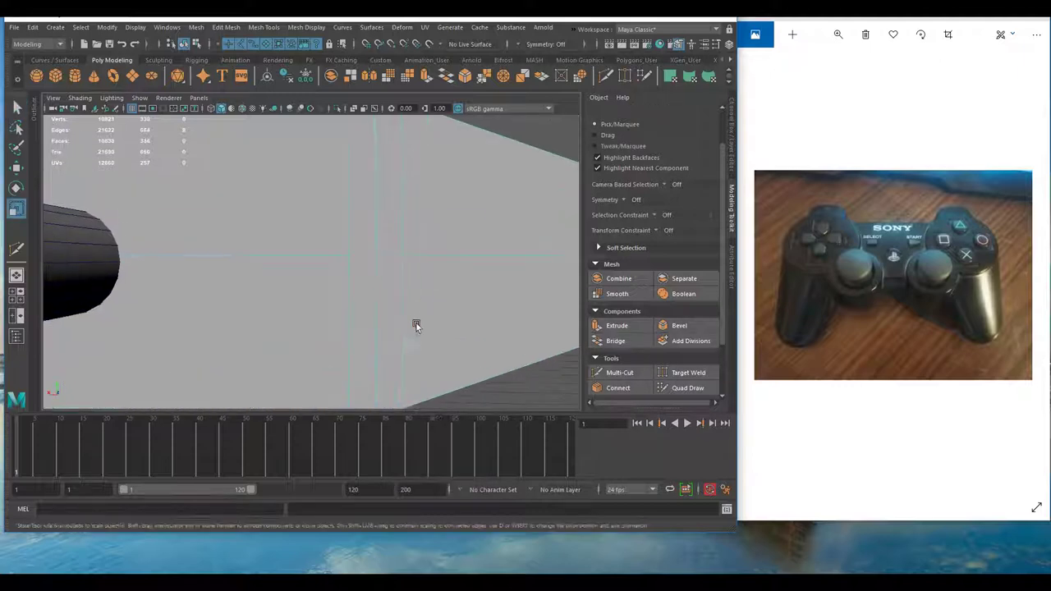
- Cut replacement edges with Multi-Cut at the upper and lower ends of the corner, connecting them to the neighbouring vertical loops
left_click(620, 372)
middle_click_drag(410, 375, 419, 332, "alt")
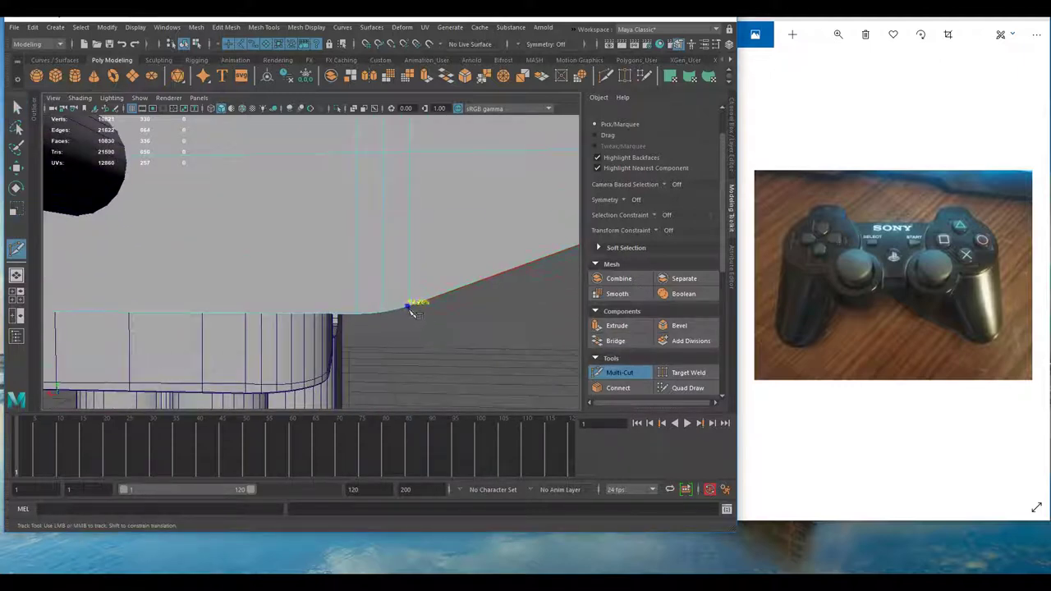
left_click_drag(427, 274, 403, 336, "alt")
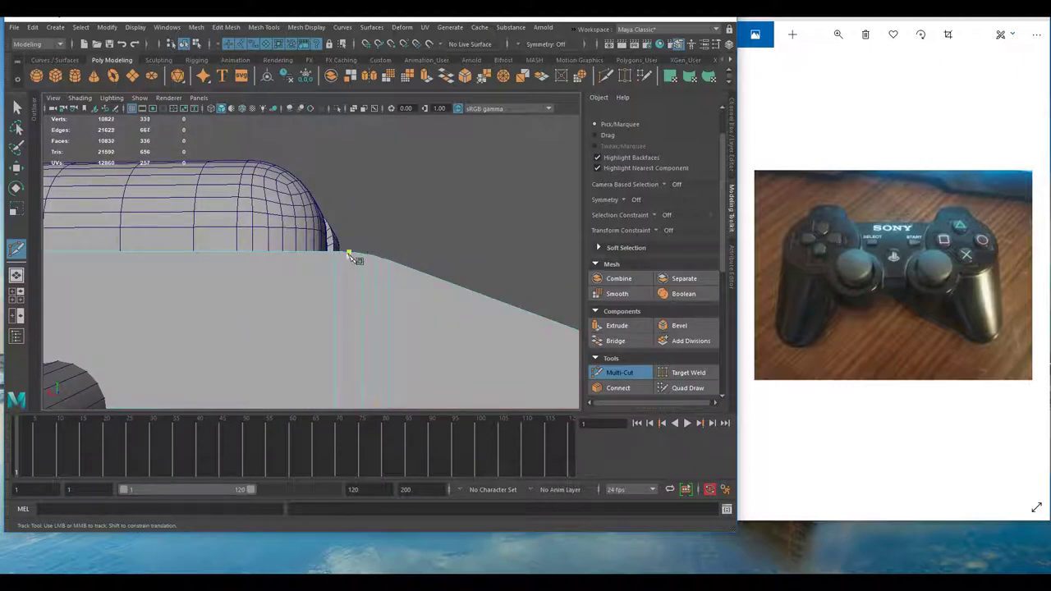
scroll(353, 271, "down", 4)
middle_click_drag(364, 324, 391, 298, "alt")
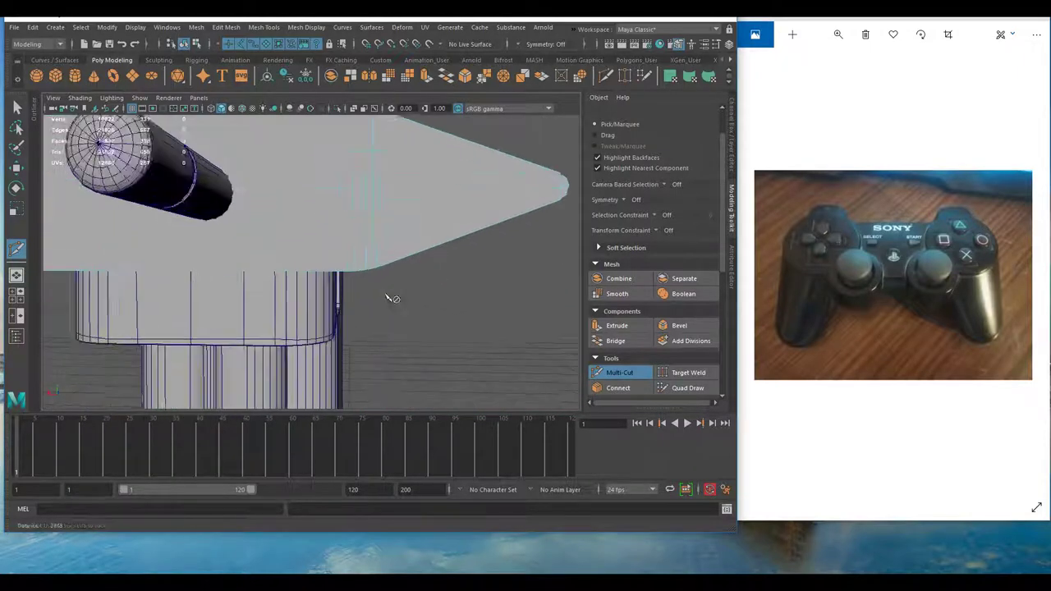
scroll(390, 296, "up", 3)
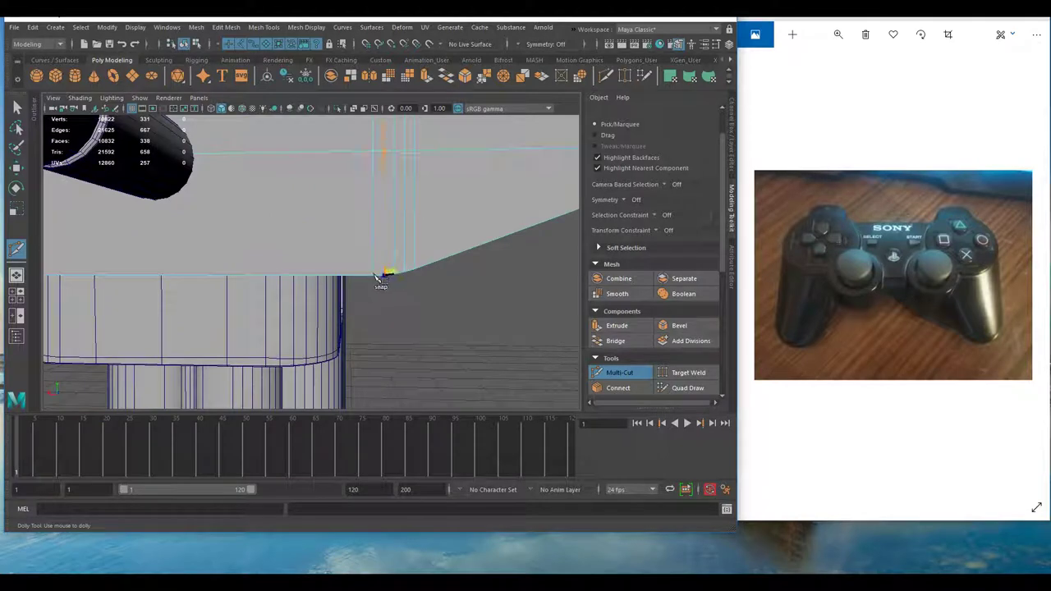
middle_click_drag(469, 222, 405, 262, "alt")
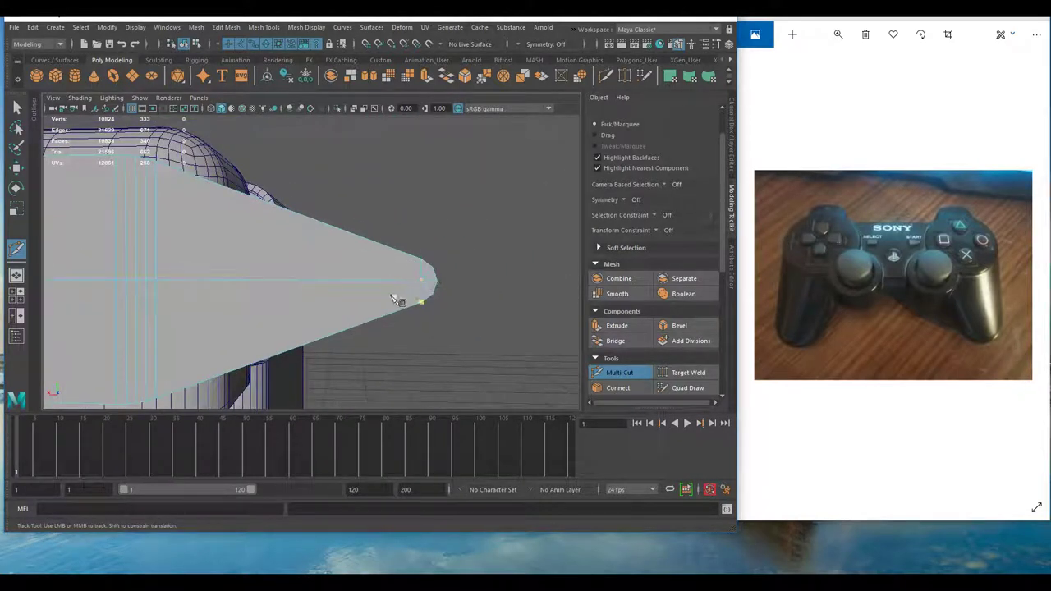
- Examine the block's pointed tip, horizontal centre edge and newly cut corner edges from the front and the side
right_click_drag(394, 293, 353, 290, "alt")
left_click_drag(353, 290, 366, 270, "alt")
middle_click_drag(366, 270, 463, 271, "alt")
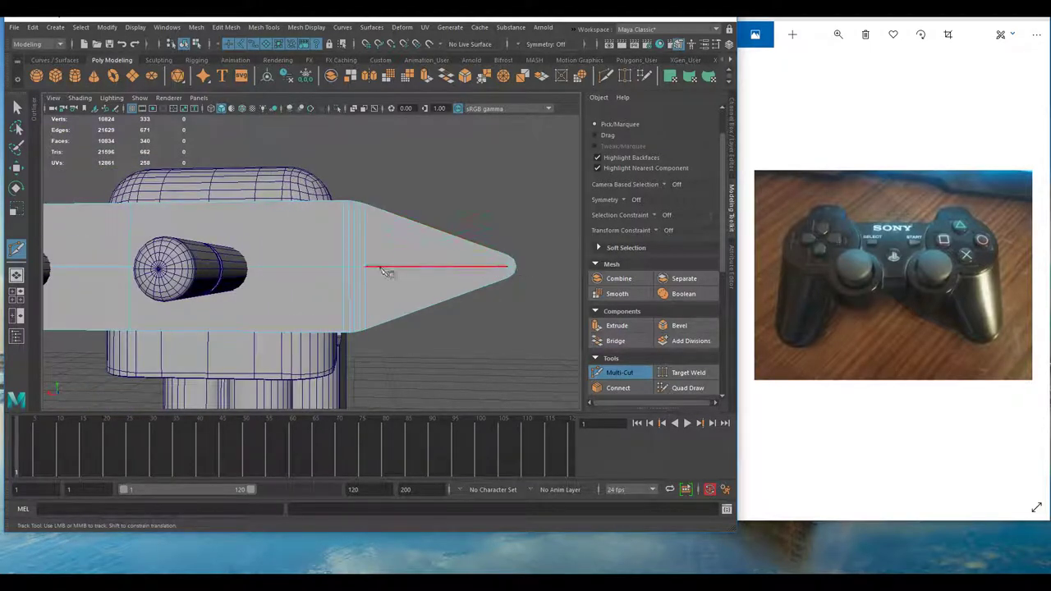
middle_click_drag(384, 271, 472, 268, "alt")
left_click_drag(96, 267, 288, 281, "alt")
middle_click_drag(287, 281, 314, 282, "alt")
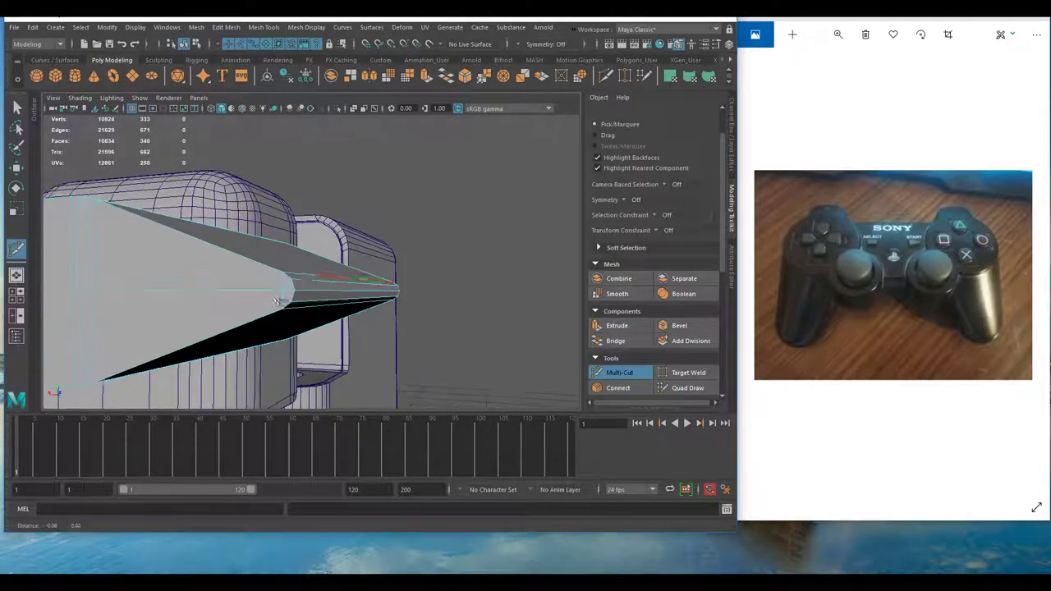
left_click_drag(292, 313, 414, 280, "alt")
scroll(423, 344, "down", 5)
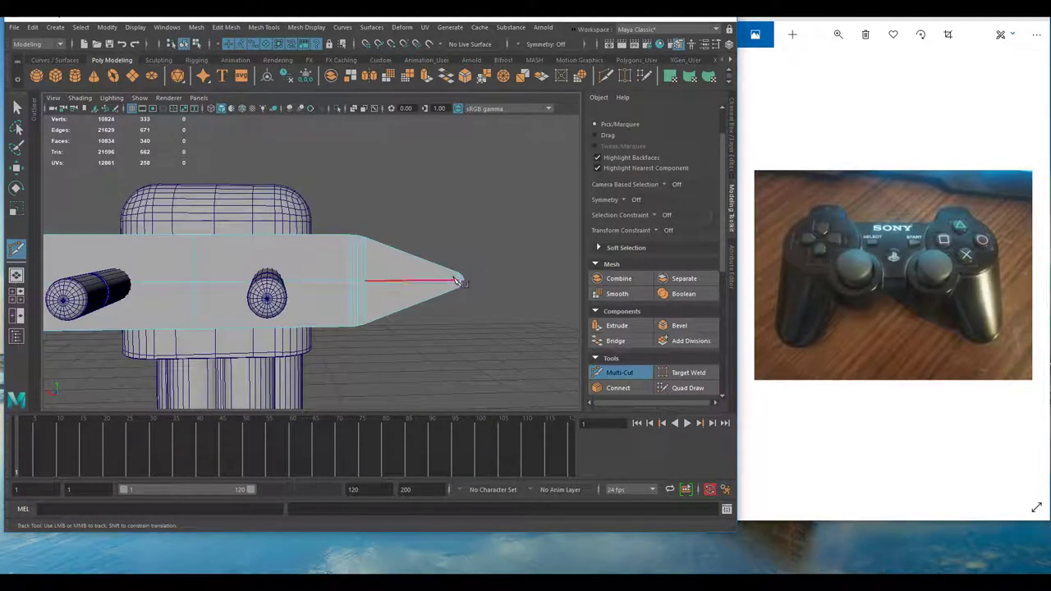
left_click_drag(144, 288, 345, 277, "alt")
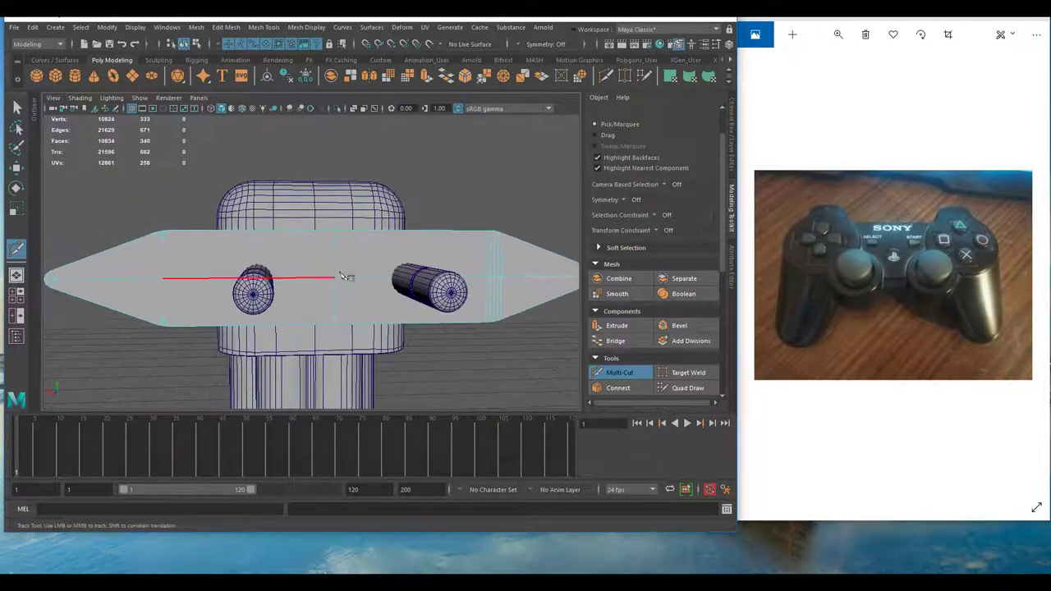
- Inspect the opposite corner of the block, checking how its bevel edges meet the front face and the slope
left_click_drag(40, 274, 348, 308, "alt")
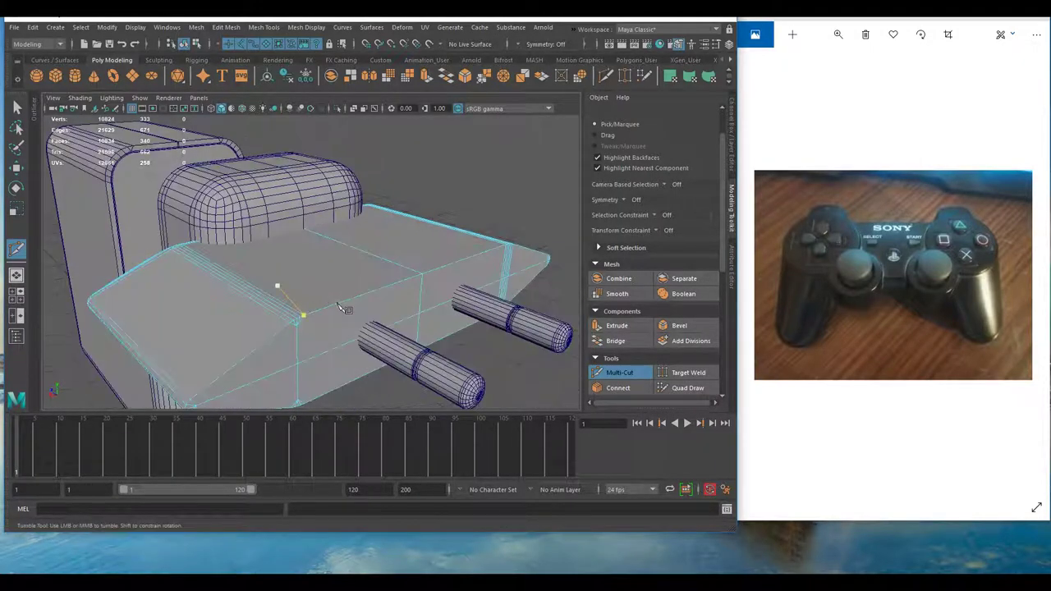
right_click_drag(352, 309, 409, 340, "alt")
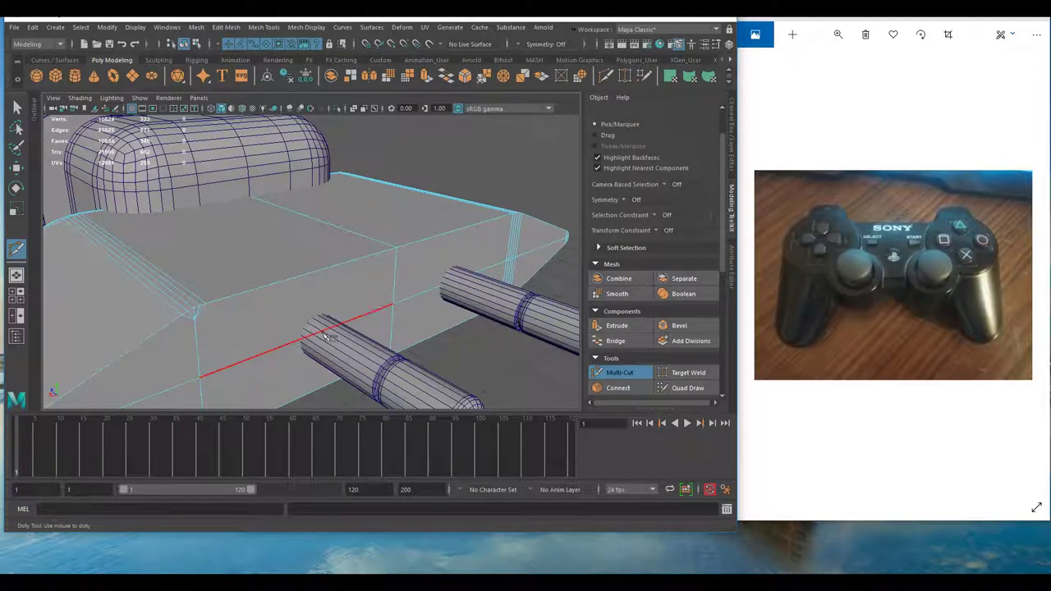
right_click_drag(325, 337, 276, 288, "alt")
left_click_drag(276, 288, 297, 259, "alt")
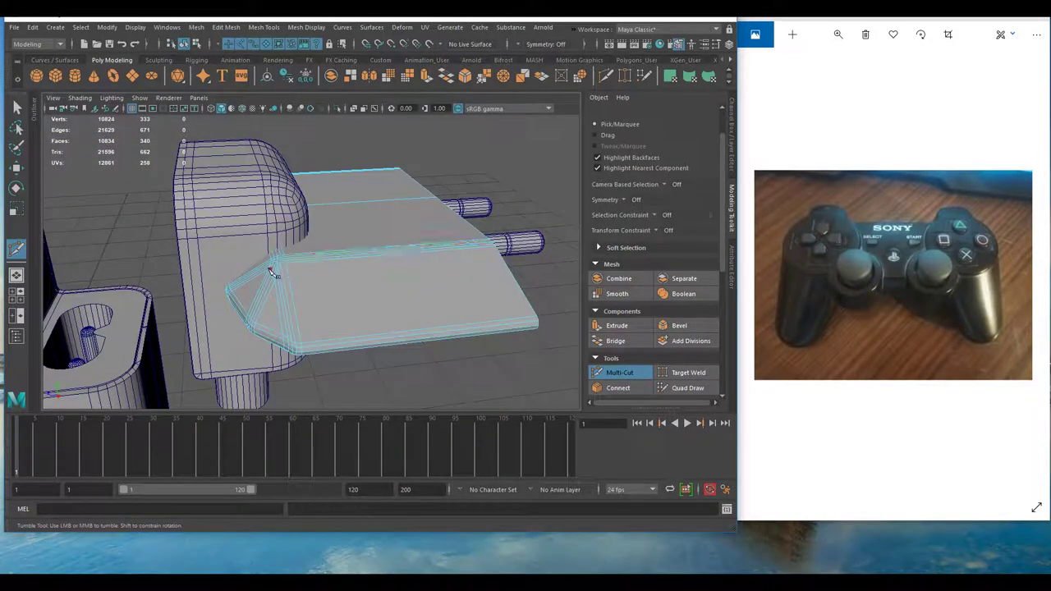
left_click_drag(275, 311, 254, 275, "alt")
middle_click_drag(254, 274, 293, 274, "alt")
left_click_drag(292, 271, 292, 303, "alt")
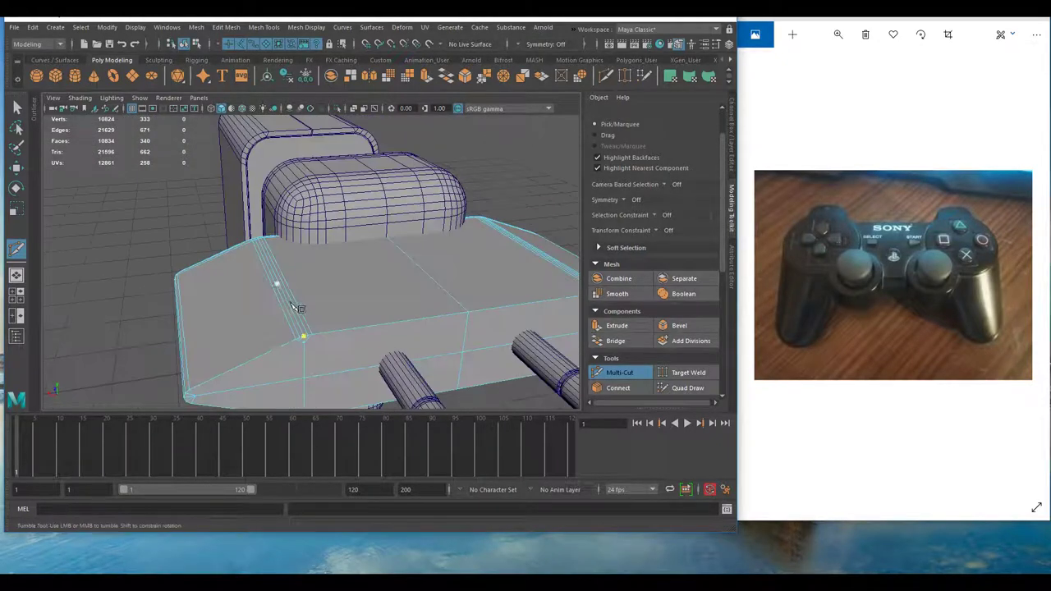
left_click_drag(391, 328, 283, 272, "alt")
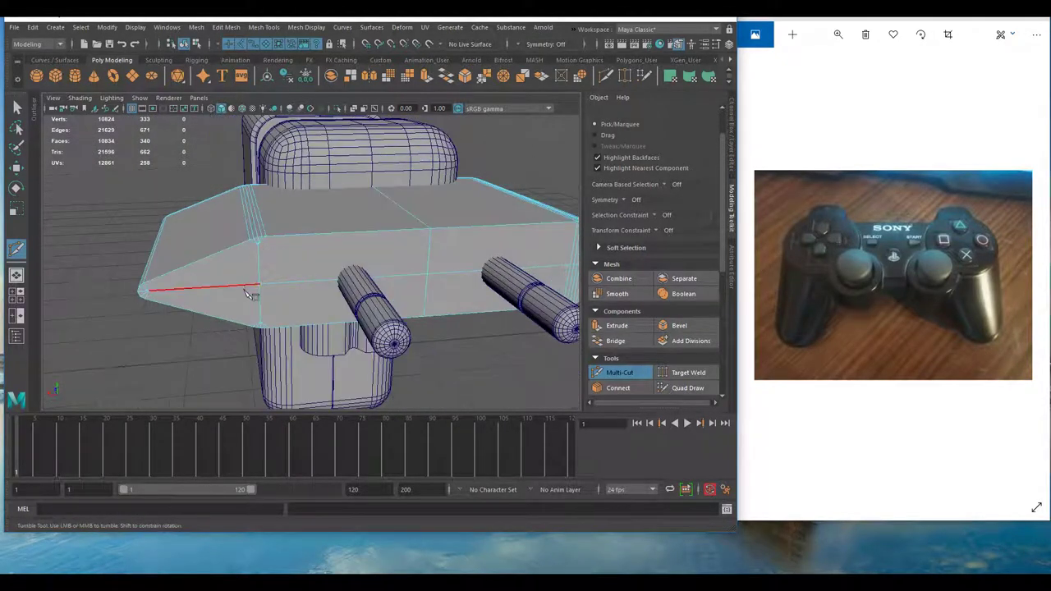
middle_click_drag(322, 267, 291, 294, "alt")
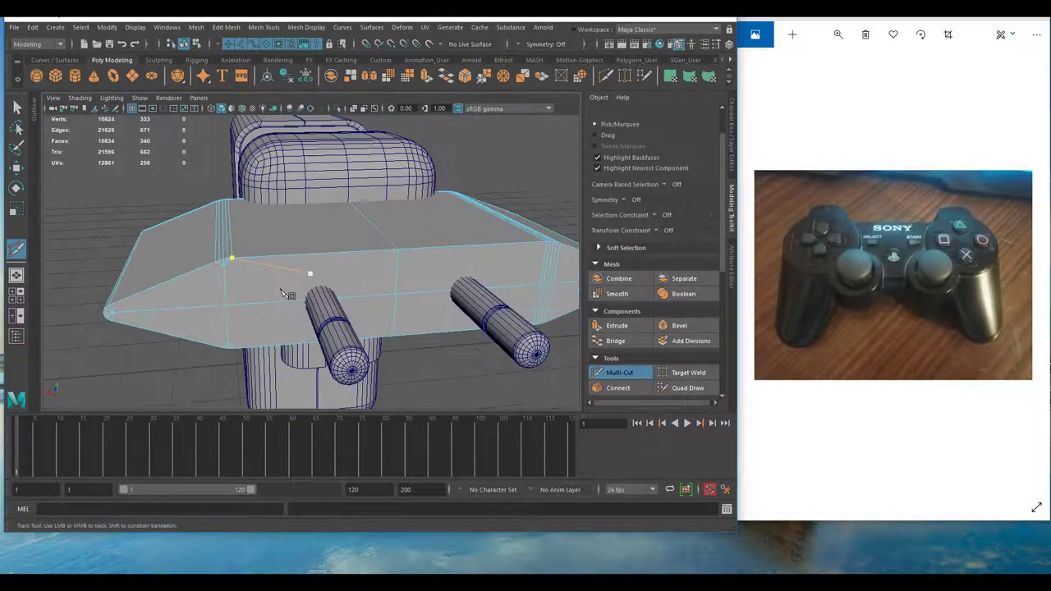
- Return the block to object mode and review its overall shape against the two rods on its front face
right_click_drag(282, 275, 324, 256)
left_click_drag(340, 277, 330, 278, "alt")
right_click_drag(330, 277, 148, 275, "alt")
left_click_drag(148, 276, 209, 269, "alt")
right_click_drag(208, 269, 340, 307, "alt")
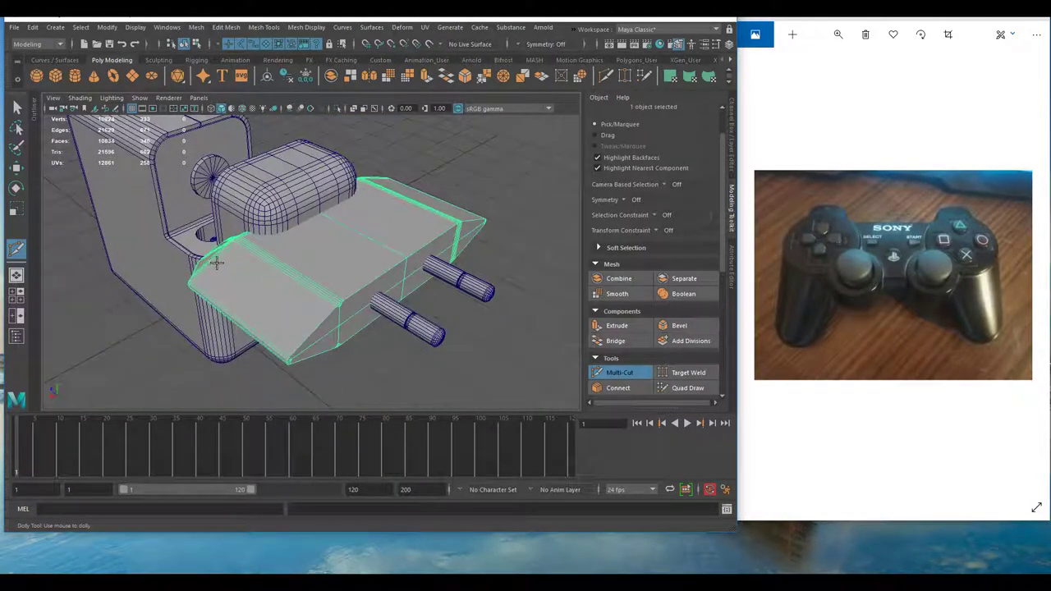
left_click_drag(234, 273, 269, 299, "alt")
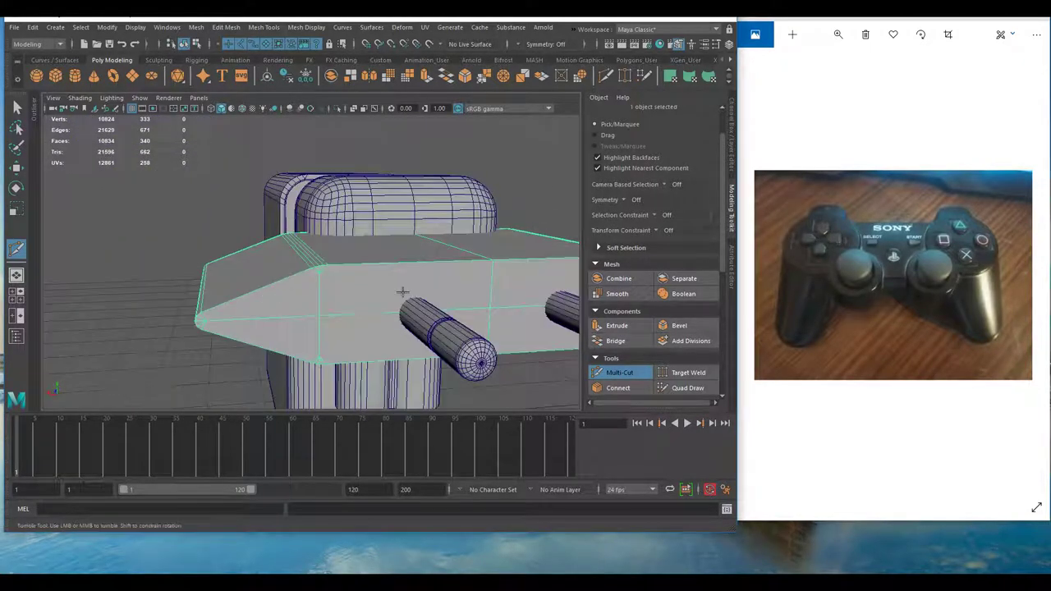
middle_click_drag(403, 291, 362, 280, "alt")
left_click_drag(372, 297, 453, 315, "alt")
- Check with the Move tool how the near rod's inner cylinder sits against the block's front face
key("q")
left_click(445, 301)
key("w")
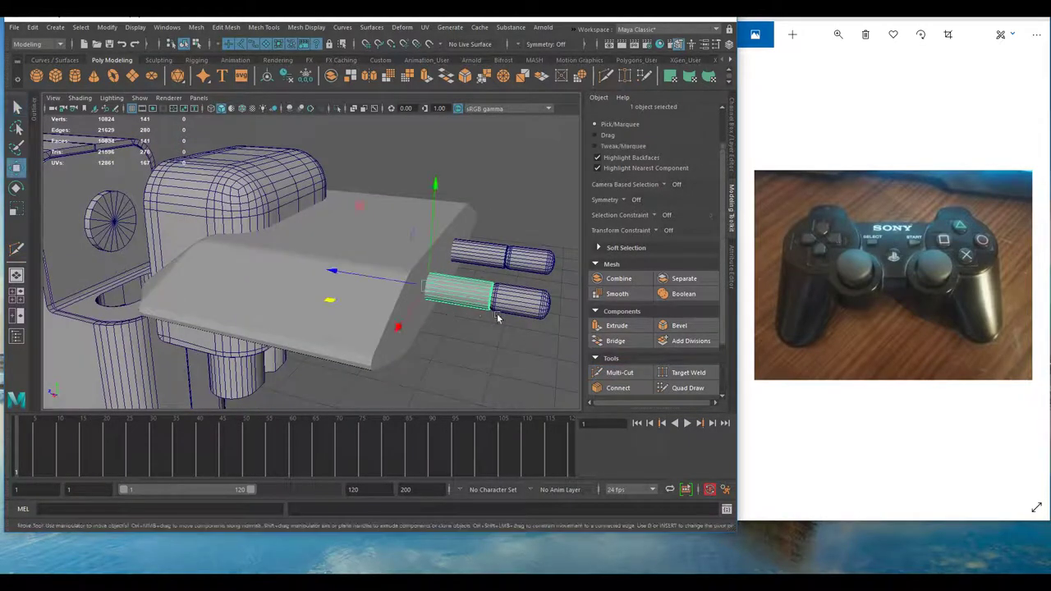
middle_click_drag(498, 312, 491, 309, "shift")
scroll(413, 293, "up", 5)
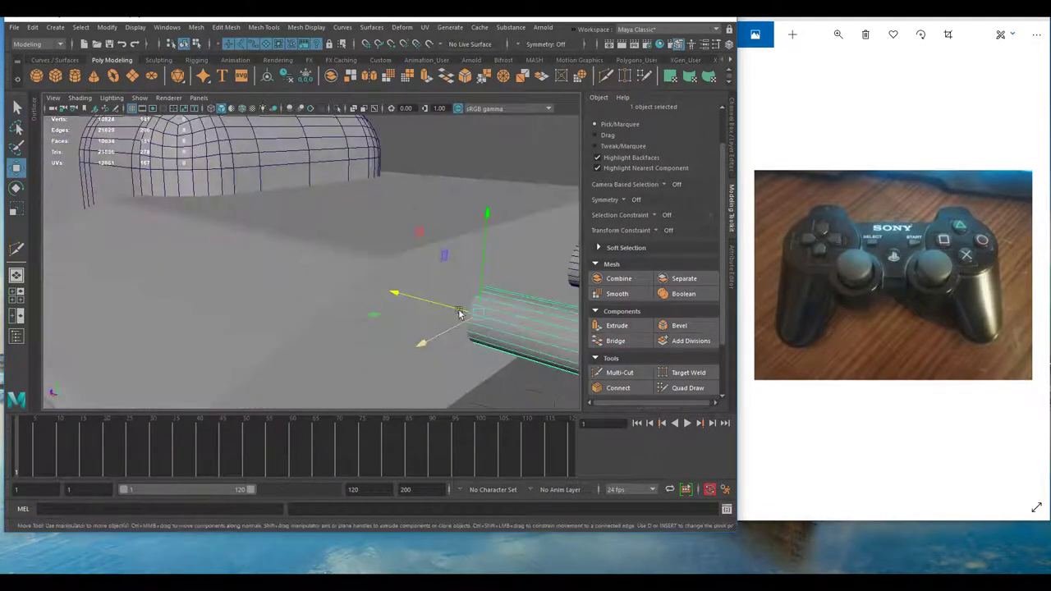
key("q")
left_click(429, 289)
left_click_drag(516, 332, 444, 281, "alt")
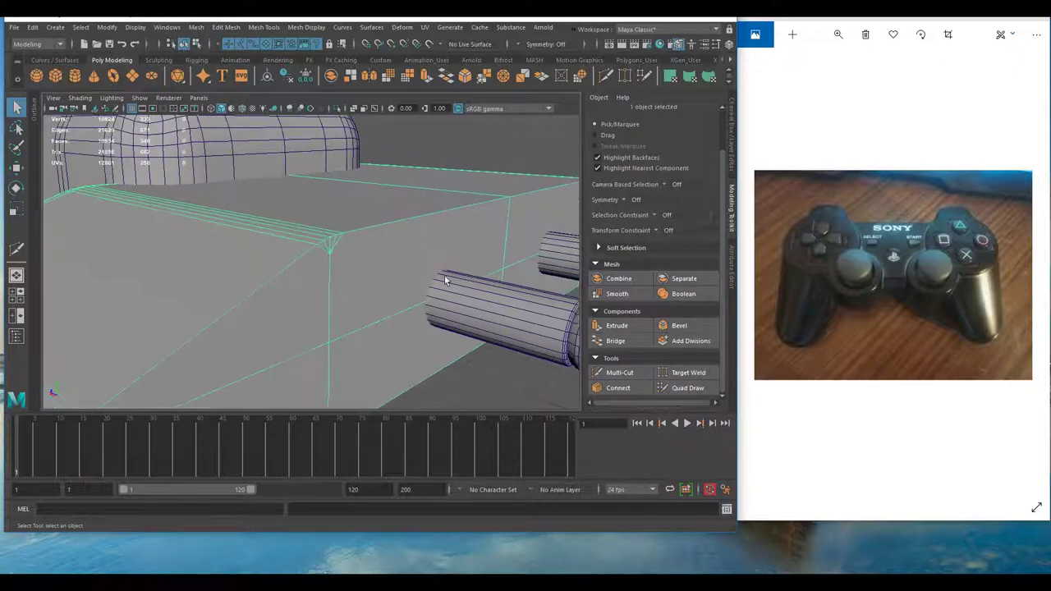
left_click_drag(424, 324, 472, 301, "alt")
middle_click_drag(472, 301, 418, 300, "alt")
left_click(433, 316)
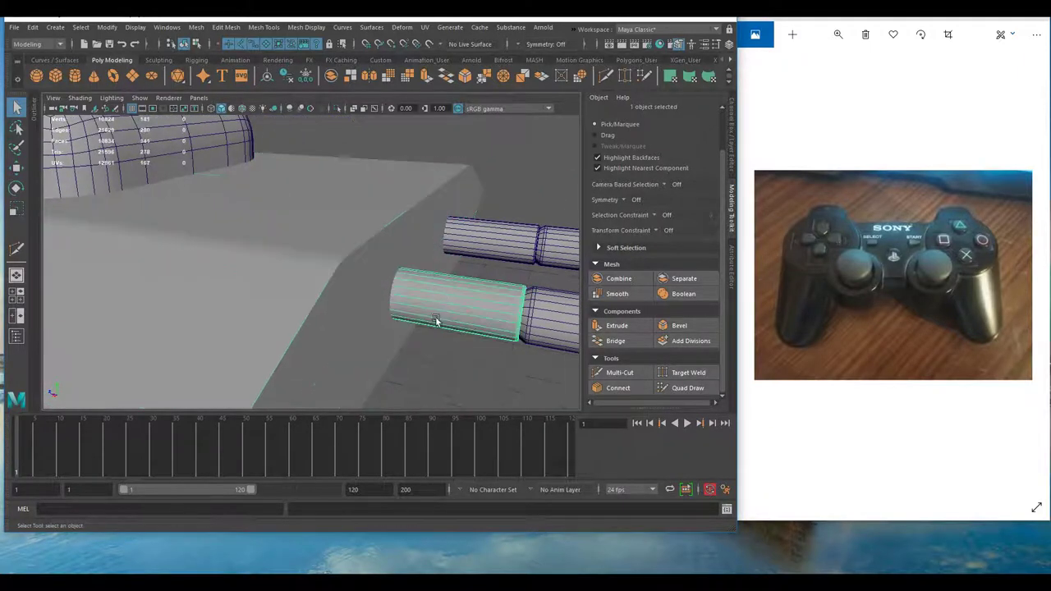
left_click_drag(436, 320, 449, 323, "alt")
key("w")
middle_click_drag(516, 341, 510, 332)
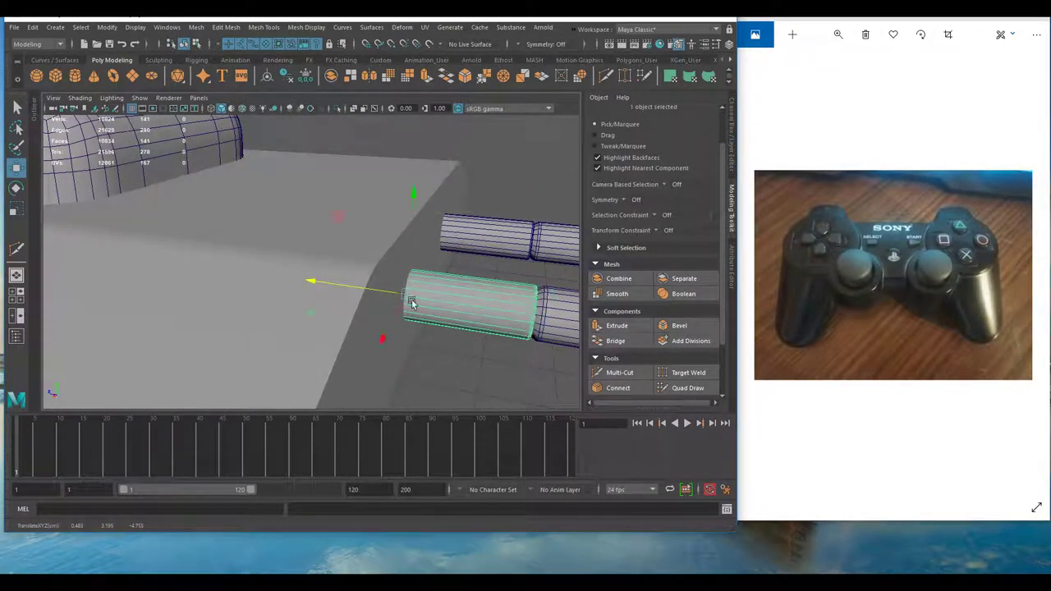
left_click_drag(422, 294, 381, 284, "alt")
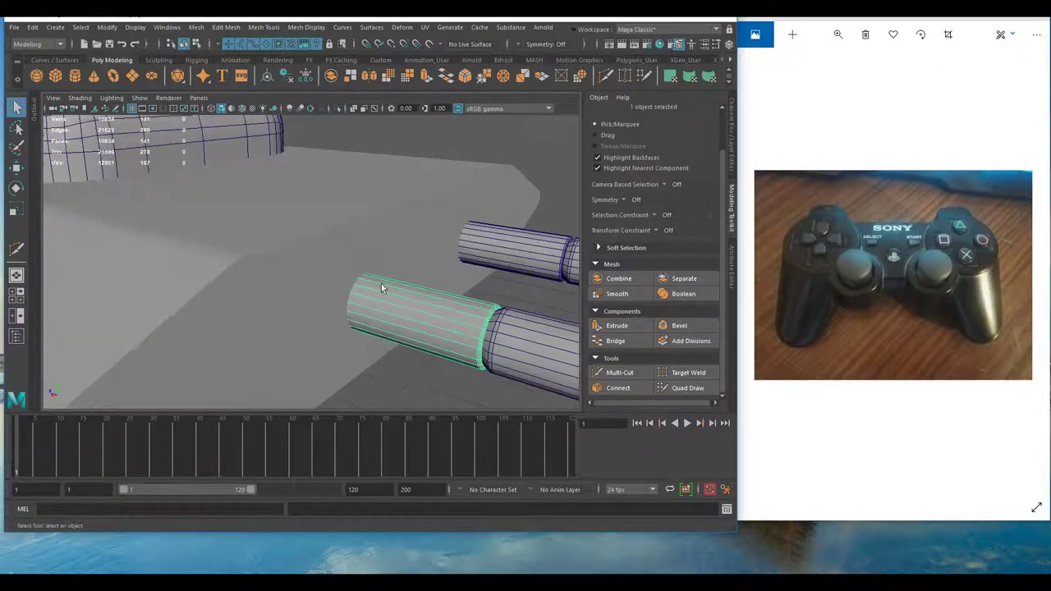
- Put the block and the near rod's inner cylinder into edge mode together, and select a lengthwise edge on the cylinder
right_click_drag(359, 277, 353, 295)
left_click_drag(354, 295, 288, 273, "alt")
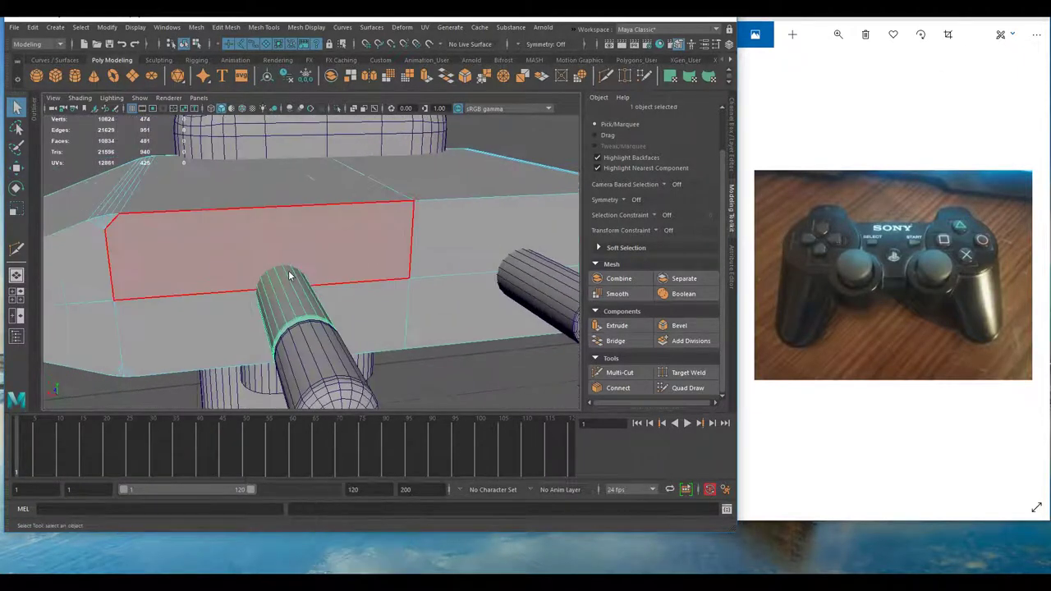
right_click_drag(287, 272, 290, 250)
left_click_drag(290, 250, 254, 263, "alt")
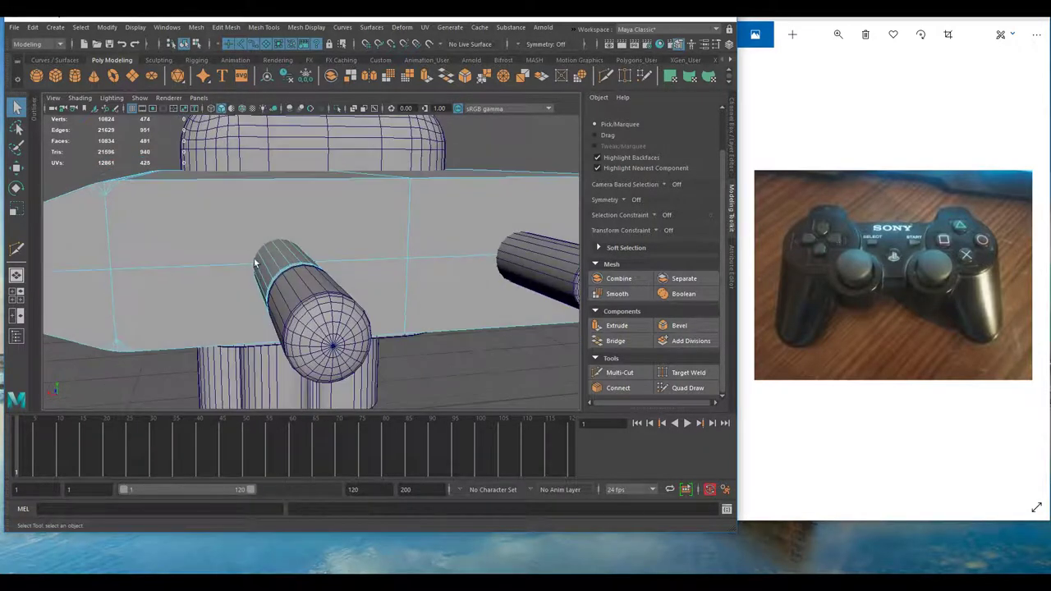
left_click_drag(319, 237, 397, 271, "alt")
left_click_drag(466, 289, 366, 283, "alt")
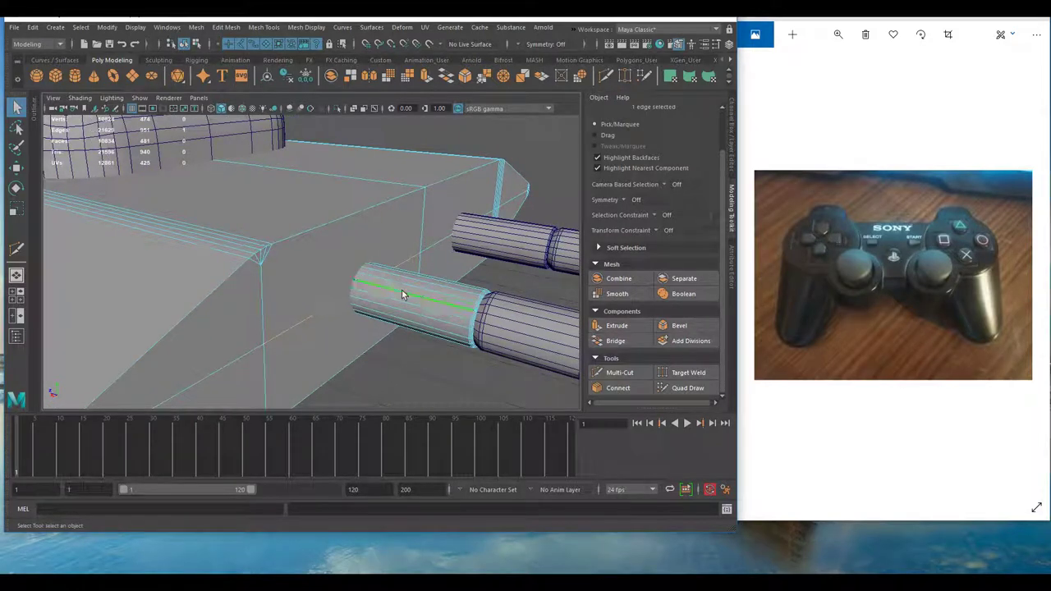
left_click_drag(353, 308, 408, 294, "alt")
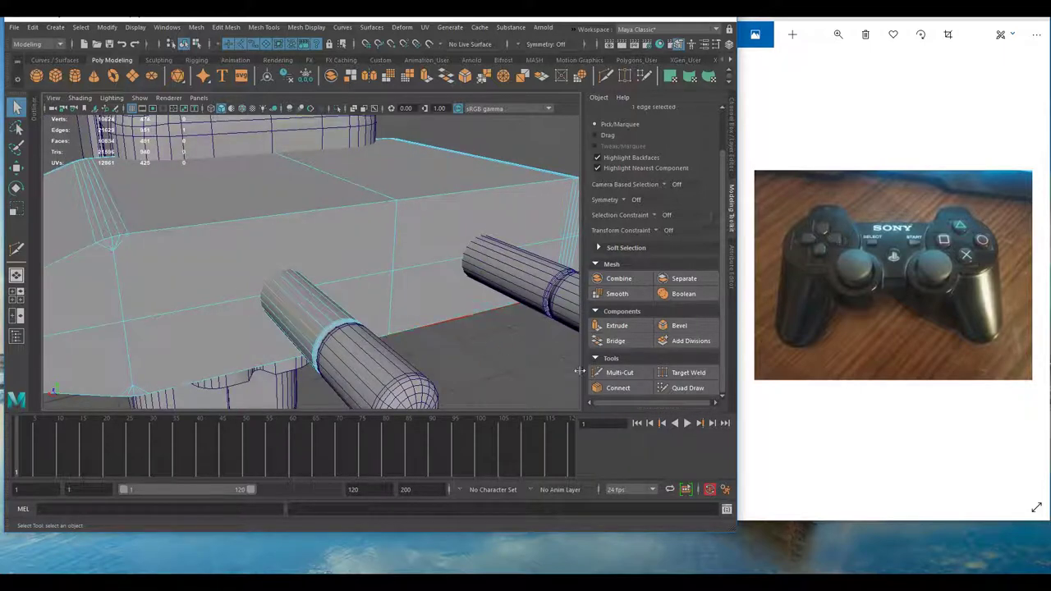
- Cut a four-point outline with Multi-Cut on the block's front face, arching over the near rod's base above the centre edge
left_click(618, 372)
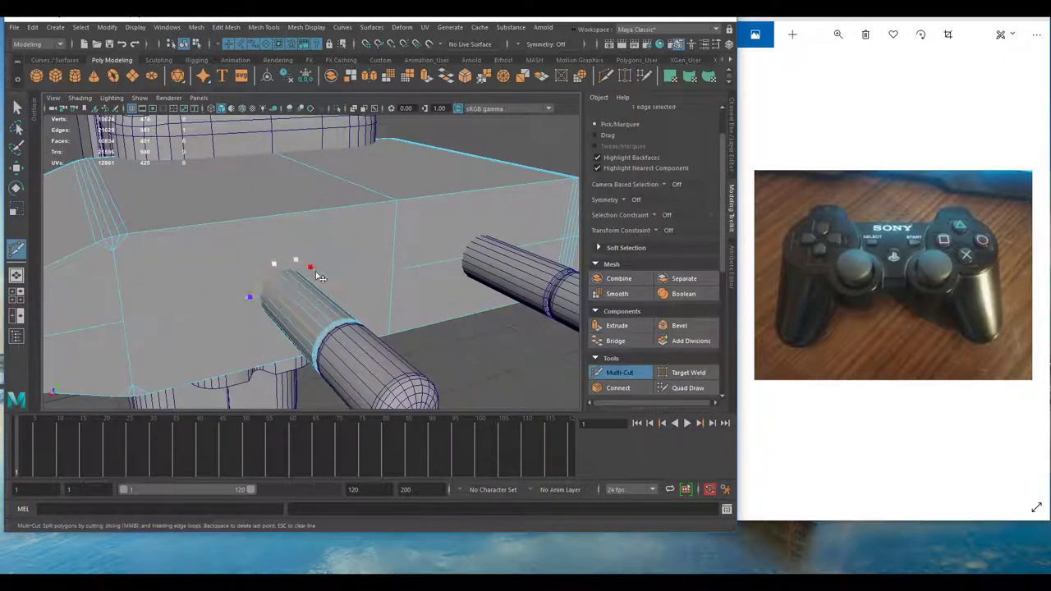
left_click_drag(321, 278, 273, 286, "alt")
scroll(272, 286, "up", 3)
middle_click_drag(279, 289, 352, 304, "alt")
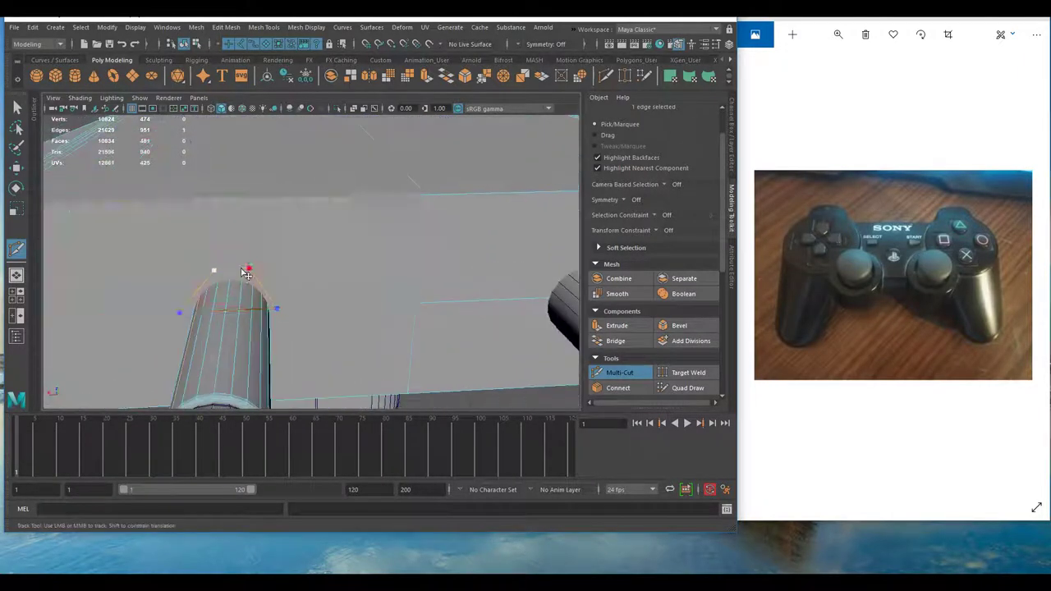
left_click_drag(199, 291, 258, 289, "alt")
middle_click_drag(371, 261, 352, 281, "alt")
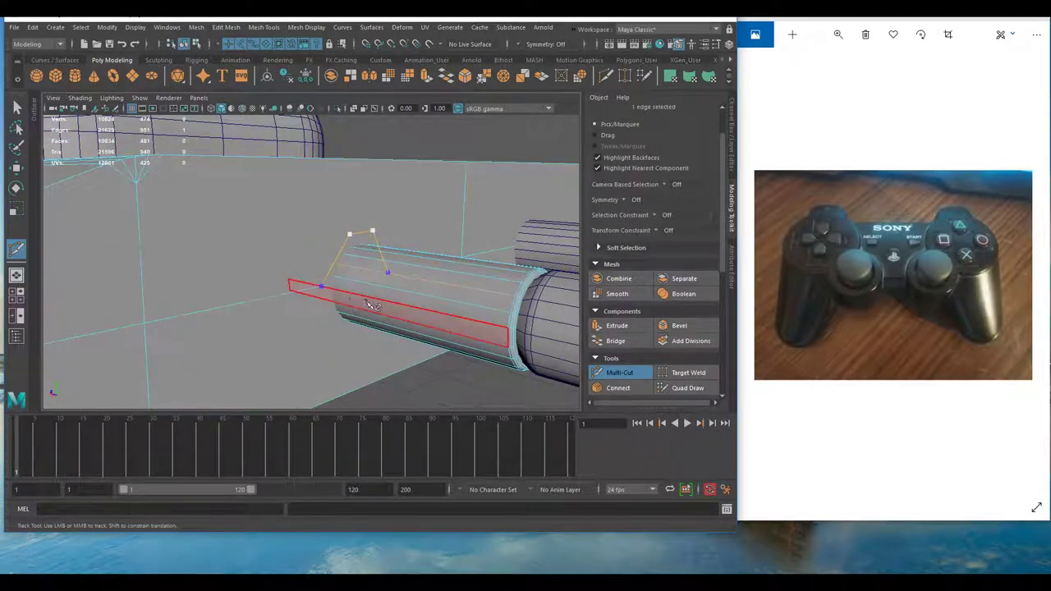
left_click_drag(400, 304, 490, 286, "alt")
left_click(614, 374)
scroll(362, 300, "down", 5)
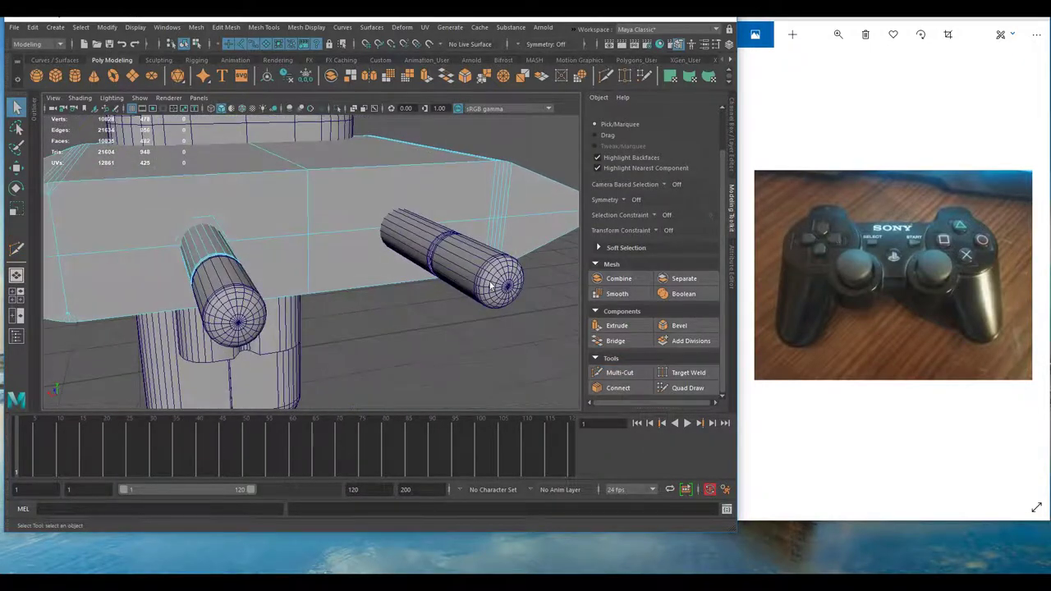
- Create a polygon cylinder and move it out in front of the block's front face
left_click_drag(175, 304, 310, 333, "alt")
scroll(214, 287, "up", 3)
scroll(288, 294, "down", 5)
left_click(76, 77)
key("w")
middle_click_drag(311, 334, 572, 424)
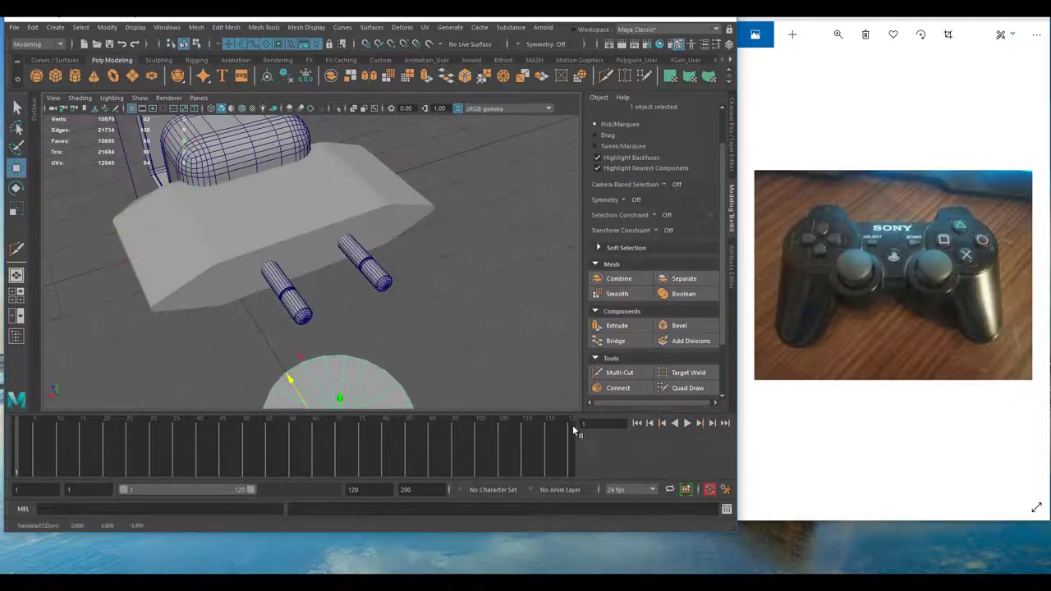
- Rotate the new cylinder onto its side, roughly in line with the two rods, and show its shape attributes
left_click_drag(353, 362, 298, 264, "alt")
scroll(331, 313, "down", 5)
key("f")
key("e")
left_click_drag(398, 236, 443, 362)
left_click(732, 271)
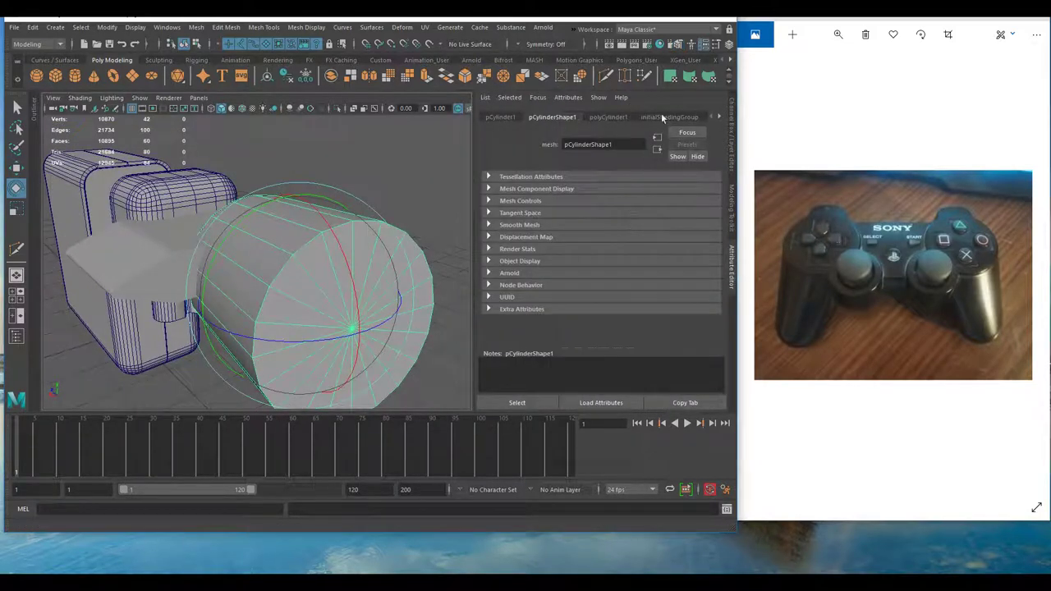
- Move the new cylinder clear of the rods, to about X -1.351, Y 3.869, Z -7.374
key("w")
left_click_drag(381, 256, 331, 300, "alt")
left_click_drag(313, 184, 314, 148)
left_click_drag(227, 238, 521, 258)
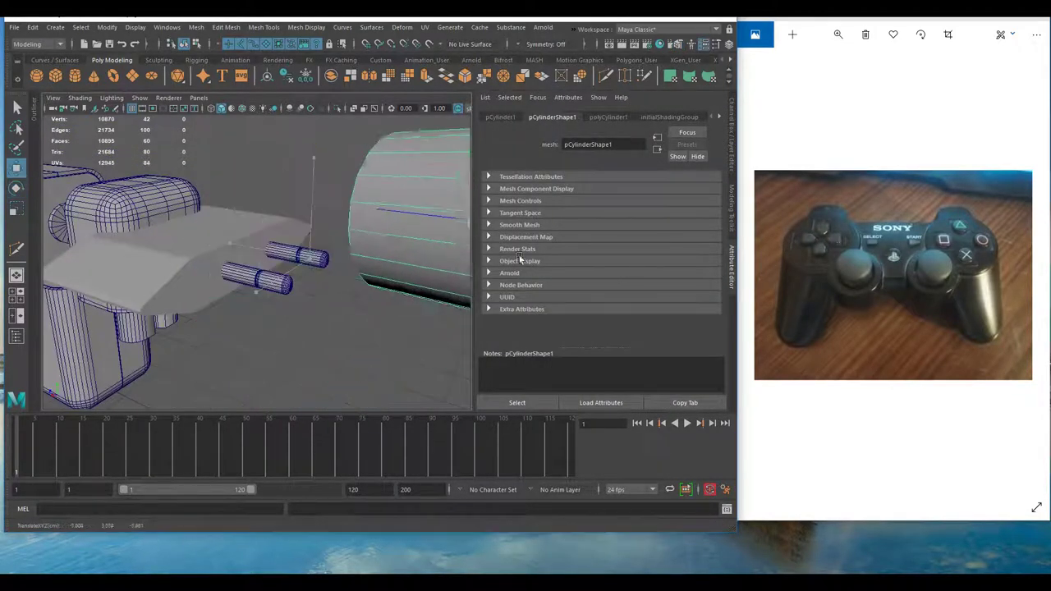
- Select the near rod's rounded outer section and set it to display without smooth preview
left_click_drag(266, 261, 277, 286, "alt")
right_click_drag(278, 286, 244, 314, "alt")
left_click_drag(243, 315, 205, 319, "alt")
left_click(200, 283)
key("1")
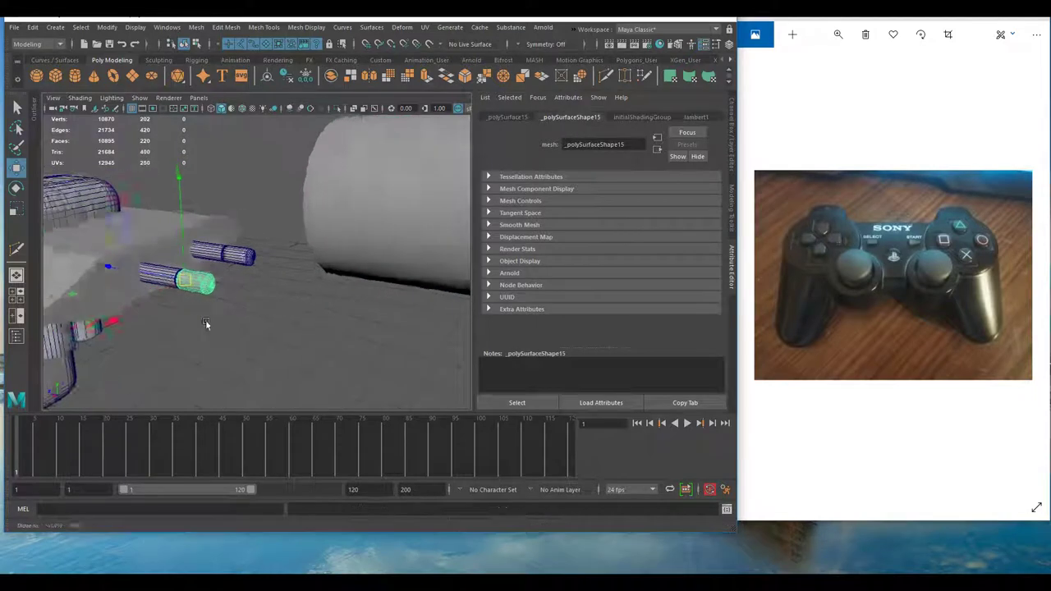
right_click_drag(205, 320, 248, 329, "alt")
middle_click_drag(249, 328, 325, 311, "alt")
scroll(310, 293, "down", 5)
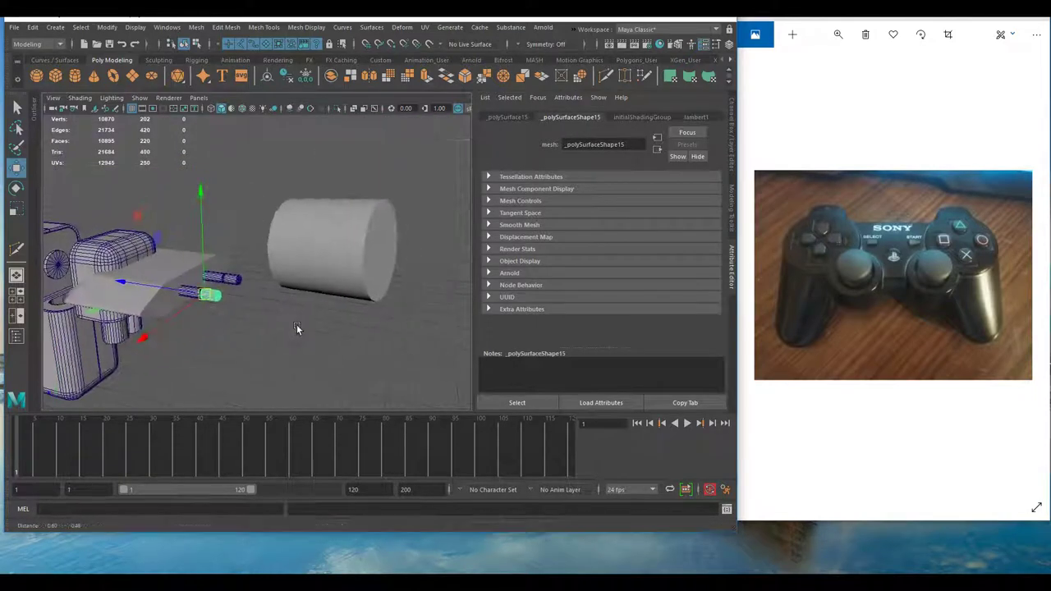
- Set the new cylinder's Subdivisions Axis to 12 and scale the cylinder uniformly to about 0.147
key("q")
left_click(360, 253)
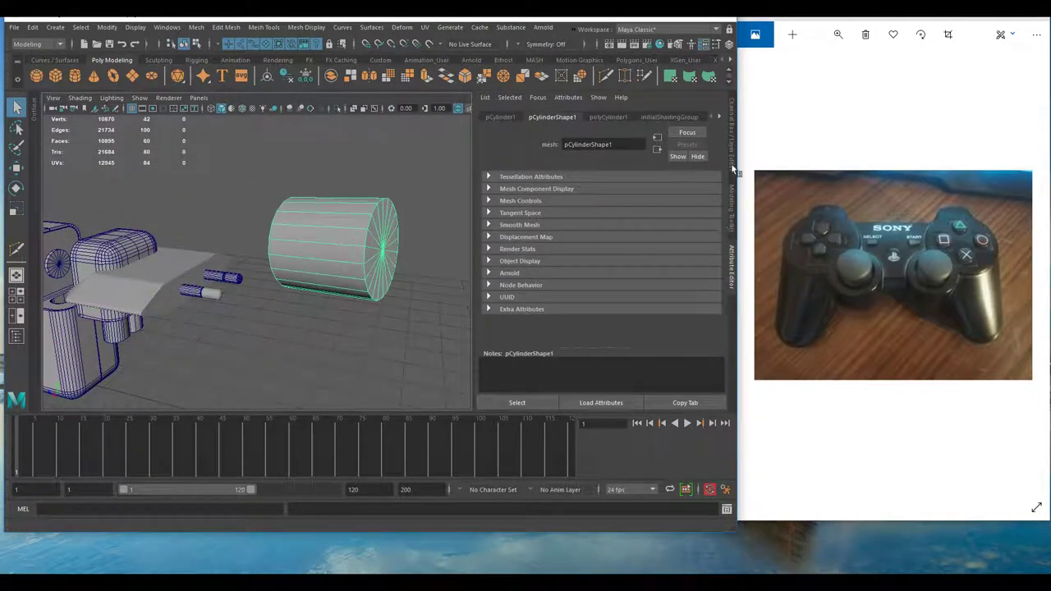
left_click(733, 143)
left_click(619, 243)
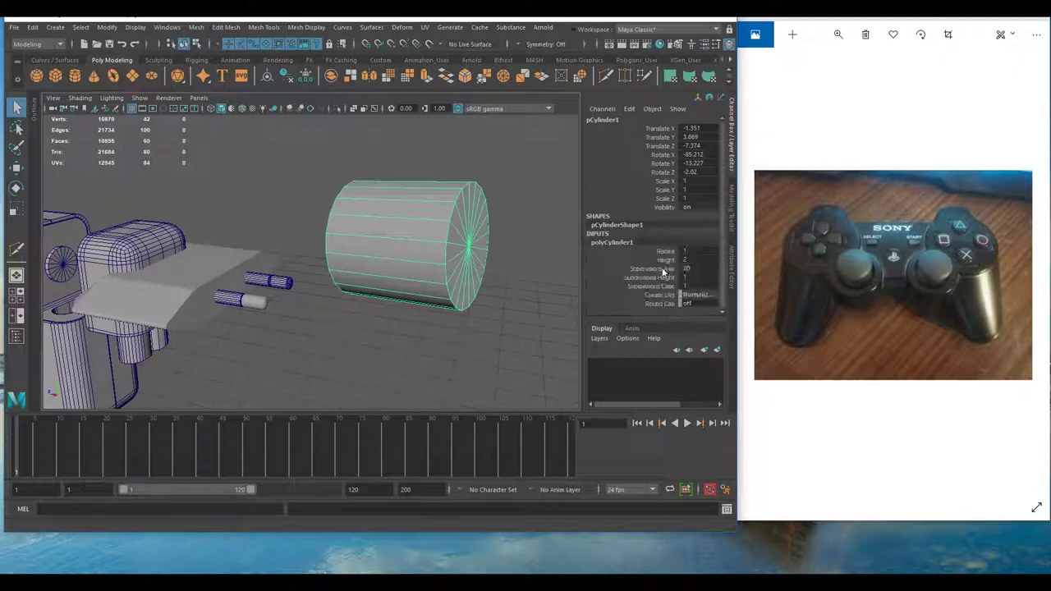
mouse_move(328, 277)
middle_mouse_down()
mouse_move(314, 273)
mouse_move(340, 283)
middle_mouse_up()
left_click_drag(339, 283, 289, 277, "alt")
key("r")
left_click_drag(426, 258, 386, 300)
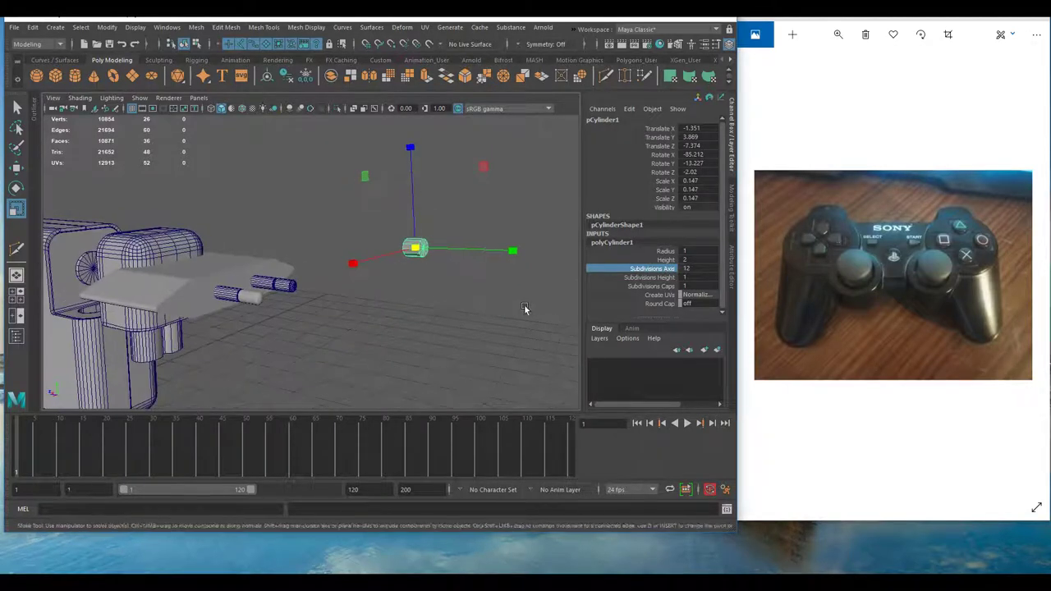
- Move the small cylinder between the two rods, to about X -0.038, Y 3.137, Z -5.374, and tilt it closer to their direction
key("w")
middle_click_drag(435, 318, 287, 368)
key("f")
scroll(275, 299, "down", 5)
scroll(275, 298, "down", 5)
left_click_drag(275, 298, 359, 315, "alt")
scroll(359, 315, "up", 5)
key("e")
left_click_drag(329, 258, 357, 307)
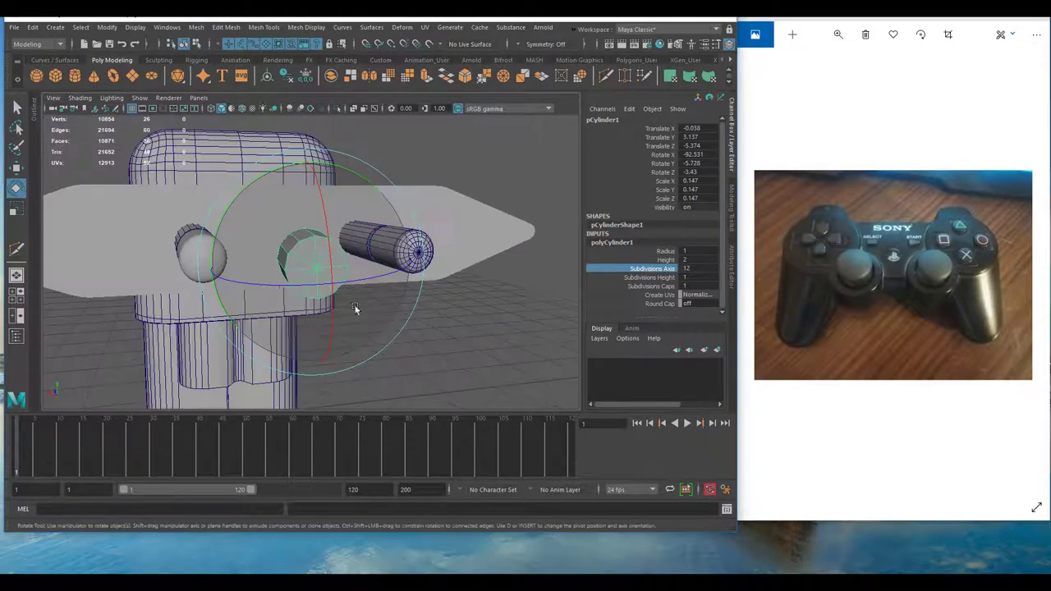
- Rotate the small cylinder to about X -90.348, Y 6.785, Z -0.435, beside the near rod, and scale it uniformly to about 0.092
key("w")
middle_click_drag(357, 307, 300, 305)
key("e")
left_click_drag(252, 300, 224, 263, "alt")
key("r")
left_click_drag(282, 296, 246, 318, "alt")
key("w")
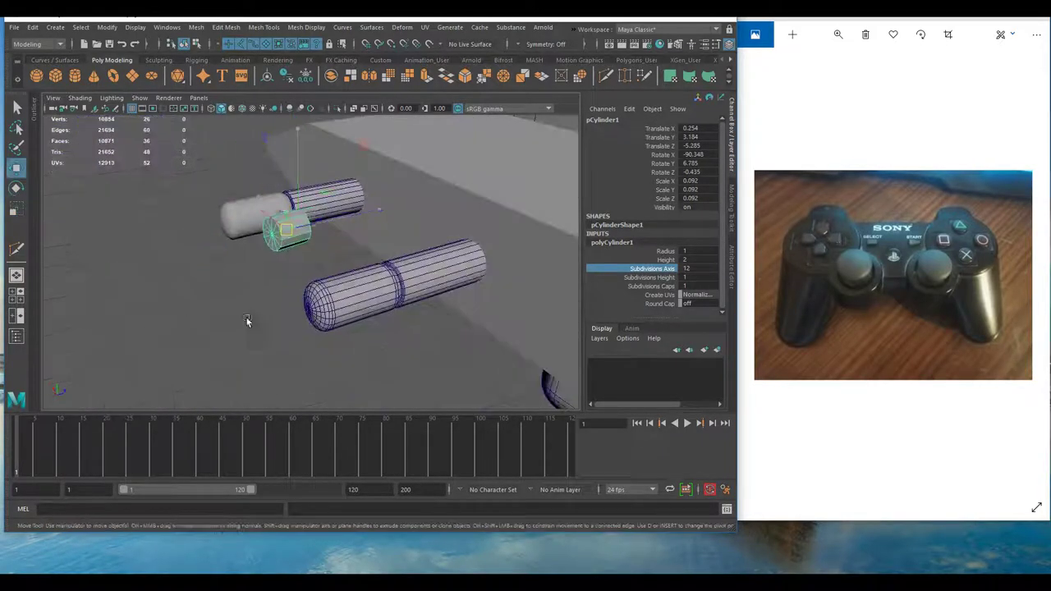
- Shift the small cylinder outward beside the near rod's tip, to about X 0.284, Y 3.185, Z -5.493
middle_click_drag(246, 318, 217, 317)
left_click_drag(217, 317, 318, 317, "alt")
middle_click_drag(319, 317, 333, 315)
left_click_drag(271, 312, 385, 335, "alt")
left_click(292, 320)
left_click_drag(292, 319, 270, 295, "alt")
left_click(293, 264)
left_click(265, 267)
- Compare the small 12-sided cylinder with the near rod's edges and the outline cut on the block's front face
key("q")
left_click(206, 302)
left_click_drag(206, 302, 241, 317, "alt")
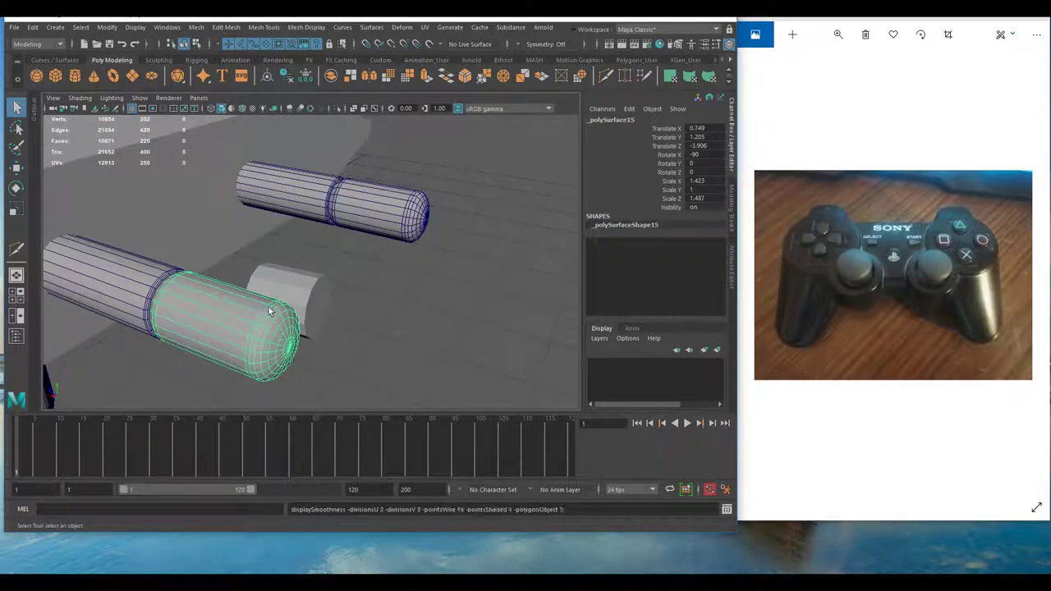
left_click_drag(270, 306, 243, 262, "alt")
left_click(257, 263)
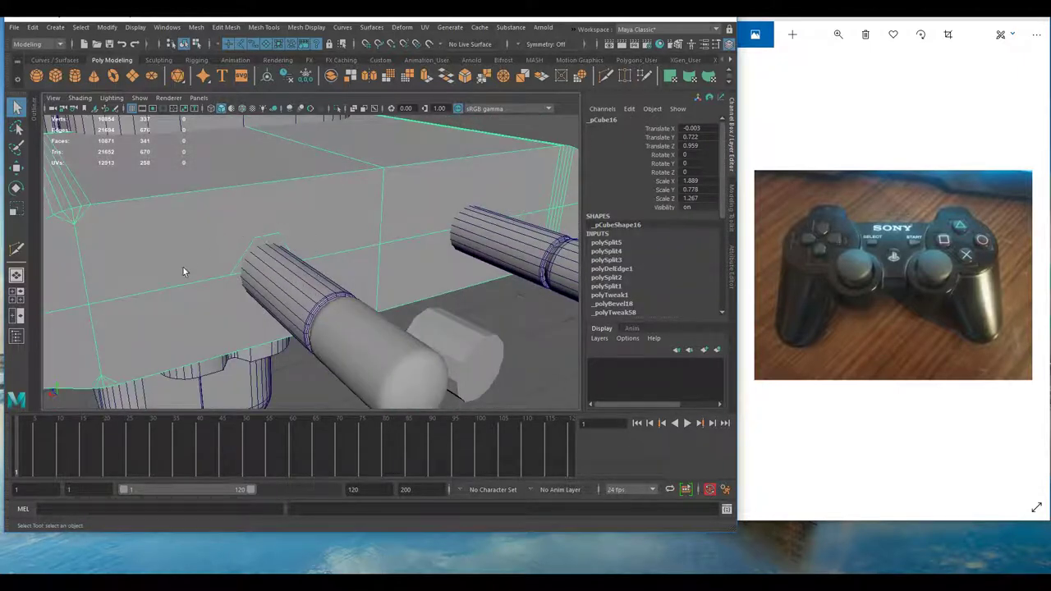
mouse_move(294, 219)
left_mouse_down("alt")
mouse_move(232, 249)
mouse_move(305, 252)
mouse_move(283, 230)
left_mouse_up("alt")
left_click_drag(251, 279, 496, 290, "alt")
left_click(480, 309)
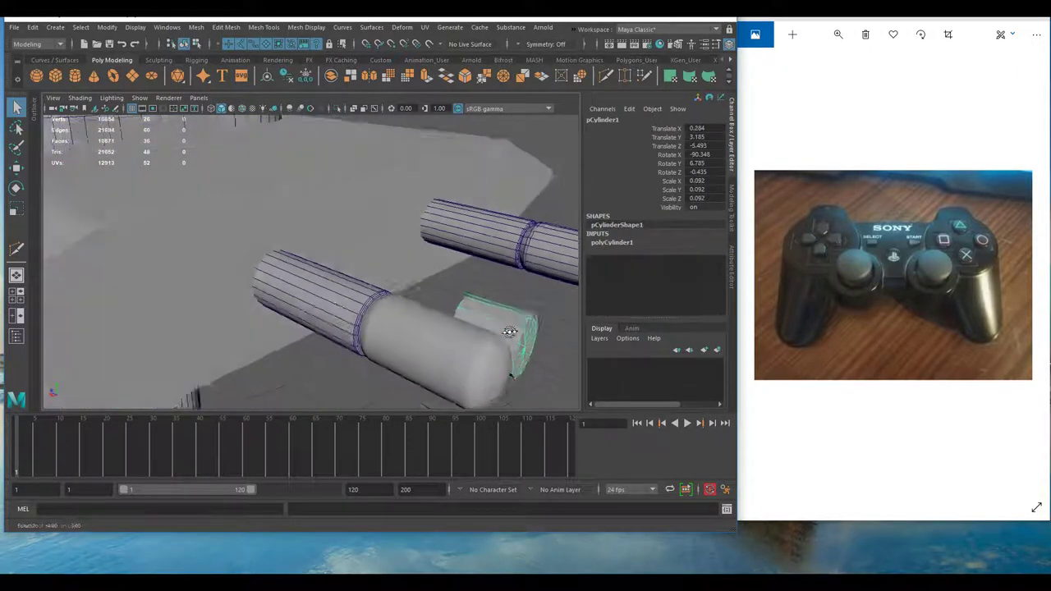
left_click_drag(510, 331, 248, 270, "alt")
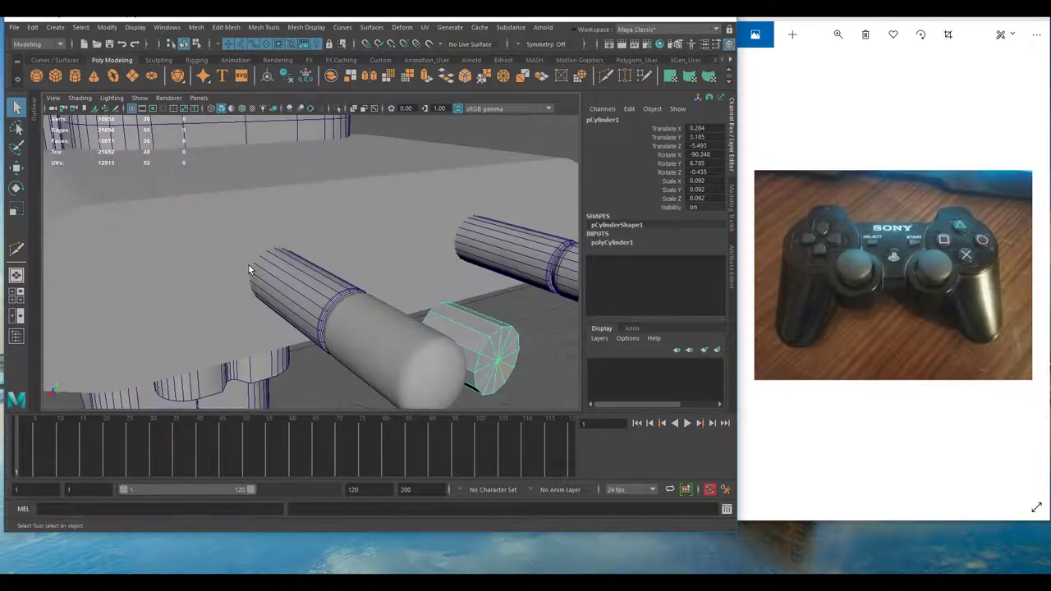
left_click(258, 262)
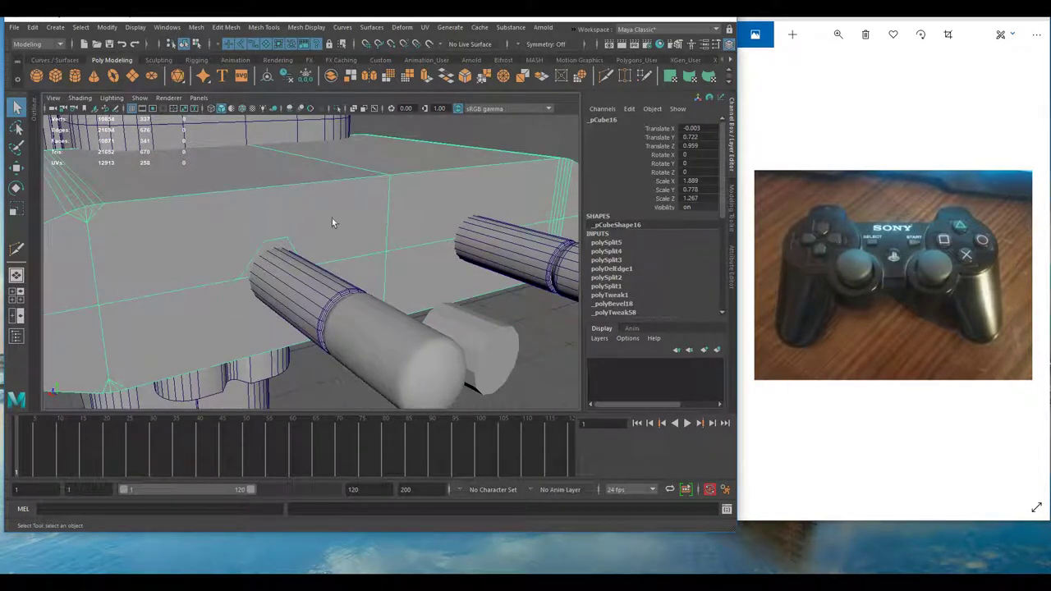
left_click_drag(332, 222, 253, 229, "alt")
left_click(262, 278)
left_click(254, 228)
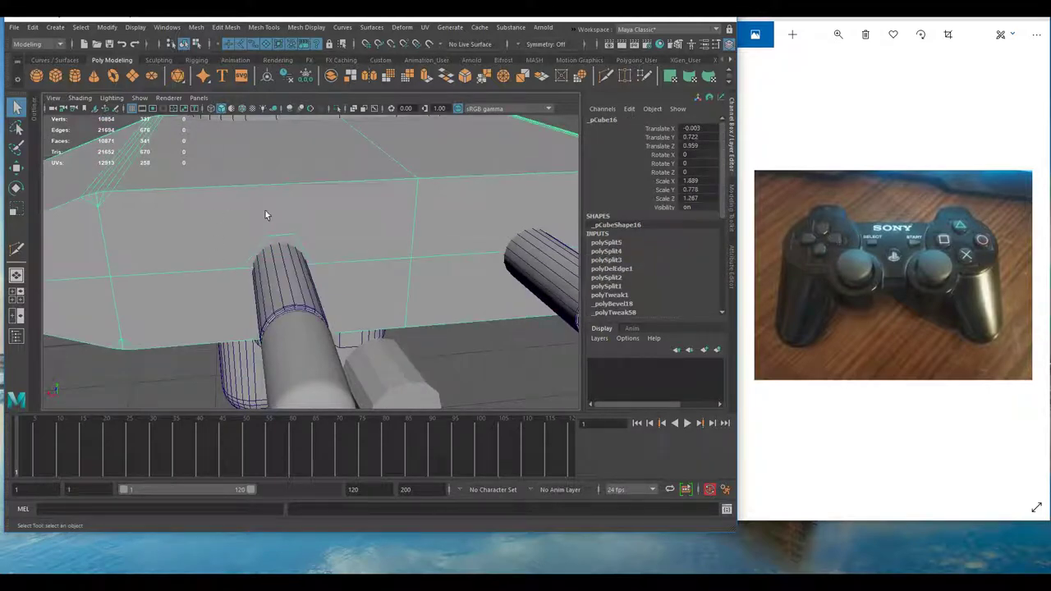
- Move the pointed block along Z to 1.023, further out from the rounded upright part behind it
key("f")
left_click_drag(309, 220, 344, 297, "alt")
right_click_drag(344, 297, 410, 297, "alt")
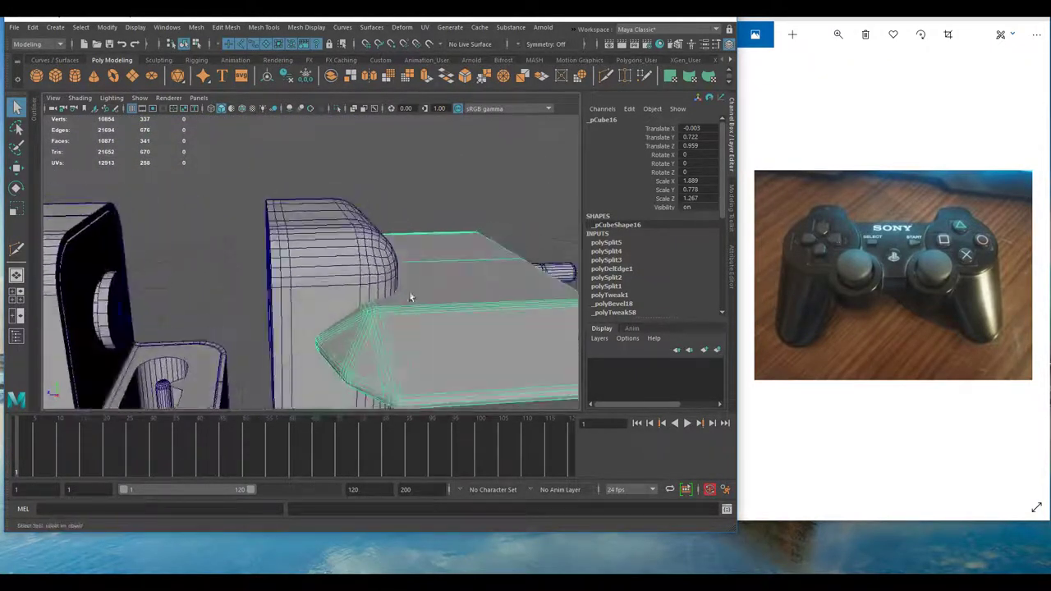
mouse_move(369, 299)
left_mouse_down("alt")
mouse_move(351, 279)
mouse_move(317, 301)
mouse_move(418, 323)
mouse_move(375, 324)
mouse_move(420, 337)
mouse_move(501, 313)
mouse_move(410, 305)
mouse_move(468, 326)
mouse_move(426, 314)
mouse_move(461, 301)
mouse_move(372, 314)
mouse_move(408, 333)
mouse_move(441, 332)
mouse_move(385, 339)
mouse_move(418, 325)
mouse_move(384, 309)
mouse_move(458, 388)
mouse_move(305, 326)
mouse_move(343, 332)
mouse_move(297, 345)
mouse_move(391, 332)
mouse_move(256, 304)
mouse_move(327, 274)
mouse_move(294, 286)
mouse_move(347, 232)
mouse_move(331, 246)
mouse_move(364, 285)
left_mouse_up("alt")
key("w")
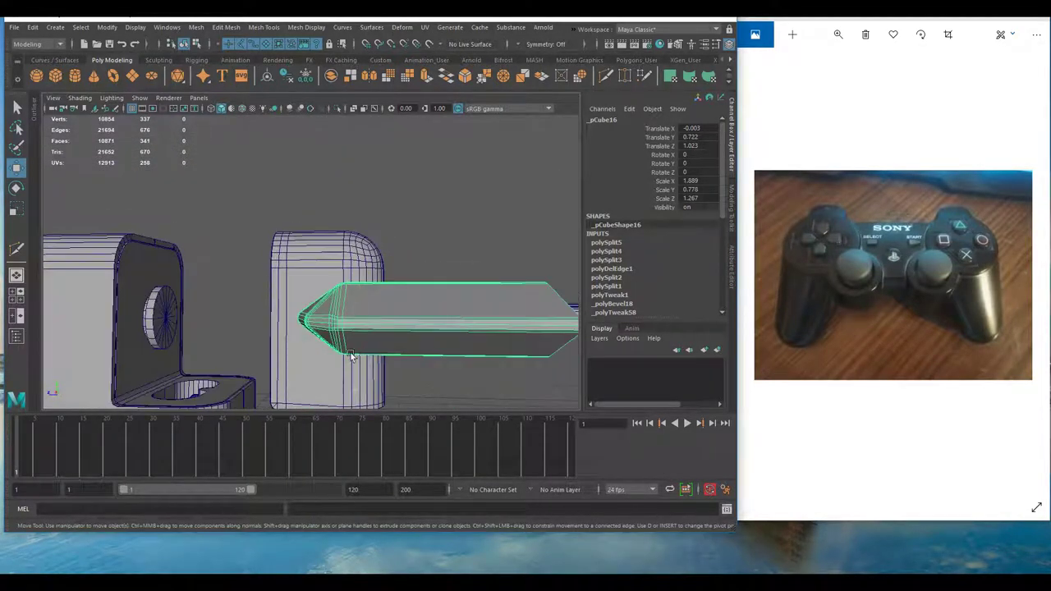
- Combine the pointed block and the rounded upright part with a Boolean union, and check the seam between them
left_click_drag(407, 371, 303, 307, "alt")
left_click(315, 296)
left_click_drag(382, 338, 356, 284, "alt")
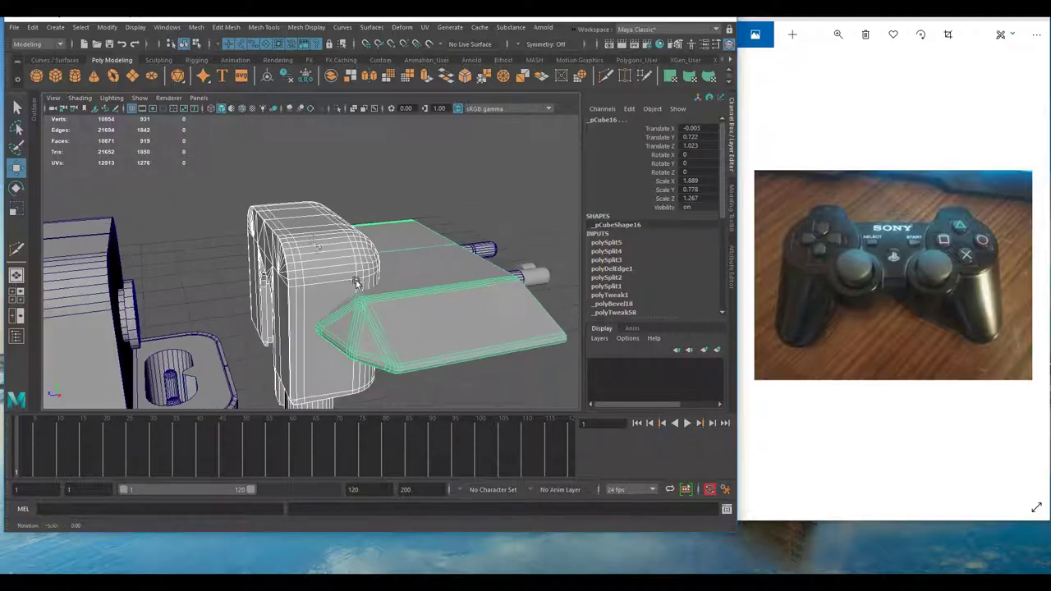
right_click_drag(320, 240, 314, 458, "shift")
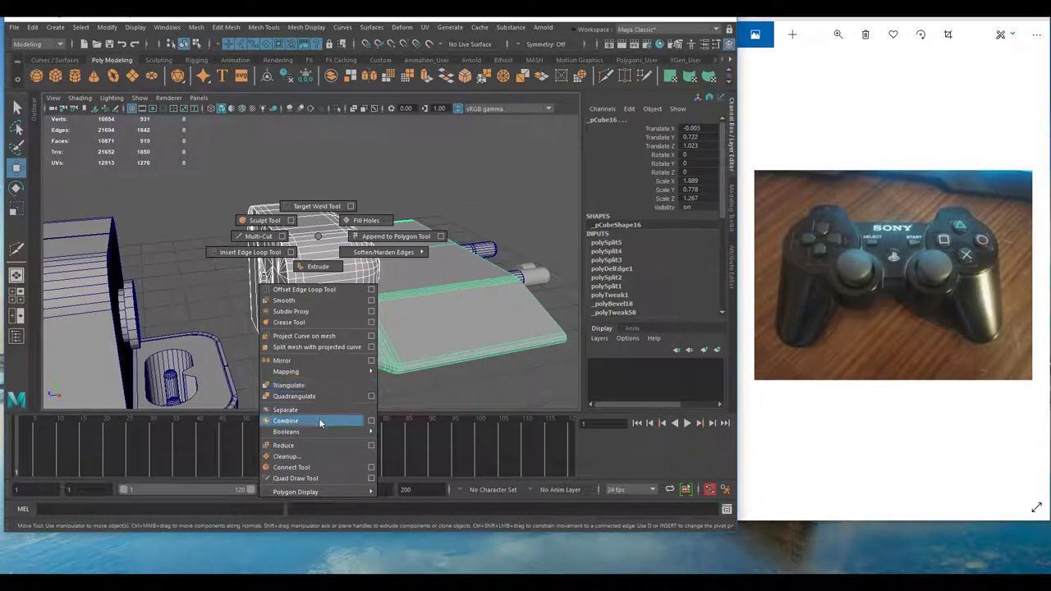
right_click_drag(319, 421, 396, 429, "shift")
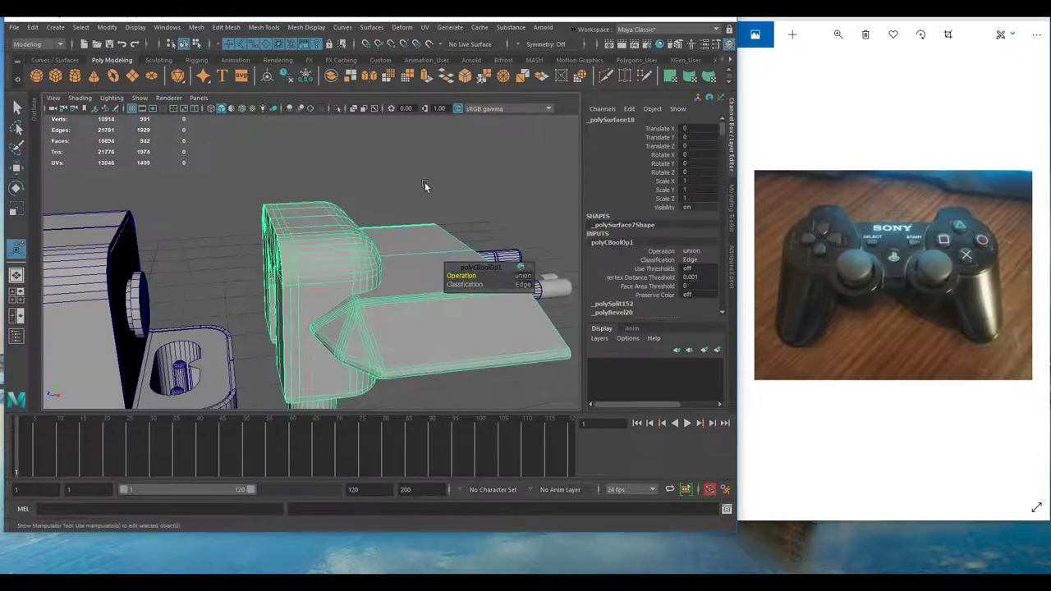
left_click(425, 183)
scroll(469, 300, "up", 4)
left_click_drag(525, 296, 312, 305, "alt")
left_click(430, 301)
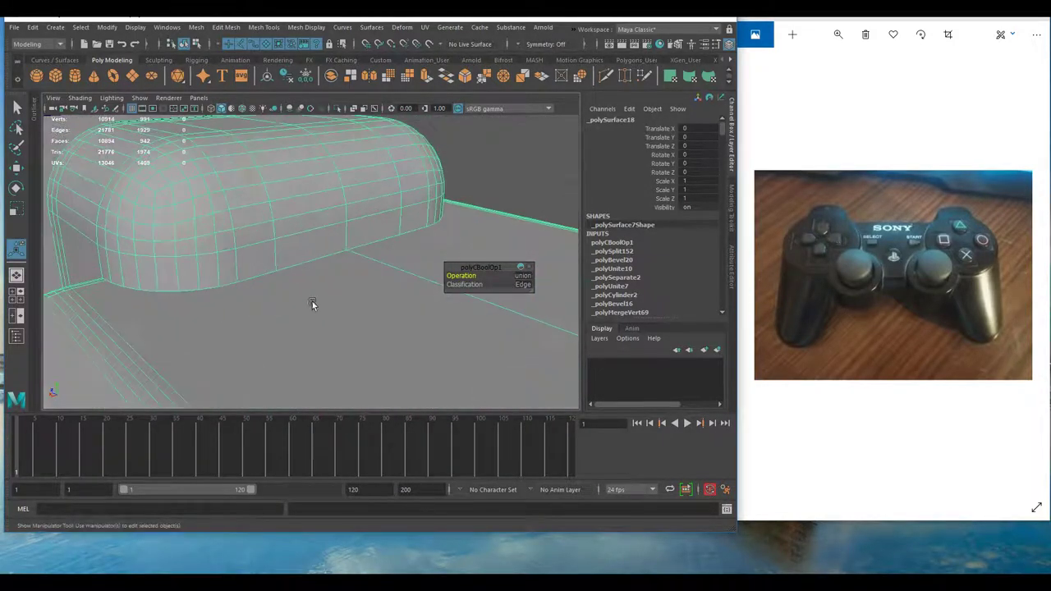
- Combine the united block and the far rod's inner cylinder with a Boolean union
scroll(274, 261, "down", 8)
left_click_drag(365, 250, 267, 267, "alt")
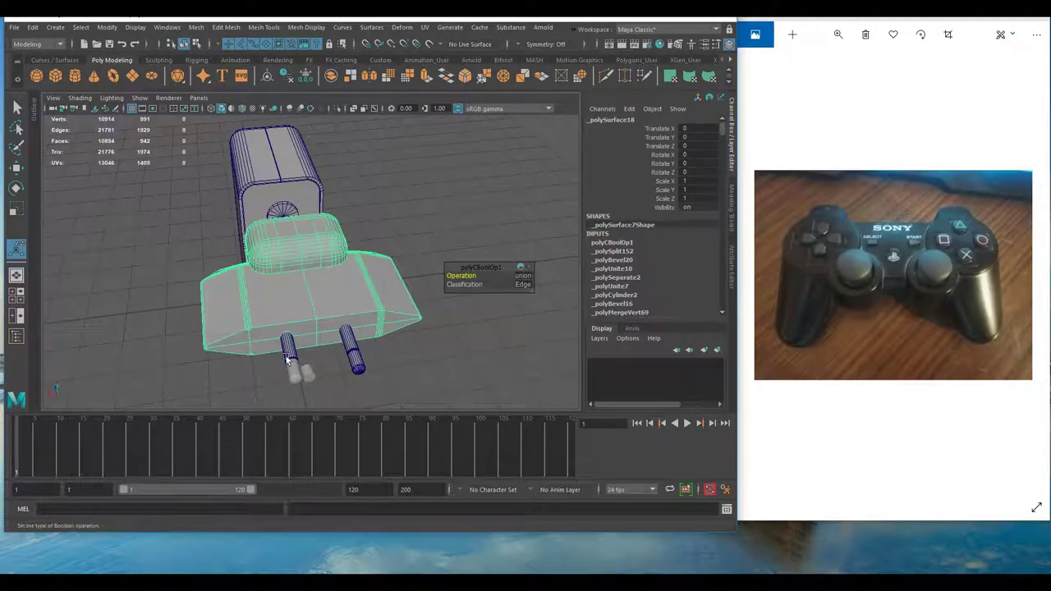
left_click_drag(263, 347, 445, 350, "alt")
scroll(387, 353, "up", 6)
key("q")
left_click(396, 343)
left_click(455, 303)
left_click(539, 315, "shift")
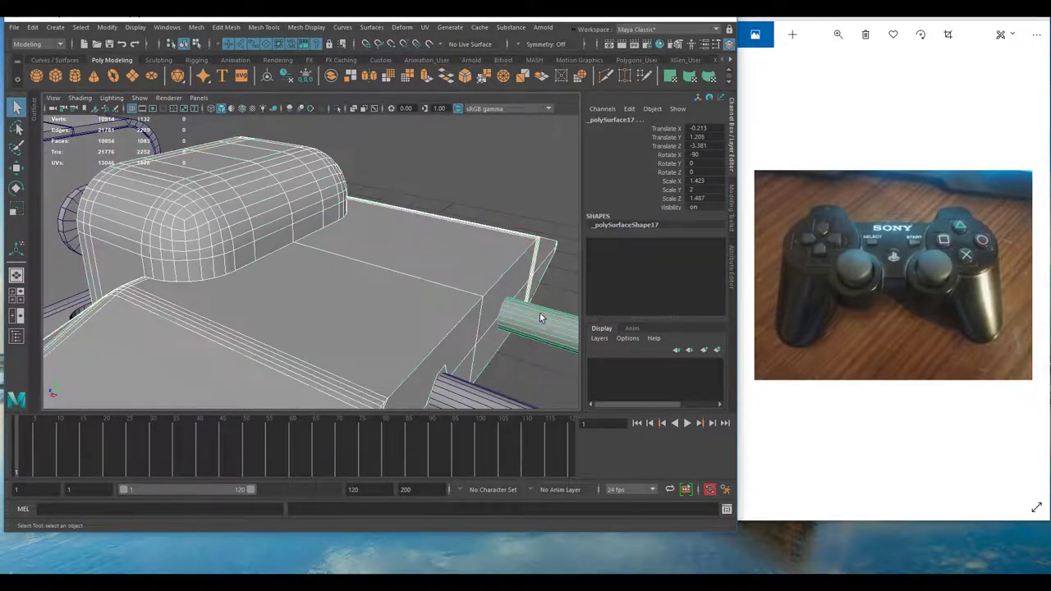
middle_click_drag(539, 315, 405, 303, "alt")
left_click(196, 27)
left_click(320, 51)
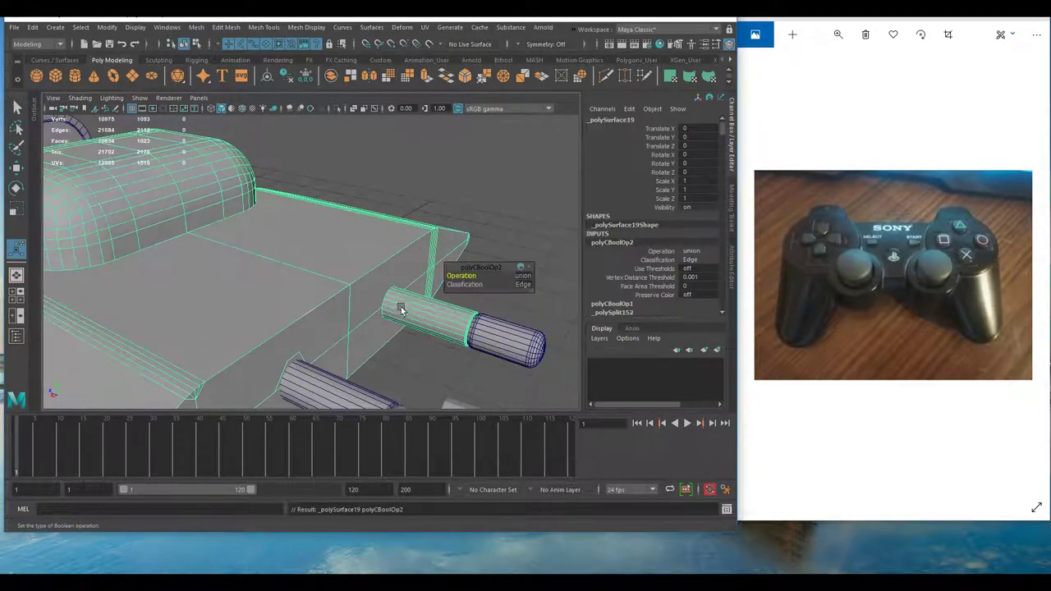
- Examine the join between the far rod and the block's front face, both from outside and from inside the mesh
left_click_drag(401, 308, 422, 317, "alt")
middle_click_drag(422, 318, 321, 301, "alt")
left_click_drag(321, 301, 210, 312, "alt")
right_click_drag(211, 312, 410, 331, "alt")
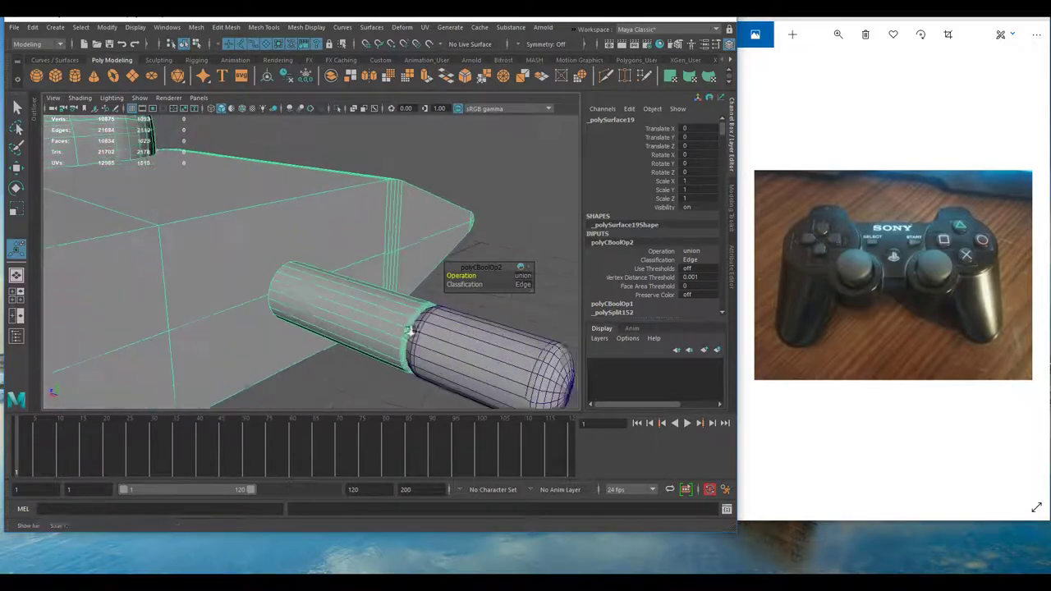
left_click_drag(411, 331, 287, 297, "alt")
right_click_drag(287, 296, 347, 296, "alt")
left_click_drag(346, 296, 253, 289, "alt")
right_click_drag(253, 289, 365, 300, "alt")
left_click_drag(365, 299, 383, 247, "alt")
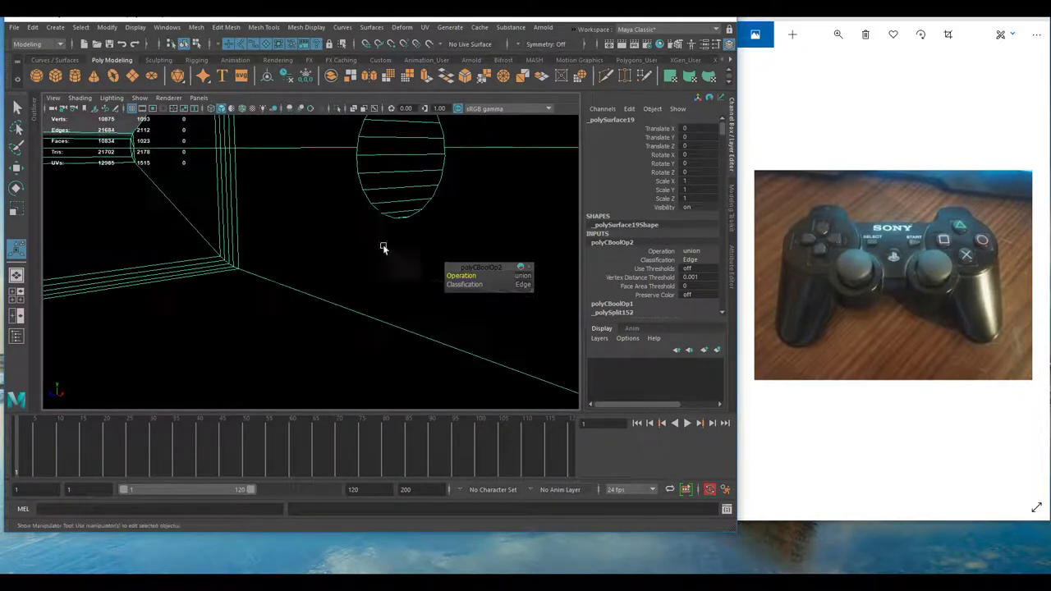
left_click_drag(392, 195, 326, 222, "alt")
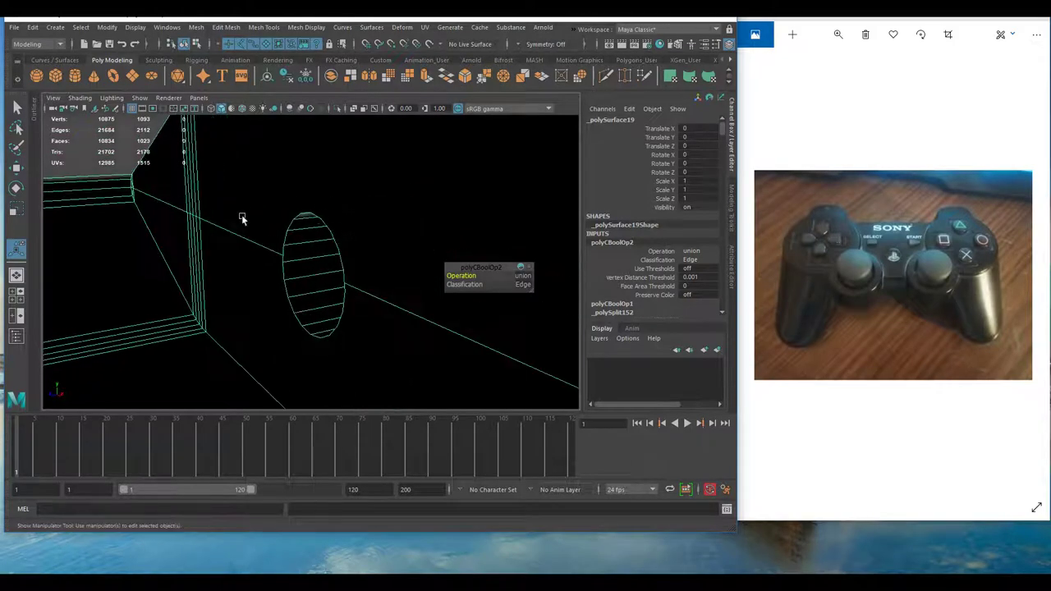
mouse_move(242, 218)
left_mouse_down("alt")
mouse_move(235, 232)
mouse_move(268, 216)
mouse_move(145, 216)
mouse_move(266, 218)
mouse_move(201, 257)
mouse_move(357, 275)
mouse_move(279, 260)
mouse_move(343, 291)
mouse_move(326, 263)
mouse_move(339, 269)
left_mouse_up("alt")
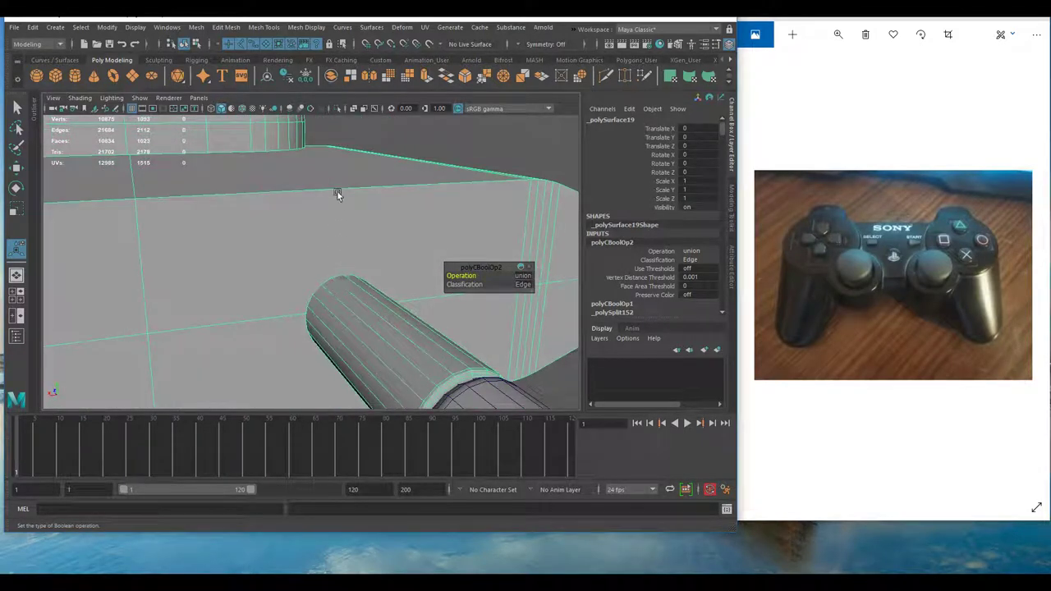
- Try to move the round-headed pin inside the slotted recess
left_click_drag(337, 193, 317, 270, "alt")
scroll(274, 246, "up", 5)
left_click(271, 255)
scroll(328, 253, "up", 5)
key("w")
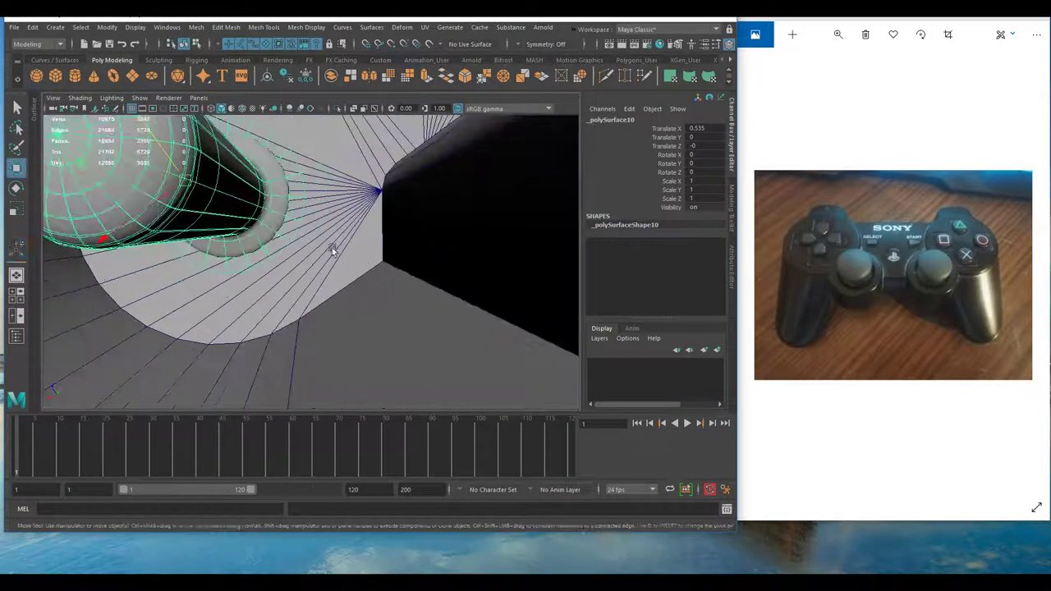
middle_click_drag(332, 247, 301, 228)
scroll(301, 227, "down", 8)
key("ctrl+z")
scroll(296, 260, "up", 4)
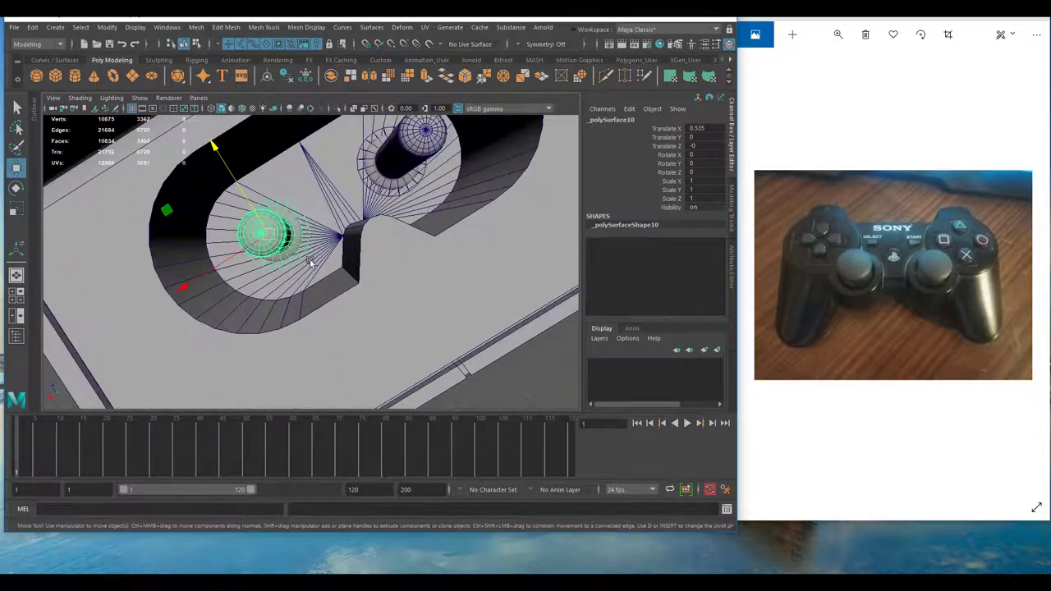
- Examine the edges fanning across the slotted recess floor around the bases of the two pins
left_click_drag(310, 261, 350, 237, "alt")
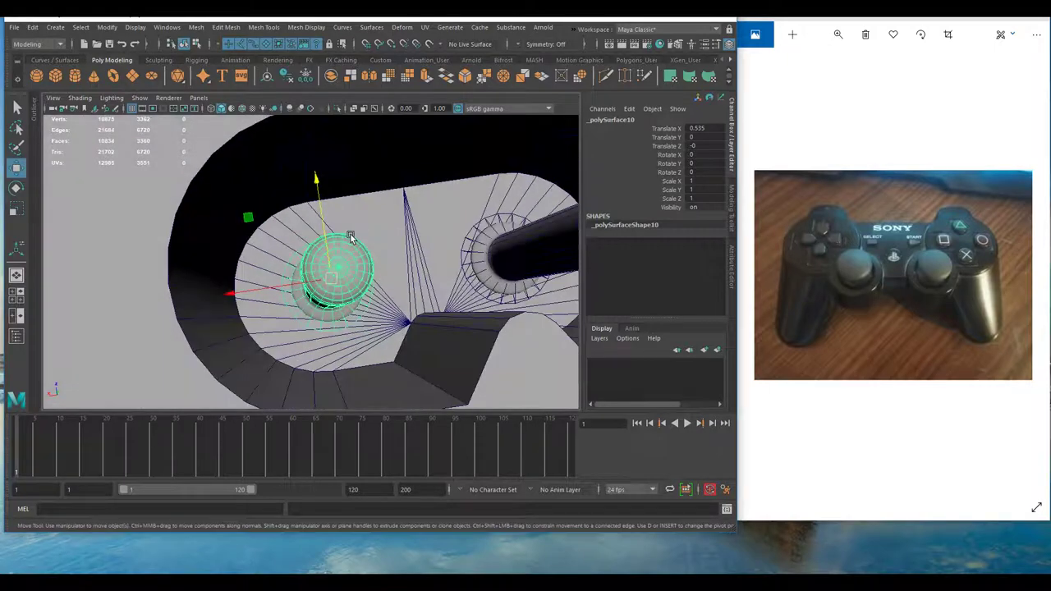
left_click_drag(329, 304, 331, 249, "alt")
key("q")
left_click(351, 320)
left_click_drag(258, 322, 340, 320, "alt")
right_click(351, 308)
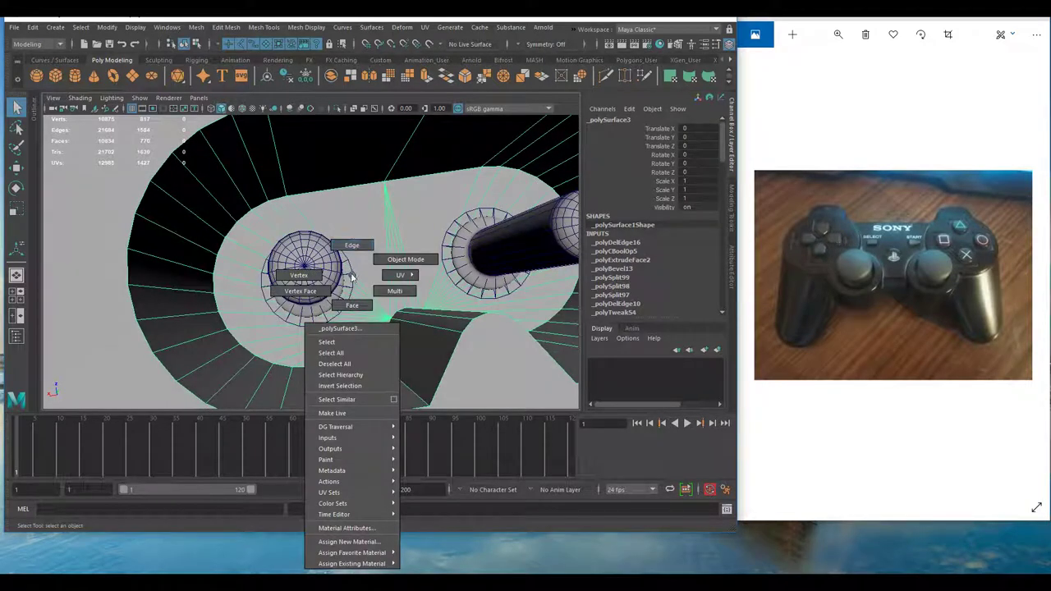
left_click(302, 277)
left_click(367, 304, "shift")
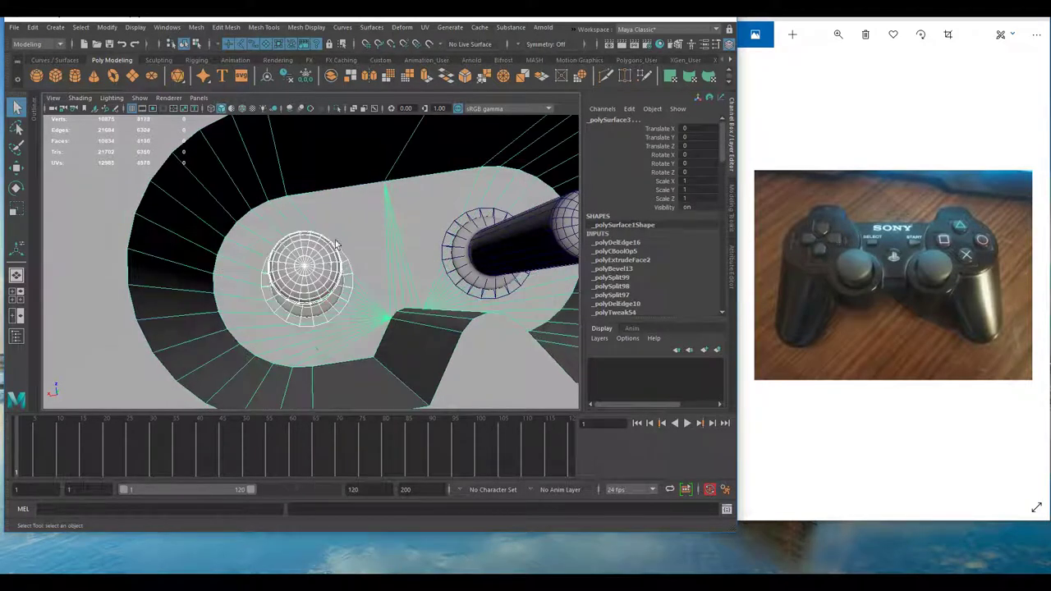
left_click_drag(331, 286, 355, 292, "alt")
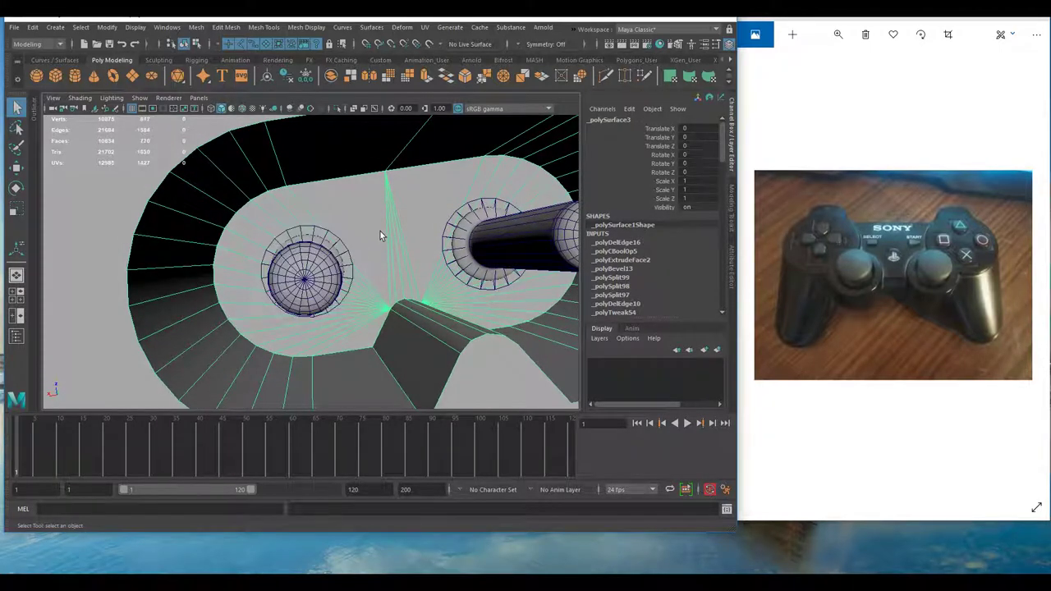
- Delete the fan of floor faces around the round-headed pin and across the middle of the slotted recess
left_click_drag(380, 233, 380, 242, "alt")
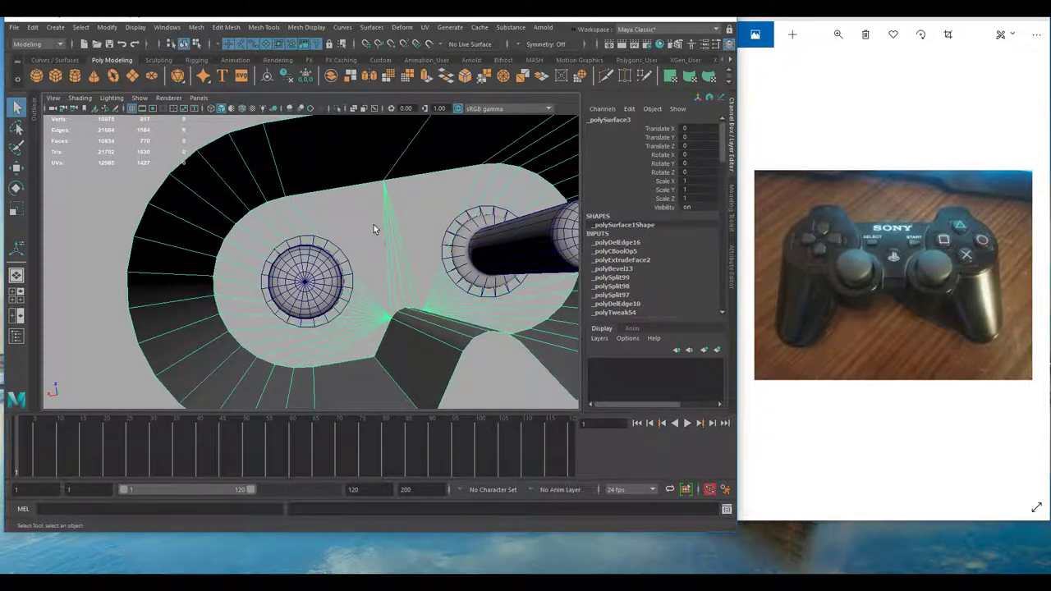
right_click_drag(372, 212, 372, 230)
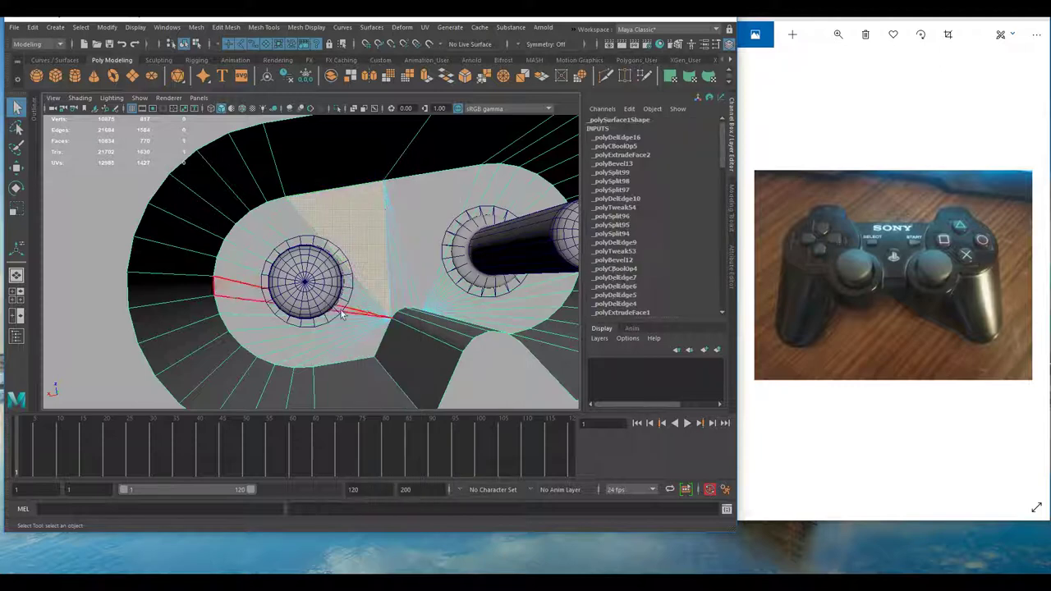
left_click_drag(373, 342, 374, 346, "shift")
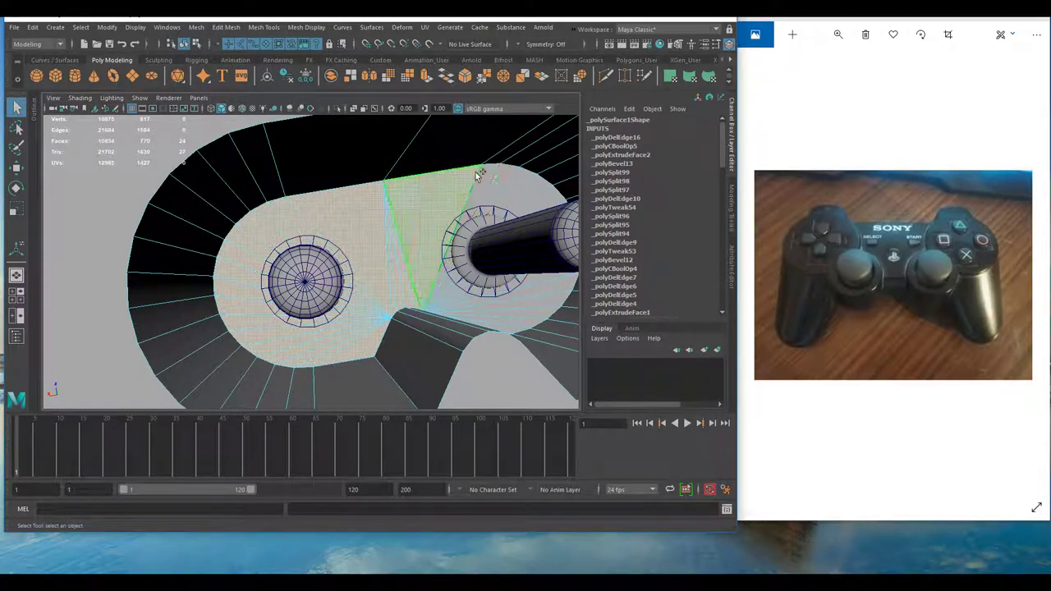
mouse_move(419, 217)
right_mouse_down("shift")
mouse_move(380, 234)
mouse_move(422, 219)
right_mouse_up("shift")
key("Delete")
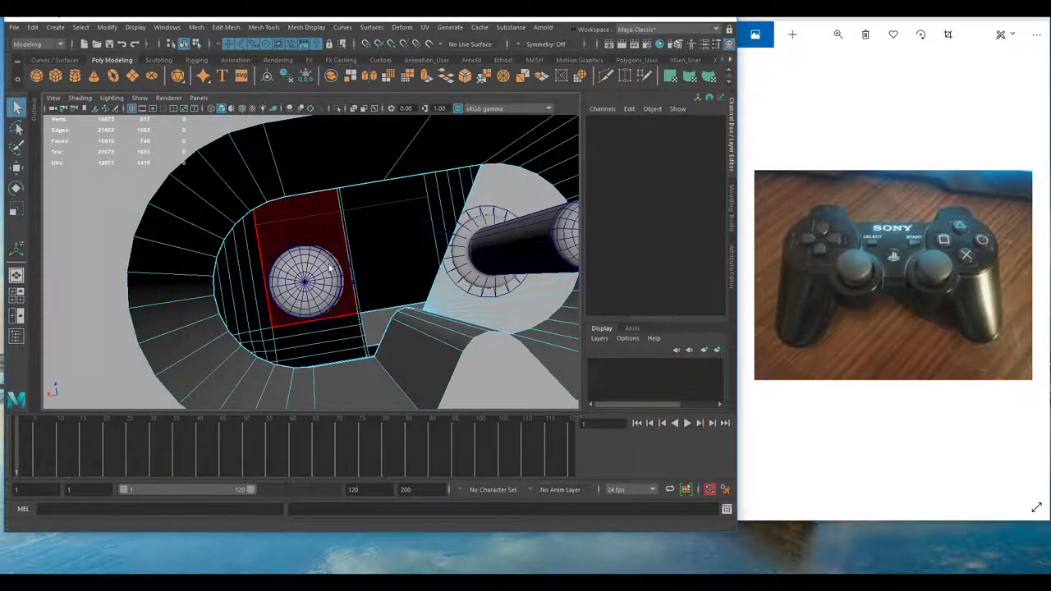
- Try to combine the round-headed pin and the slotted block into one mesh, and undo the combination
right_click_drag(331, 268, 390, 303, "alt")
left_click(317, 278)
right_click_drag(317, 279, 352, 256)
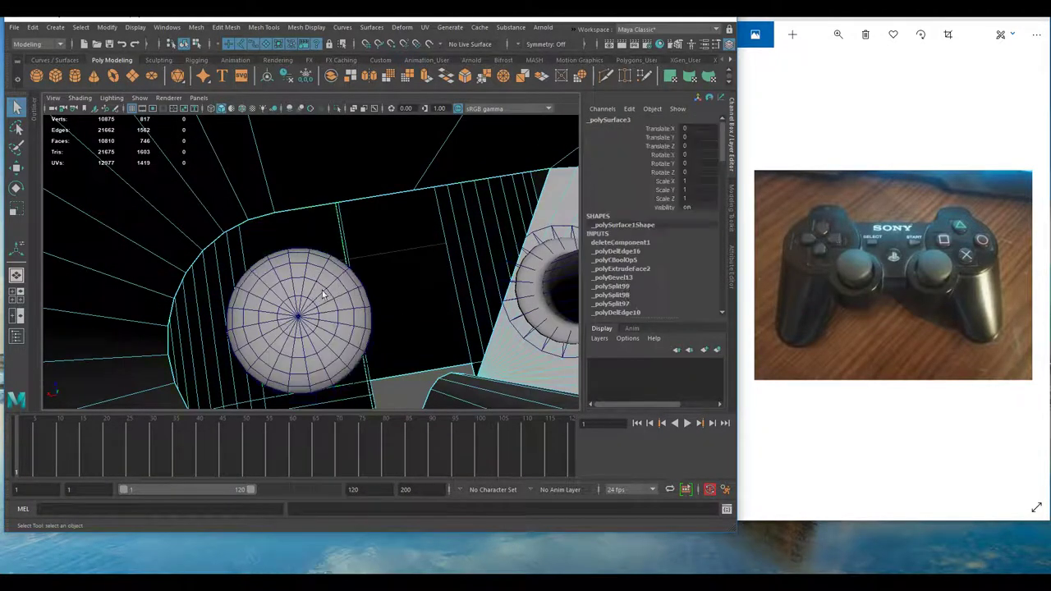
left_click(321, 291)
right_click_drag(281, 246, 261, 234, "alt")
left_click_drag(300, 261, 319, 223, "alt")
left_click(318, 221, "shift")
right_click(323, 200, "shift")
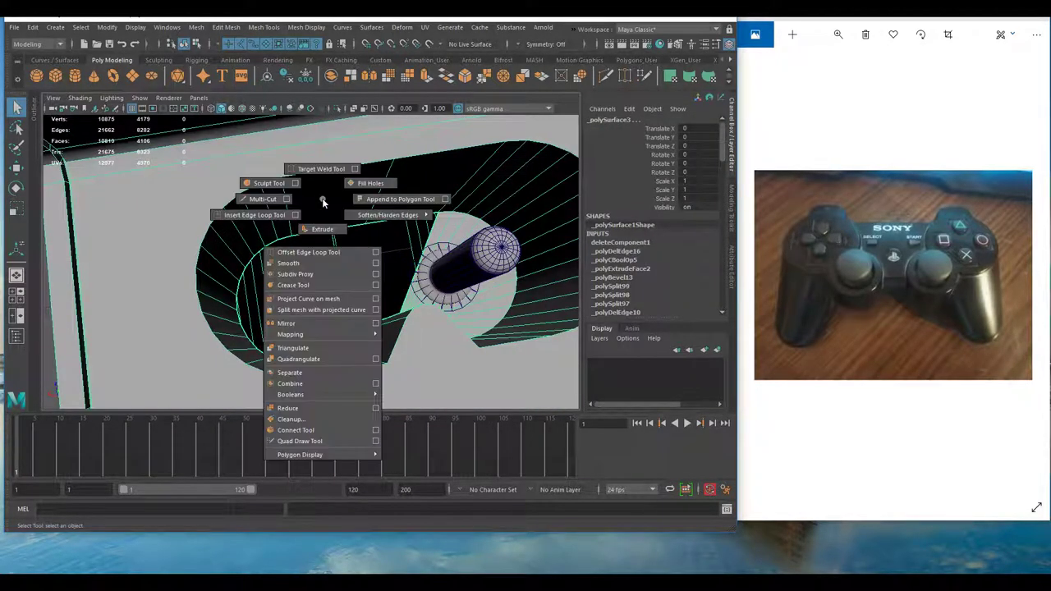
left_click(314, 382)
scroll(330, 296, "up", 3)
right_click_drag(354, 285, 326, 251, "alt")
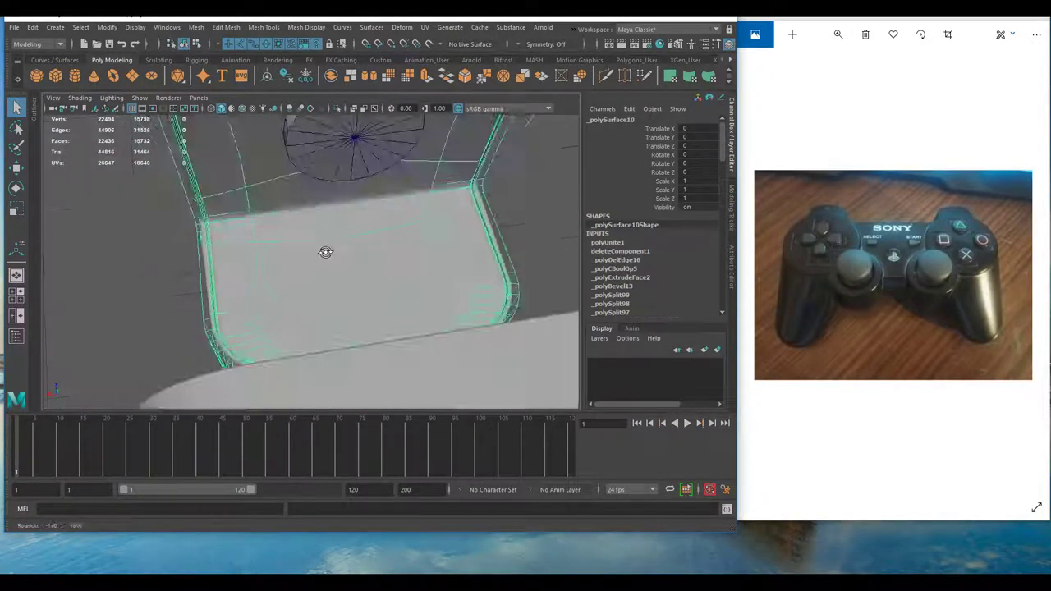
left_click_drag(326, 251, 286, 271, "alt")
key("ctrl+z")
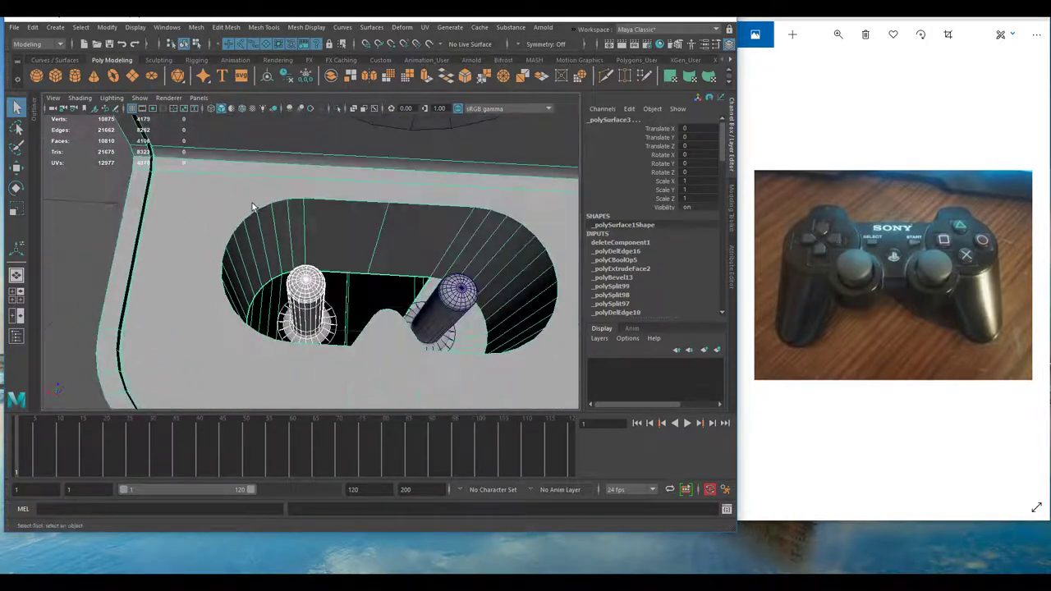
- Try to move the flat ledge face surrounding the slotted recess, and undo the move
mouse_move(254, 207)
left_mouse_down("alt")
mouse_move(275, 198)
mouse_move(252, 194)
left_mouse_up("alt")
left_click(252, 194)
right_click_drag(259, 188, 258, 202)
left_click(258, 198)
left_click_drag(257, 198, 220, 197, "alt")
key("w")
left_click_drag(389, 301, 258, 396)
key("ctrl+z")
key("ctrl+z")
- Examine the ledge face around the recess and the rounded edges at the block's lower corners
scroll(190, 292, "down", 5)
scroll(188, 291, "up", 5)
left_click_drag(188, 291, 367, 325, "alt")
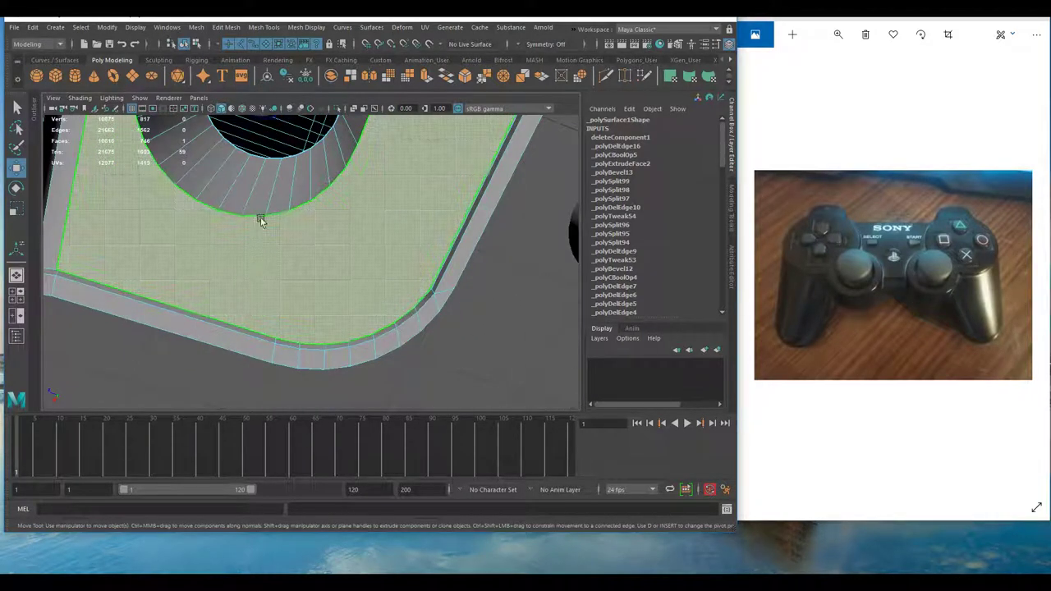
left_click_drag(367, 189, 174, 220, "alt")
left_click_drag(325, 274, 274, 275, "alt")
scroll(269, 224, "down", 5)
middle_click_drag(274, 275, 333, 205, "alt")
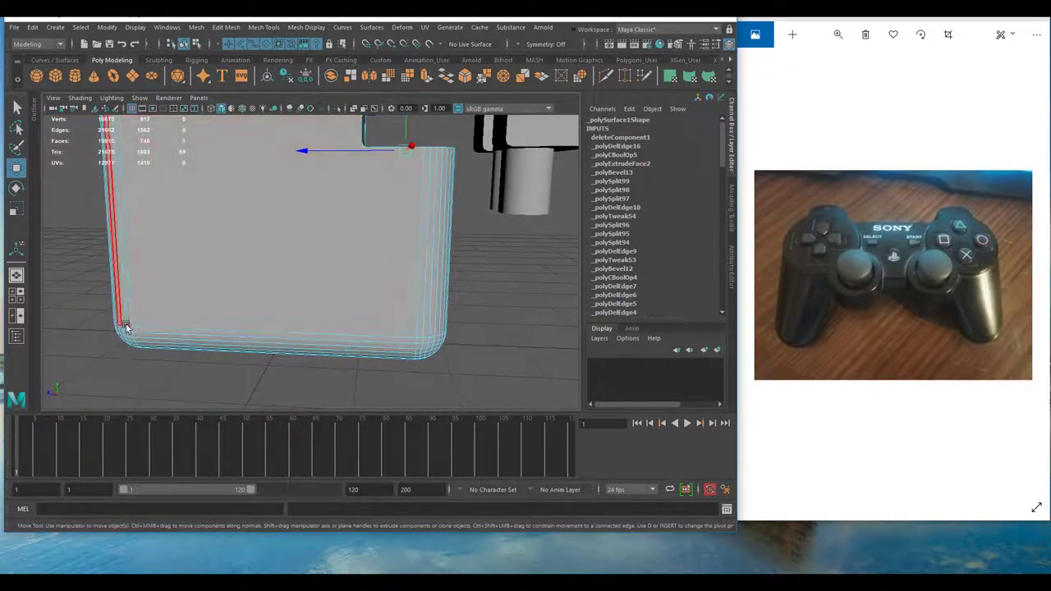
left_click_drag(231, 280, 332, 252, "alt")
left_click_drag(328, 214, 286, 237, "alt")
scroll(286, 238, "down", 6)
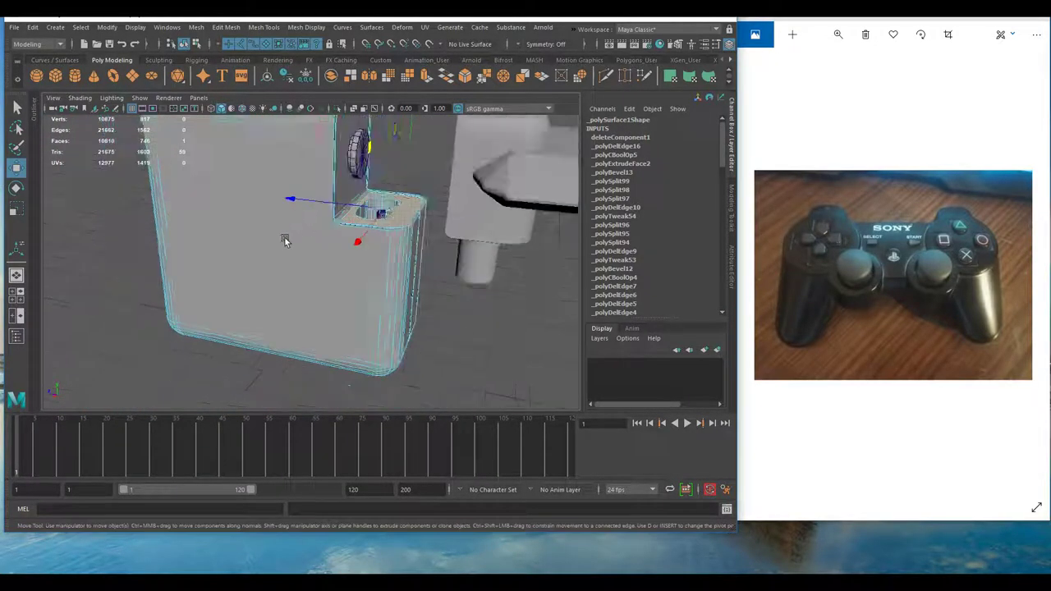
- Examine the block's large L-shaped side face and the narrow bevel faces running around its border
left_click_drag(248, 208, 312, 226, "alt")
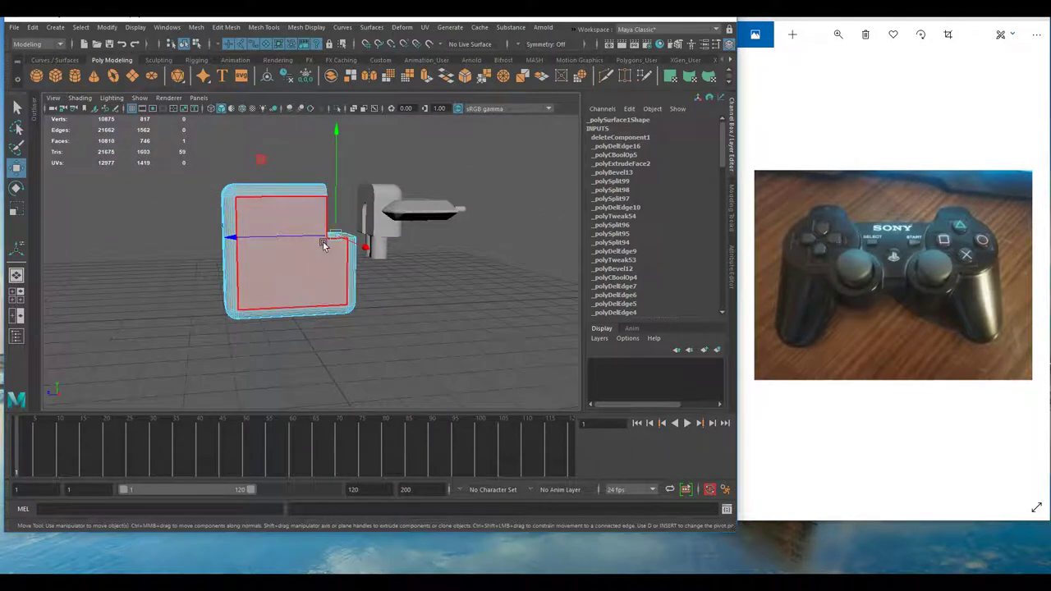
mouse_move(236, 247)
left_mouse_down("alt")
mouse_move(288, 242)
mouse_move(255, 245)
left_mouse_up("alt")
right_click_drag(255, 245, 369, 258, "alt")
left_click_drag(369, 258, 333, 263, "alt")
right_click_drag(333, 262, 435, 277, "alt")
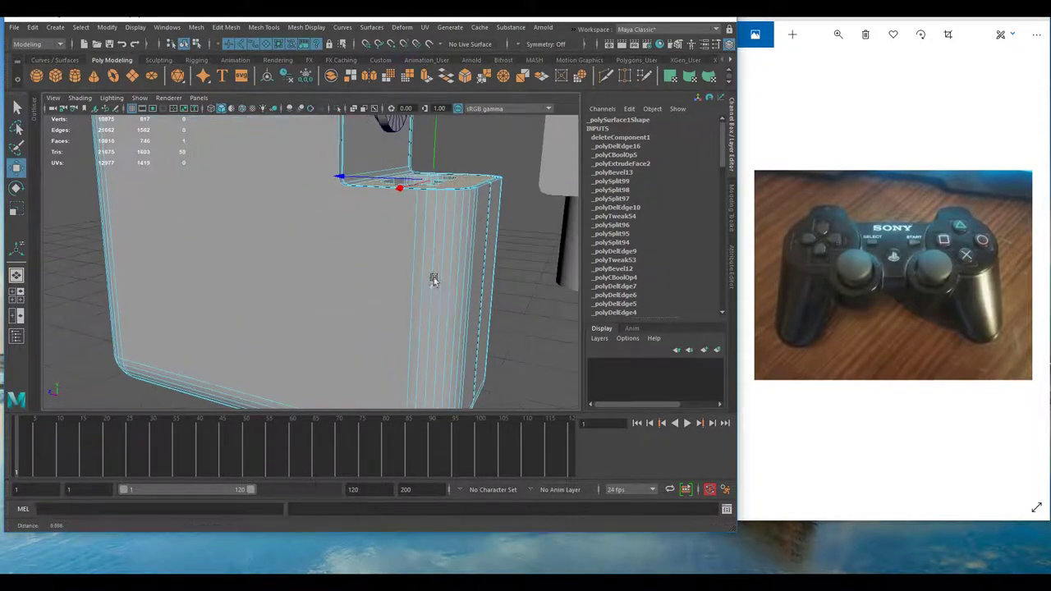
left_click_drag(434, 276, 371, 300, "alt")
left_click_drag(352, 240, 297, 238, "alt")
scroll(293, 230, "down", 5)
left_click_drag(411, 236, 352, 234, "alt")
right_click_drag(352, 234, 405, 268, "alt")
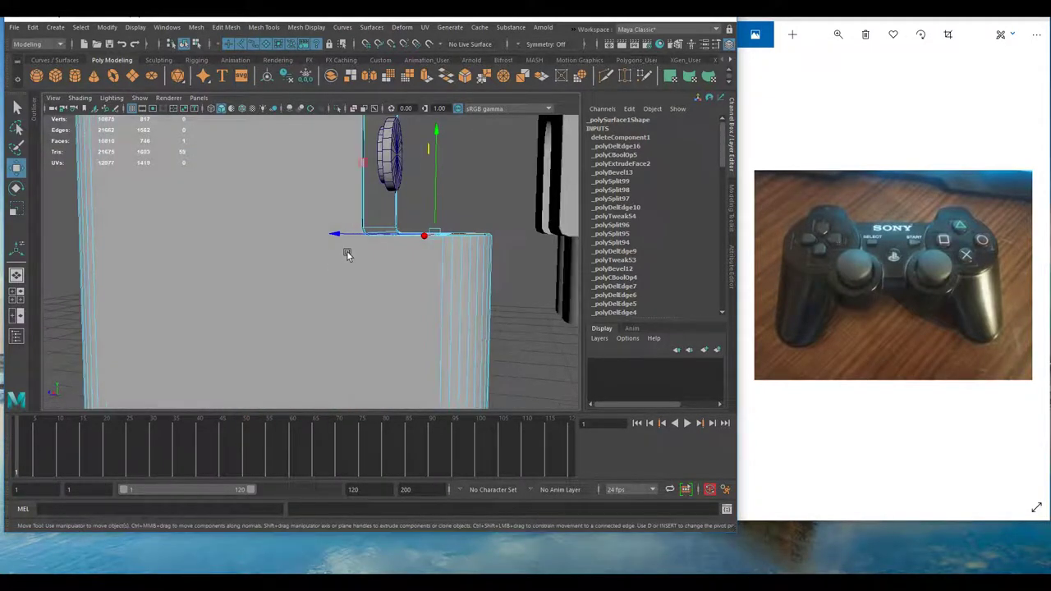
left_click_drag(347, 254, 353, 233, "alt")
scroll(361, 200, "up", 3)
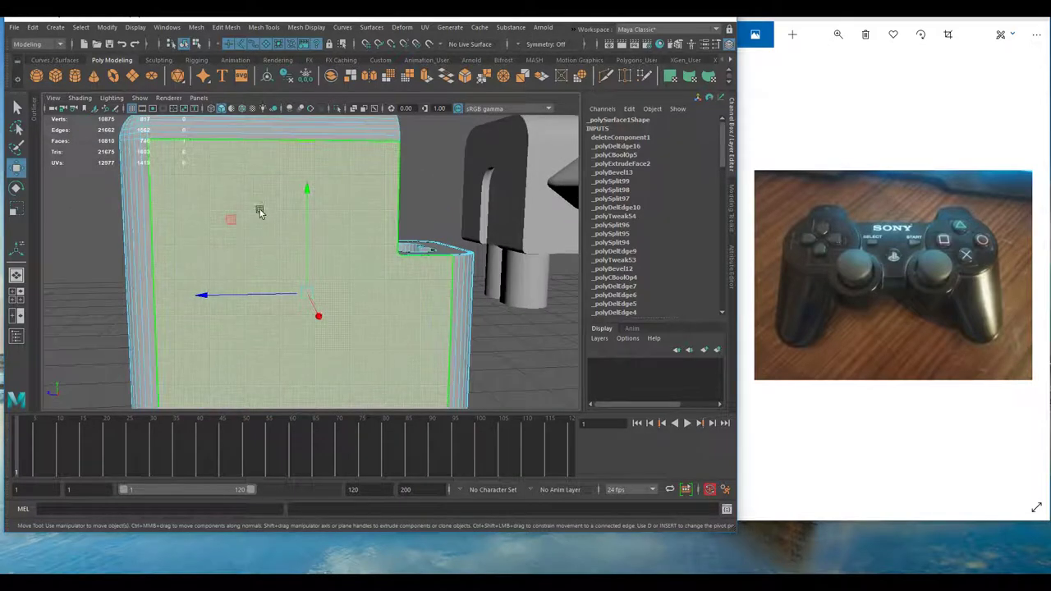
left_click_drag(260, 212, 224, 318, "alt")
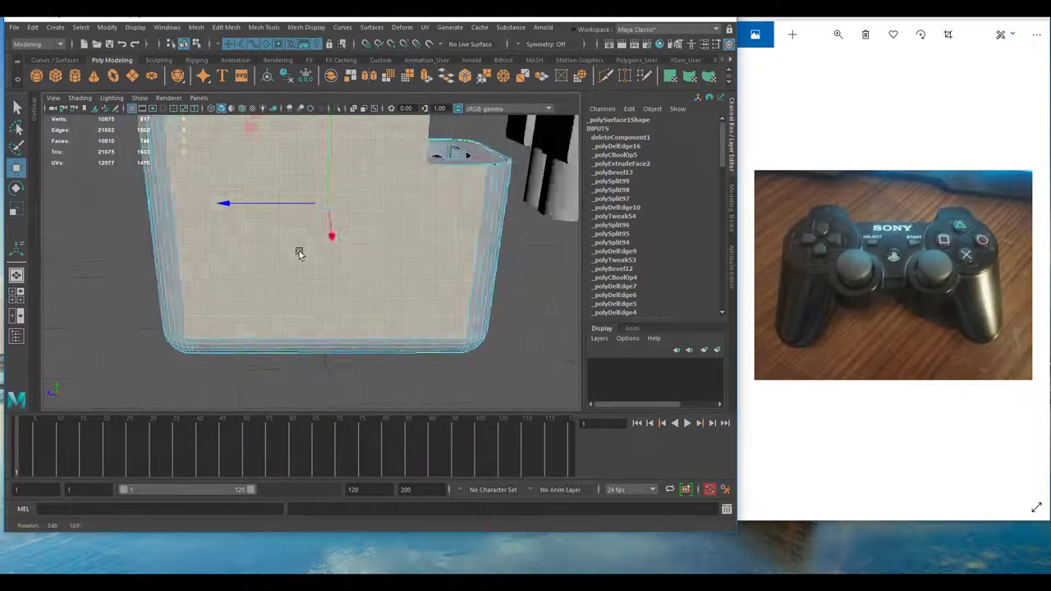
left_click_drag(299, 251, 350, 240, "alt")
left_click_drag(336, 310, 301, 295, "alt")
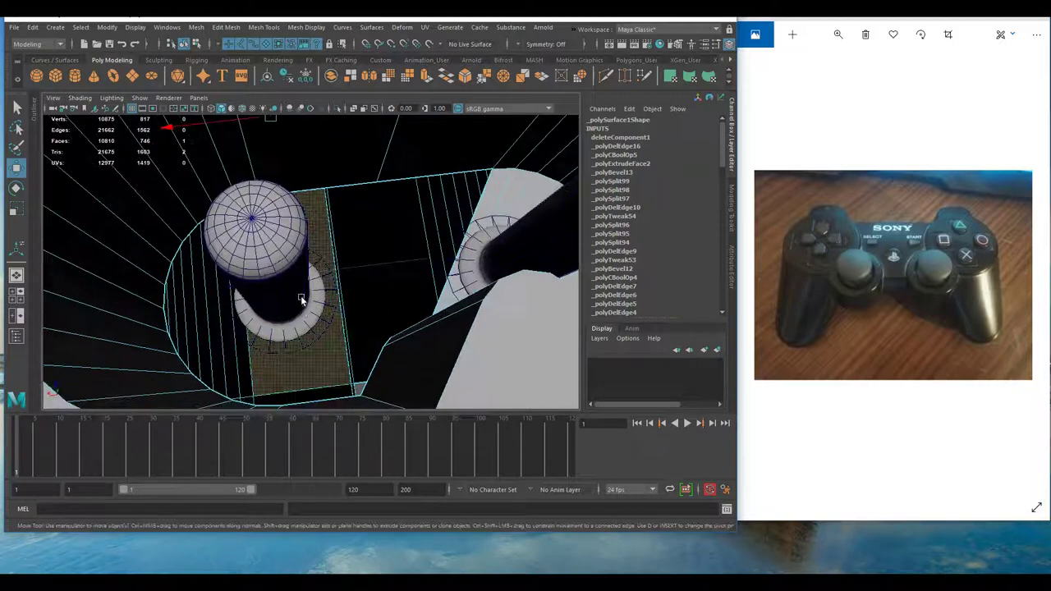
- Try moving the round-headed pin out of the recess to inspect the underside of its flared base
right_click_drag(300, 277, 353, 258)
left_click(274, 296)
left_click_drag(274, 299, 305, 255, "alt")
scroll(273, 329, "up", 3)
key("f")
scroll(303, 274, "up", 4)
scroll(323, 304, "down", 3)
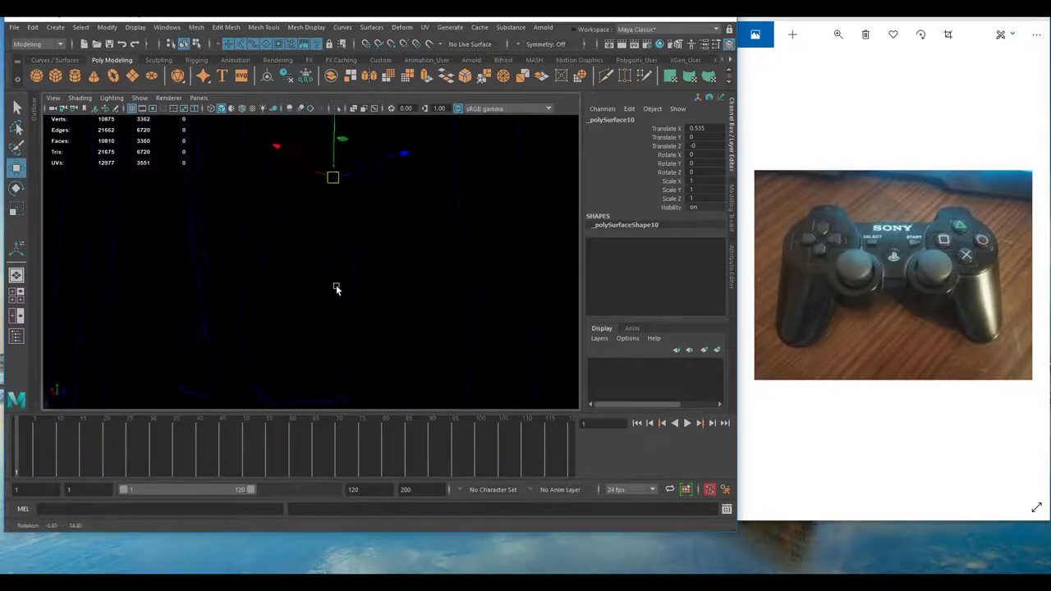
mouse_move(336, 288)
right_mouse_down("alt")
mouse_move(389, 323)
mouse_move(342, 324)
mouse_move(289, 275)
mouse_move(344, 279)
right_mouse_up("alt")
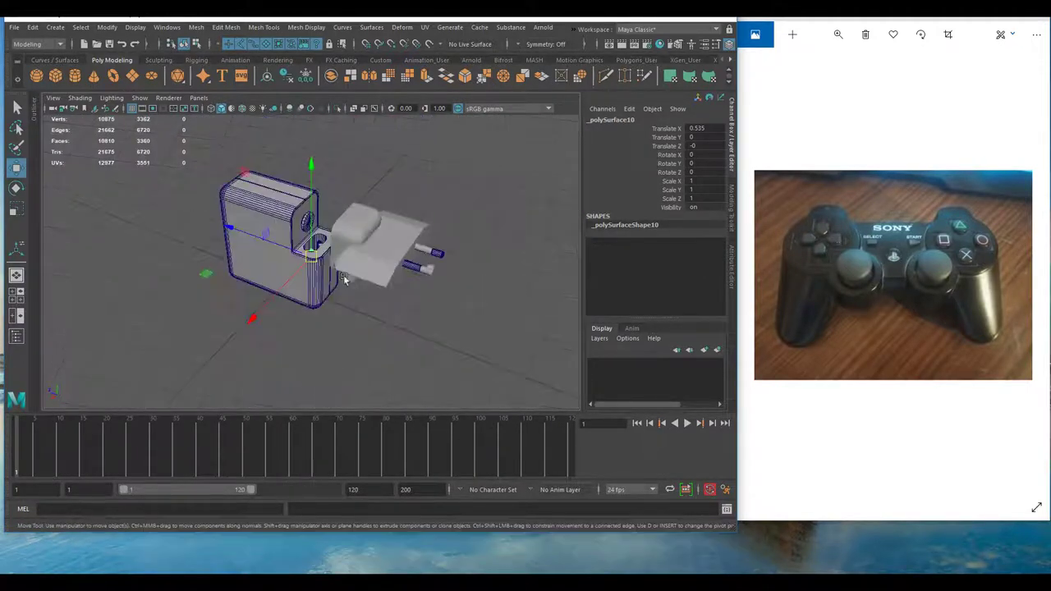
key("f")
left_click_drag(362, 195, 342, 288, "alt")
right_click_drag(342, 287, 476, 365, "alt")
middle_click_drag(320, 365, 365, 191, "alt")
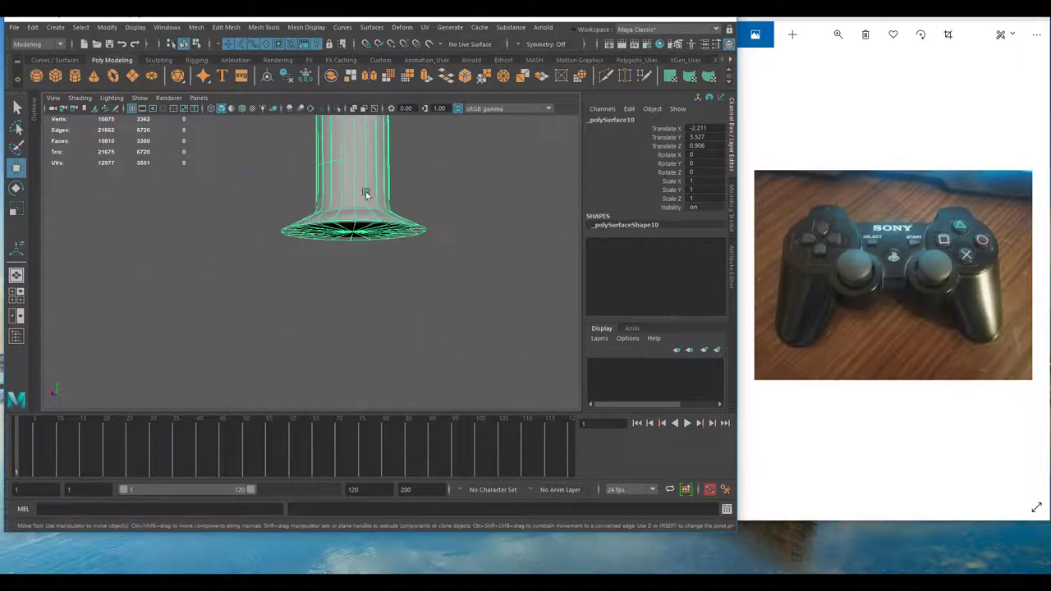
left_click_drag(366, 191, 391, 312, "alt")
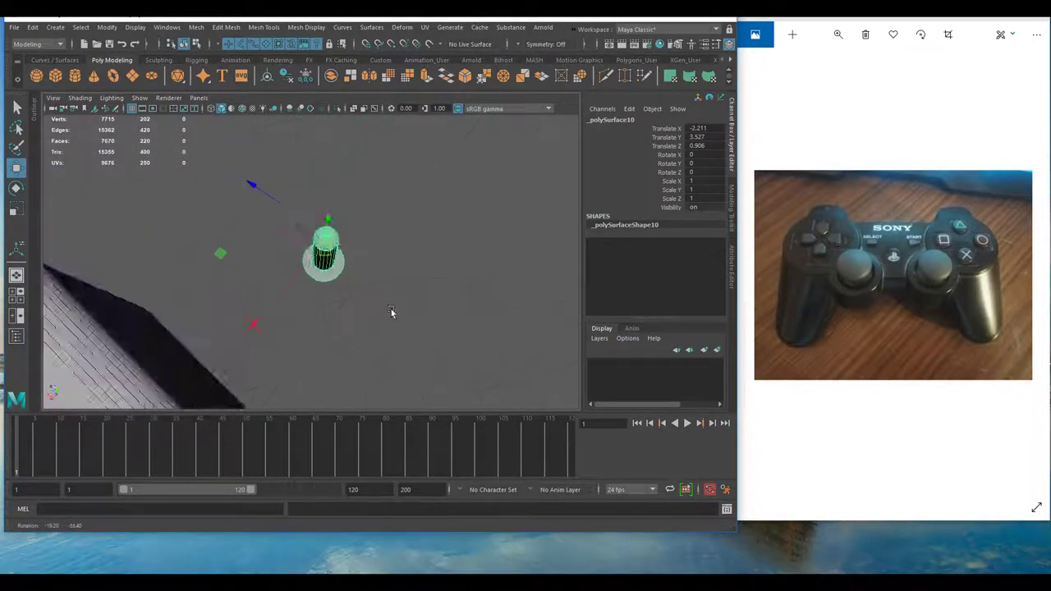
- Examine how the round-headed pin sits in the open floor of the block's slotted recess
left_click(331, 359)
key("f")
left_click_drag(338, 286, 353, 359, "alt")
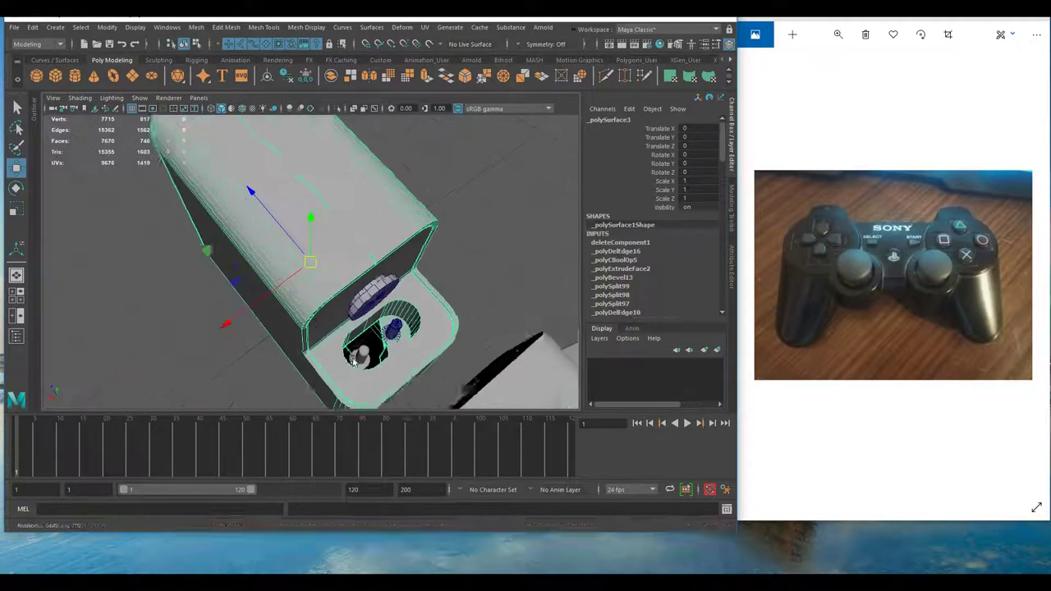
middle_click_drag(353, 360, 302, 305, "alt")
scroll(301, 306, "up", 4)
left_click_drag(302, 305, 359, 306, "alt")
scroll(364, 327, "down", 5)
left_click_drag(364, 327, 331, 375, "alt")
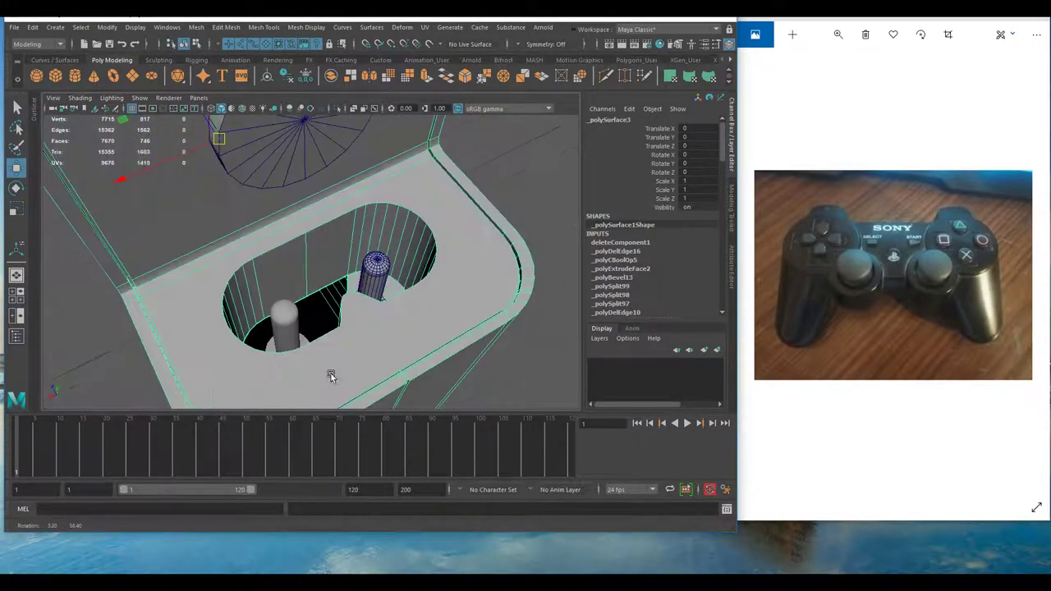
- Extrude the outer edge loop of the round-headed pin's flared base and scale it outward
scroll(320, 353, "up", 1)
key("q")
left_click(291, 312)
key("f")
scroll(306, 309, "down", 5)
left_click_drag(307, 309, 389, 308, "alt")
scroll(350, 336, "up", 5)
right_click(318, 274)
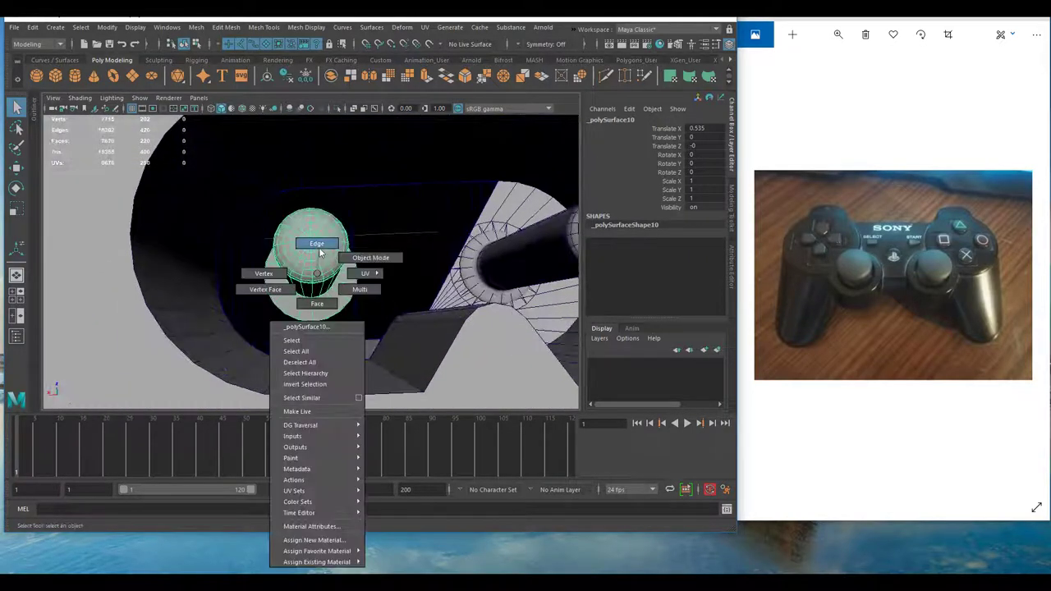
left_click(319, 251)
double_click(336, 316)
left_click_drag(376, 309, 369, 291, "alt")
key("ctrl+e")
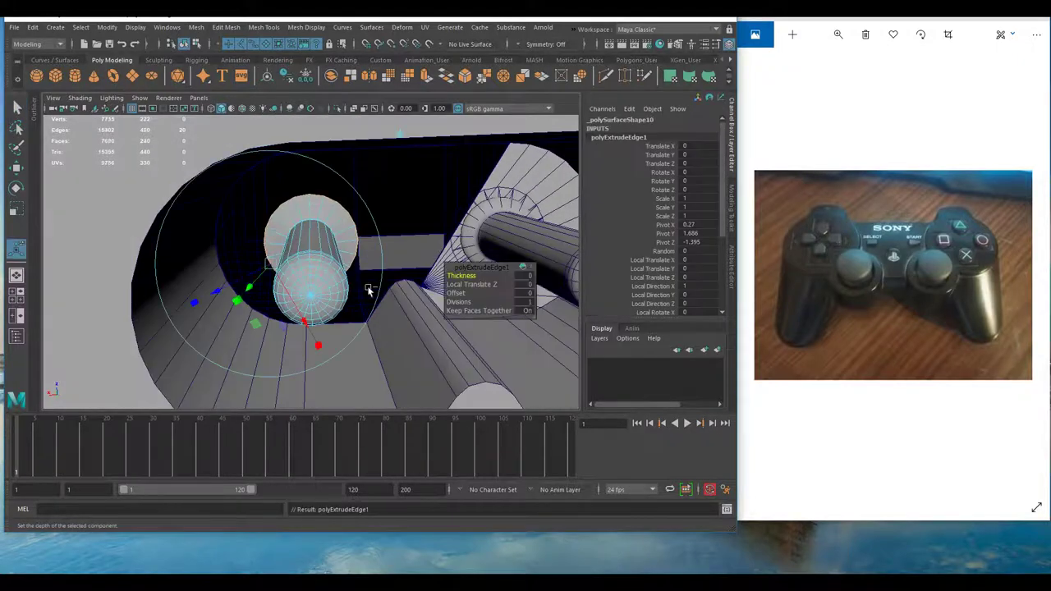
key("w")
key("r")
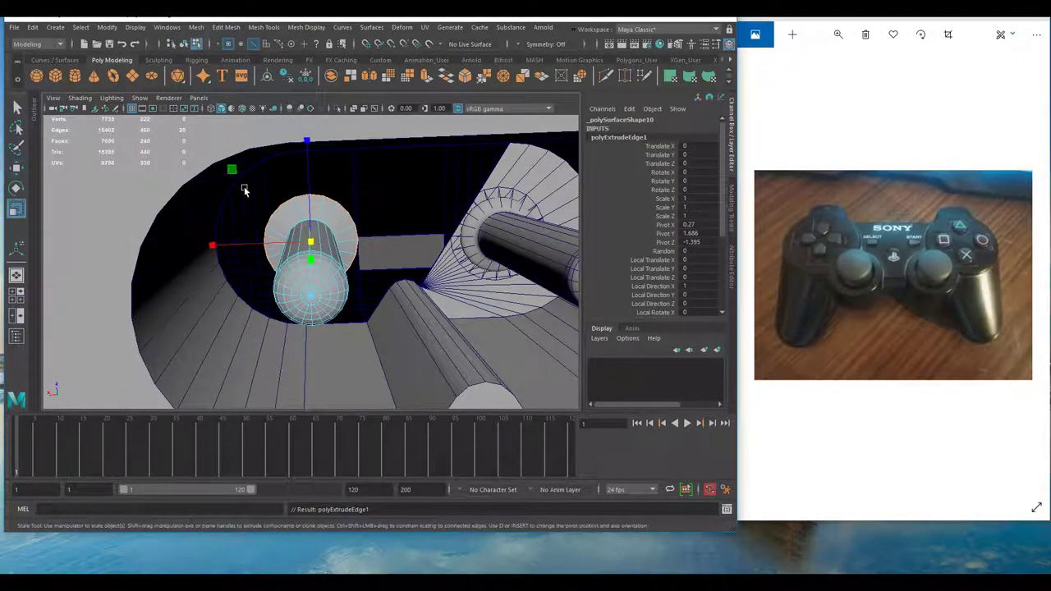
mouse_move(232, 169)
left_mouse_down()
mouse_move(204, 153)
mouse_move(217, 162)
left_mouse_up()
- Undo the edge extrusion and scaling on the pin's flared base after checking it from below
mouse_move(354, 240)
left_mouse_down("alt")
mouse_move(368, 229)
mouse_move(235, 312)
mouse_move(423, 200)
mouse_move(471, 208)
mouse_move(593, 170)
mouse_move(446, 181)
mouse_move(638, 265)
mouse_move(301, 314)
mouse_move(314, 342)
mouse_move(264, 317)
mouse_move(332, 275)
left_mouse_up("alt")
scroll(314, 342, "down", 4)
right_click_drag(332, 276, 375, 261)
left_click_drag(370, 320, 332, 214, "alt")
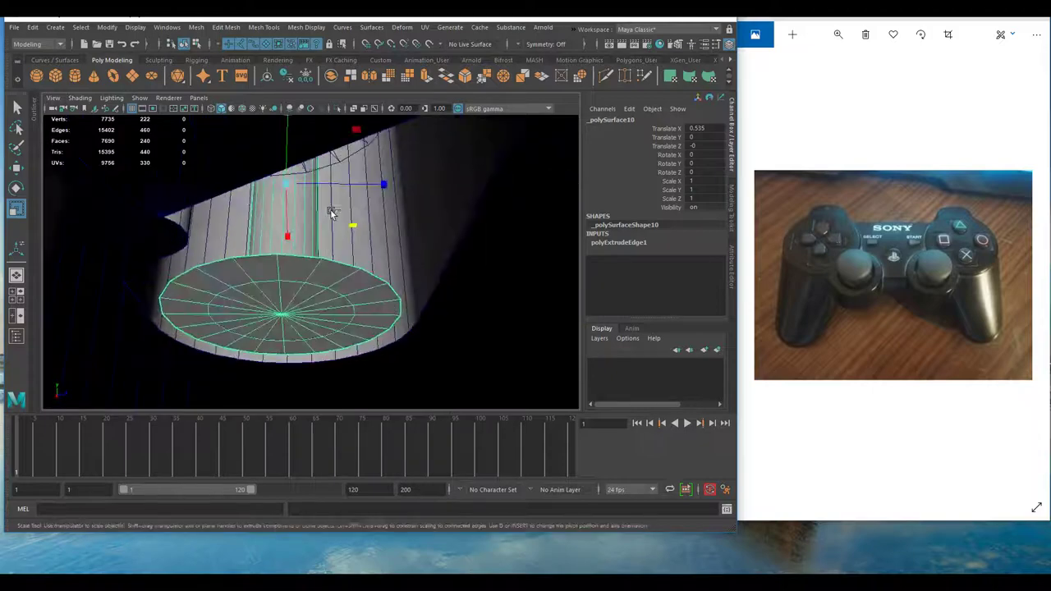
key("ctrl+z")
key("ctrl+z")
key("ctrl+z")
key("ctrl+z")
key("ctrl+z")
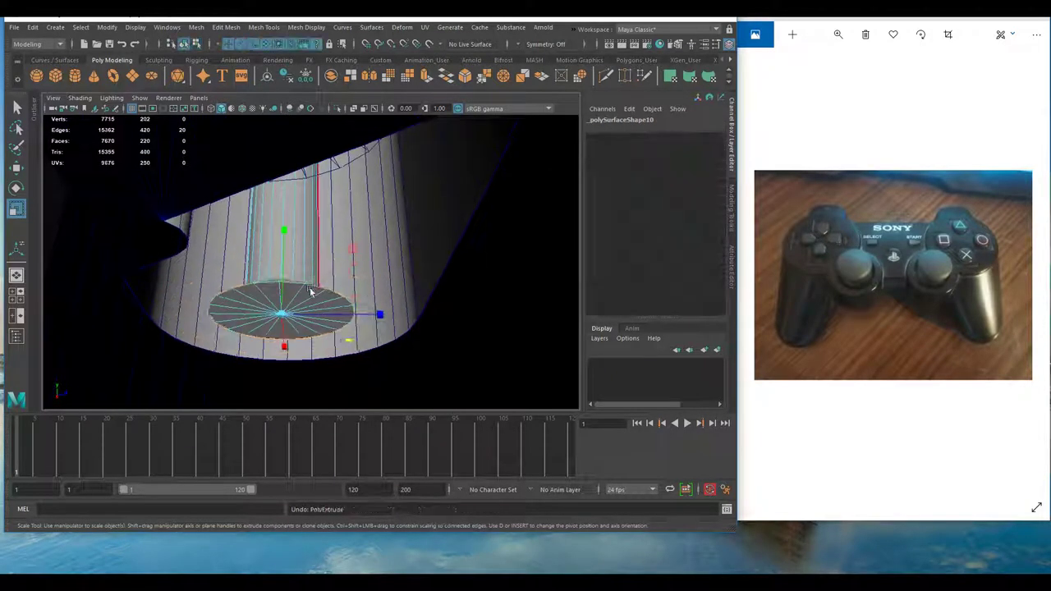
- Select three adjacent triangular faces on the cap under the pin's flared base
right_click_drag(310, 292, 326, 331, "alt")
middle_click_drag(326, 331, 345, 217, "alt")
right_click_drag(345, 218, 373, 322, "alt")
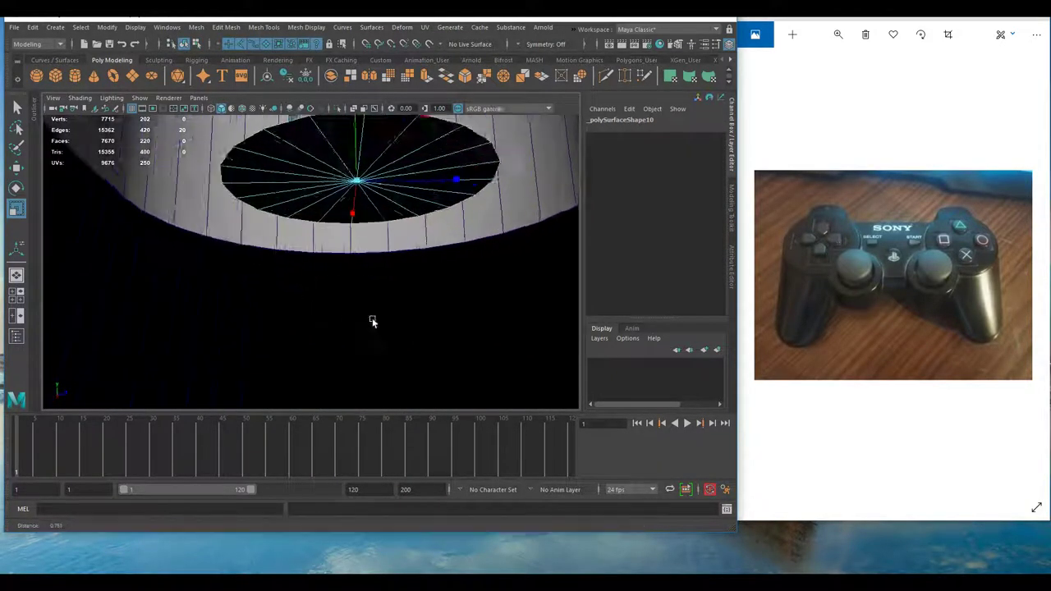
left_click_drag(373, 321, 359, 259, "alt")
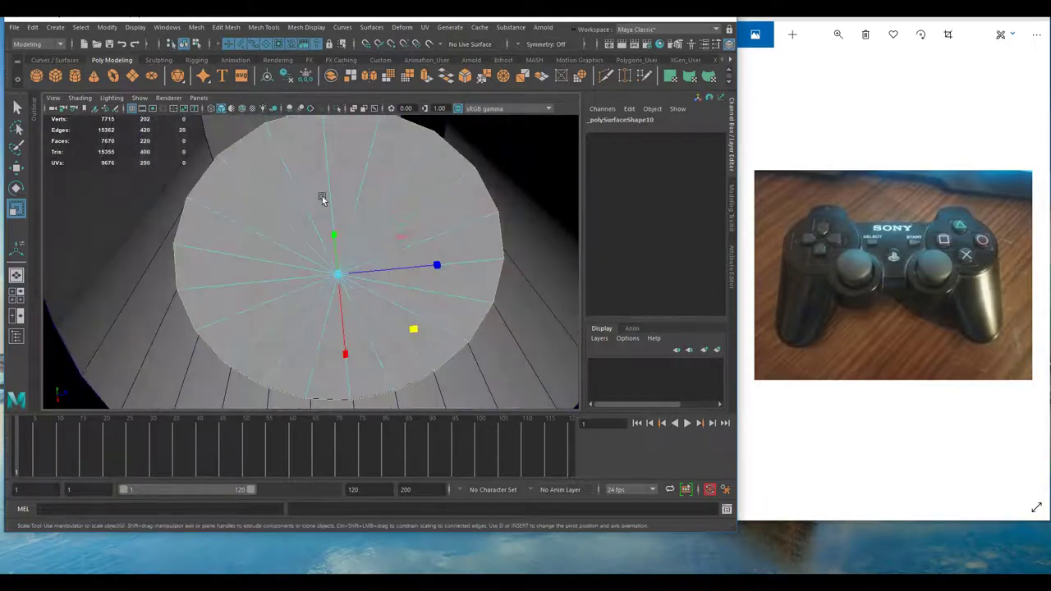
left_click_drag(322, 199, 369, 255, "alt")
right_click(367, 219)
left_click(366, 247)
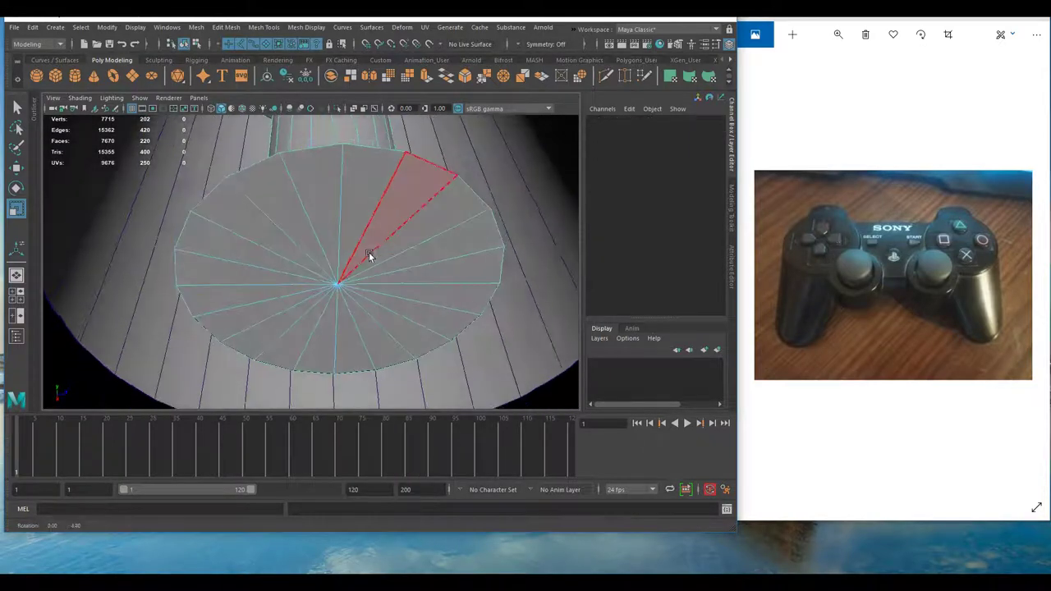
left_click(371, 221)
left_click_drag(340, 221, 369, 228, "alt")
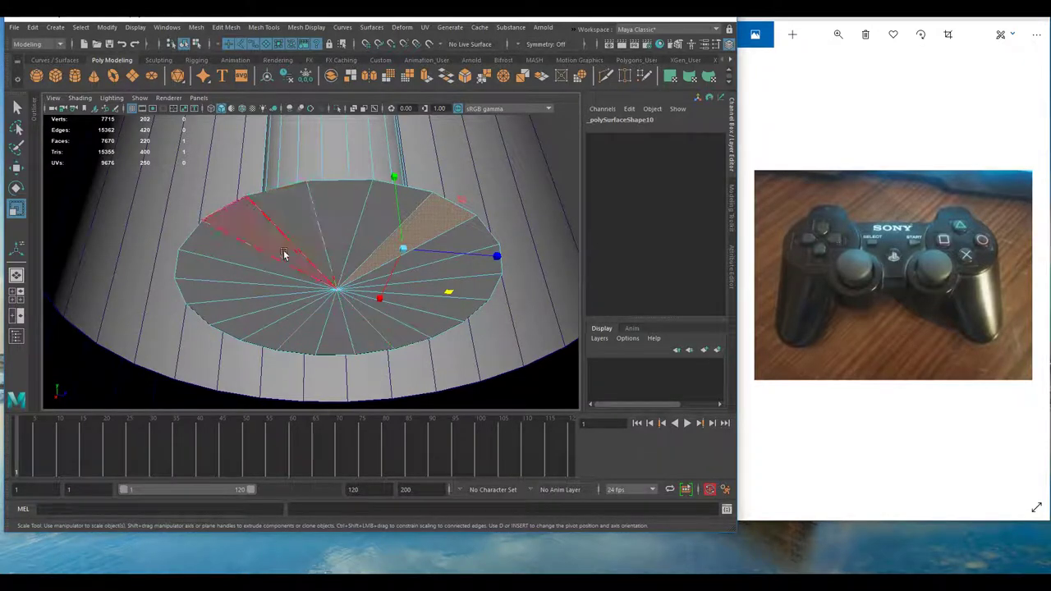
scroll(295, 271, "down", 5)
scroll(302, 283, "up", 5)
key("q")
left_click(363, 237, "shift")
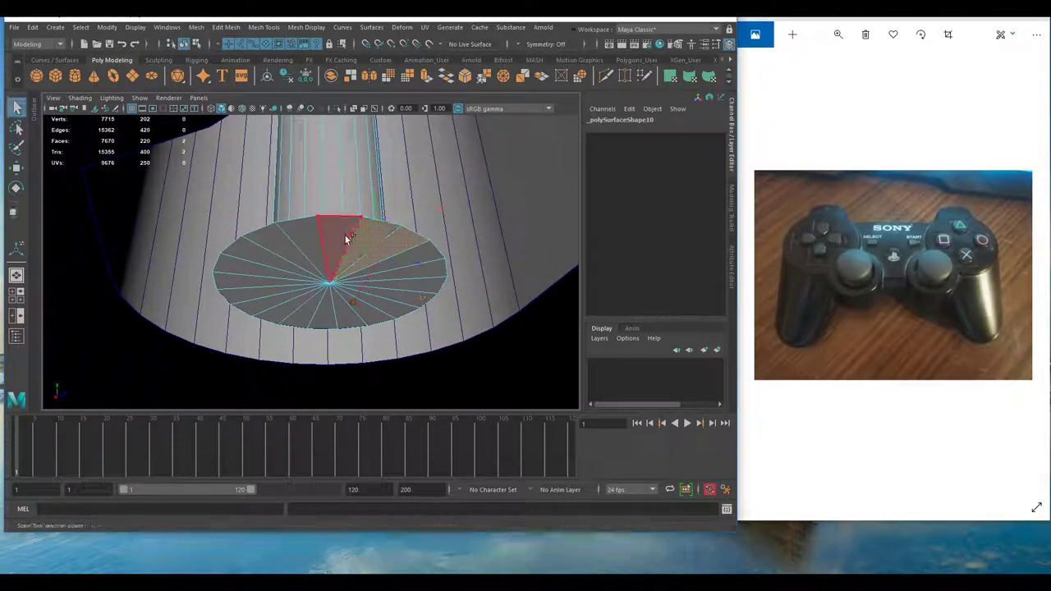
left_click(346, 235, "shift")
left_click_drag(345, 279, 352, 275, "alt")
- Select the centre vertex of the triangle-fan cap under the round-headed pin's flared base
right_click(335, 277)
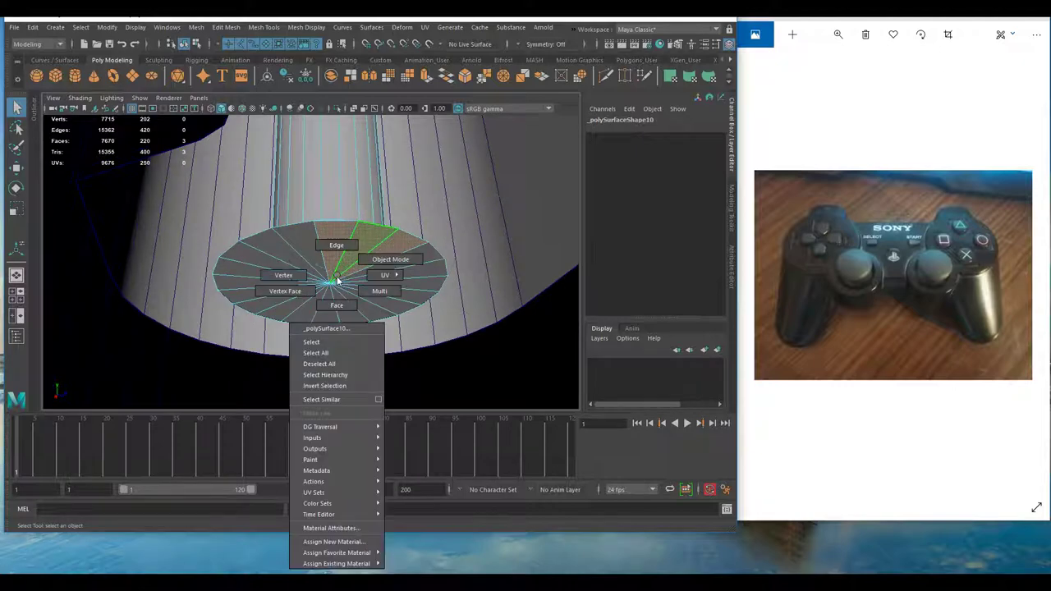
left_click(308, 262)
left_click(332, 287)
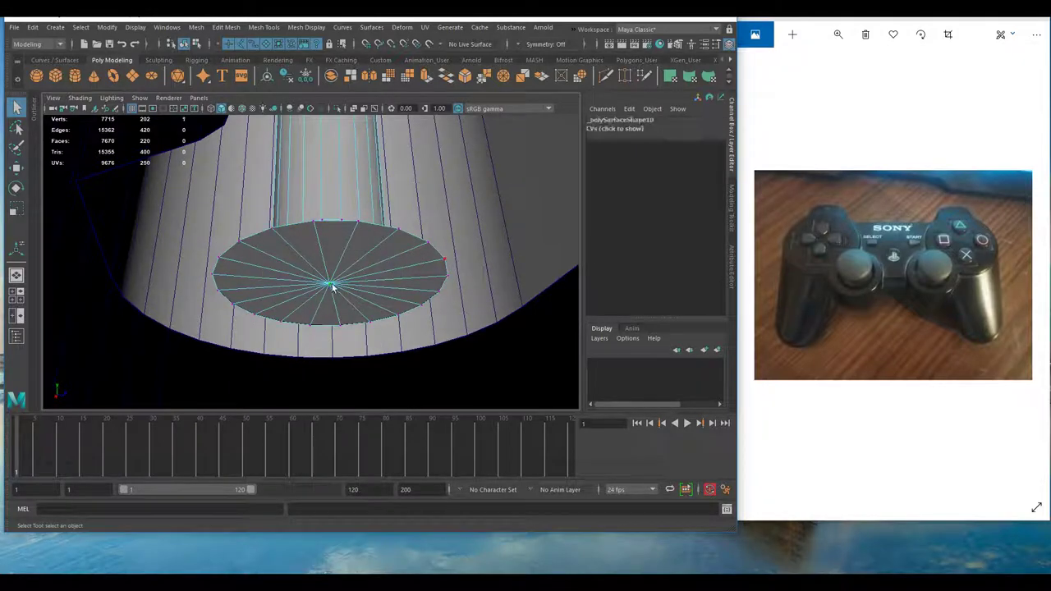
scroll(359, 314, "up", 6)
mouse_move(350, 304)
middle_mouse_down("alt")
mouse_move(359, 315)
mouse_move(347, 272)
mouse_move(364, 305)
middle_mouse_up("alt")
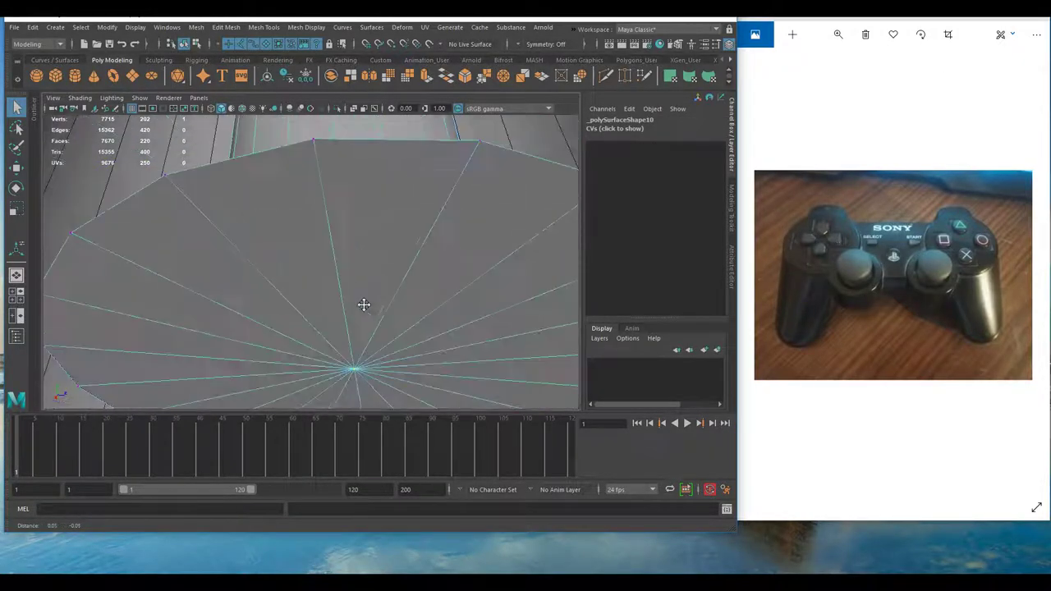
scroll(333, 306, "down", 7)
left_click_drag(333, 306, 344, 319, "alt")
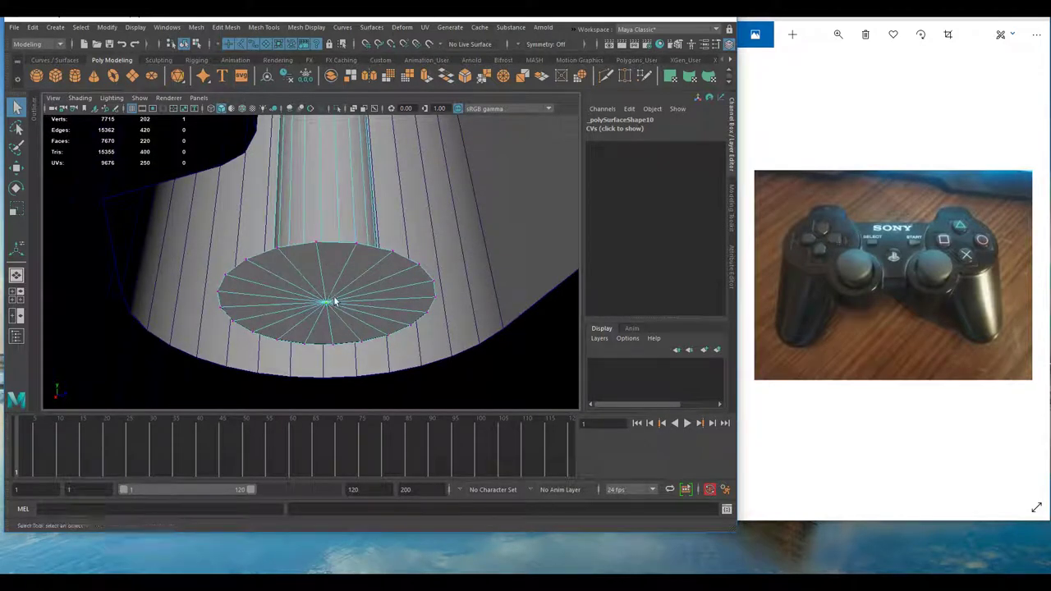
- Convert the cap's centre-vertex selection to its surrounding faces and delete them to open the pin's base
right_click(331, 302, "shift")
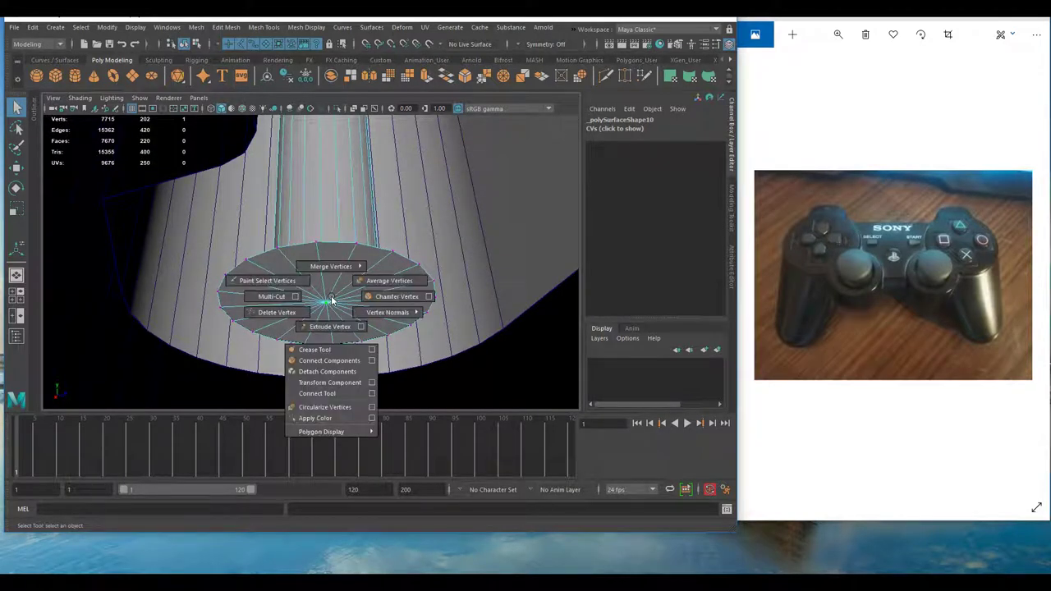
right_click(331, 299)
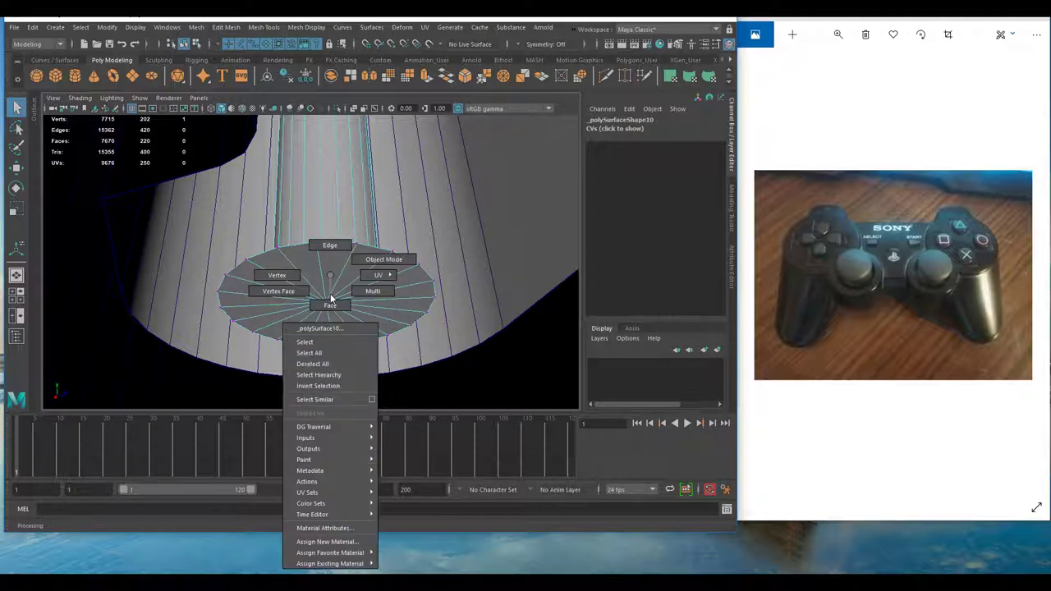
key("q")
left_click(330, 281)
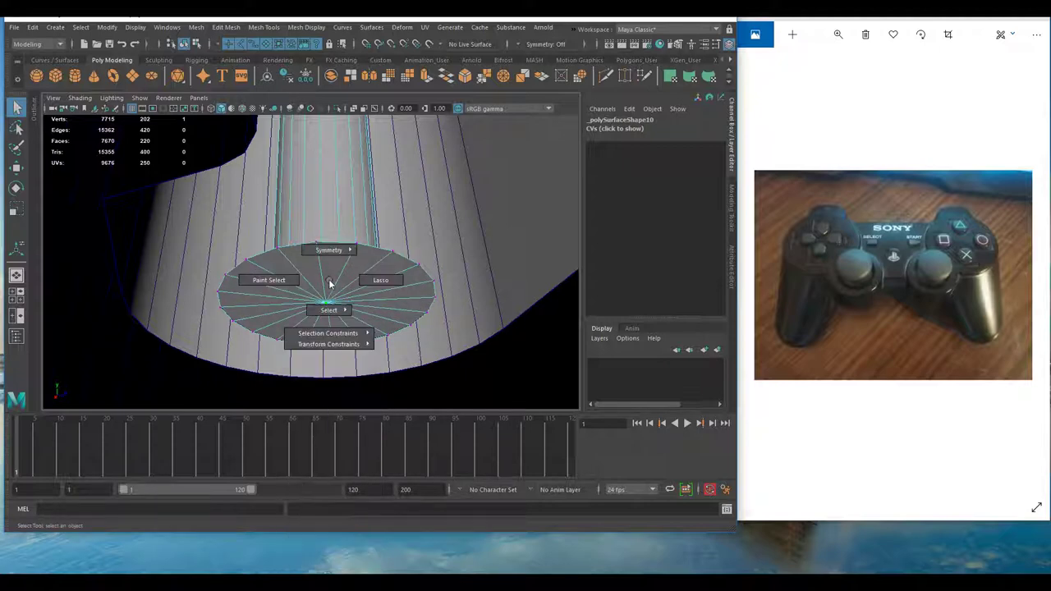
right_click(330, 283, "ctrl")
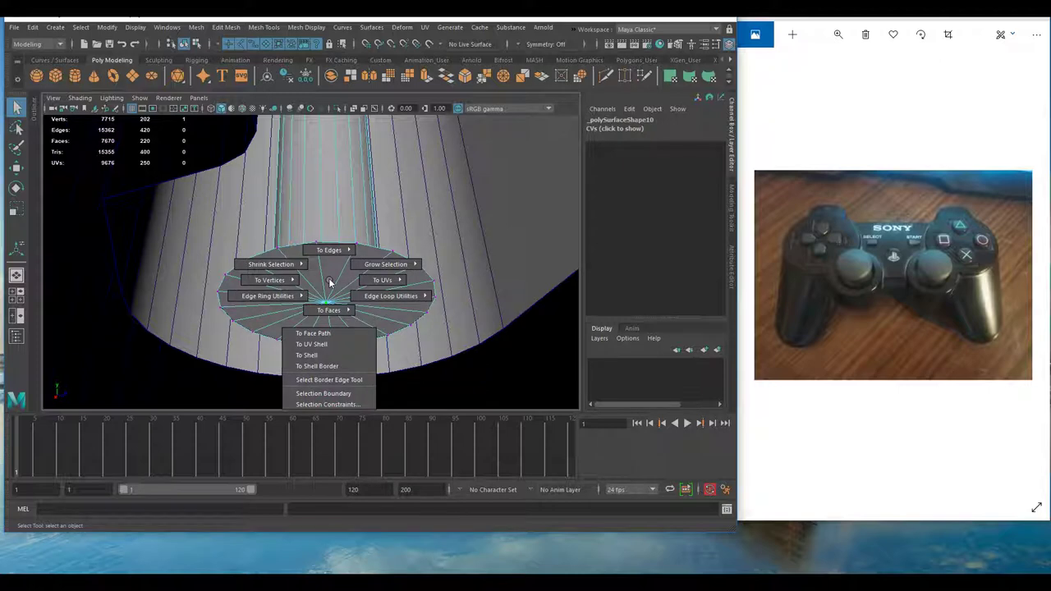
right_click(330, 283, "ctrl")
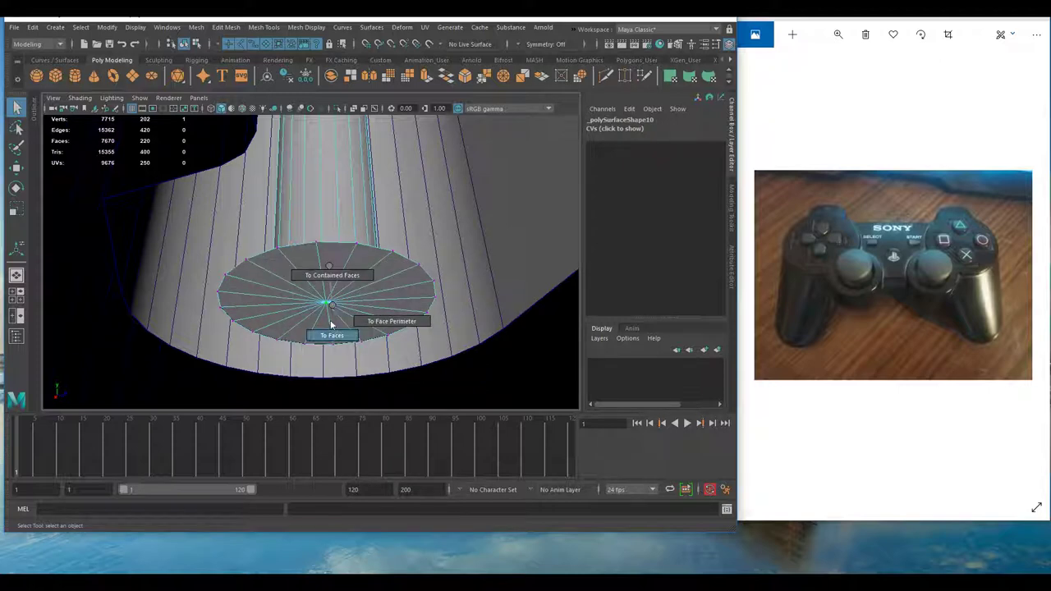
left_click(329, 326)
left_click_drag(331, 325, 341, 305, "alt")
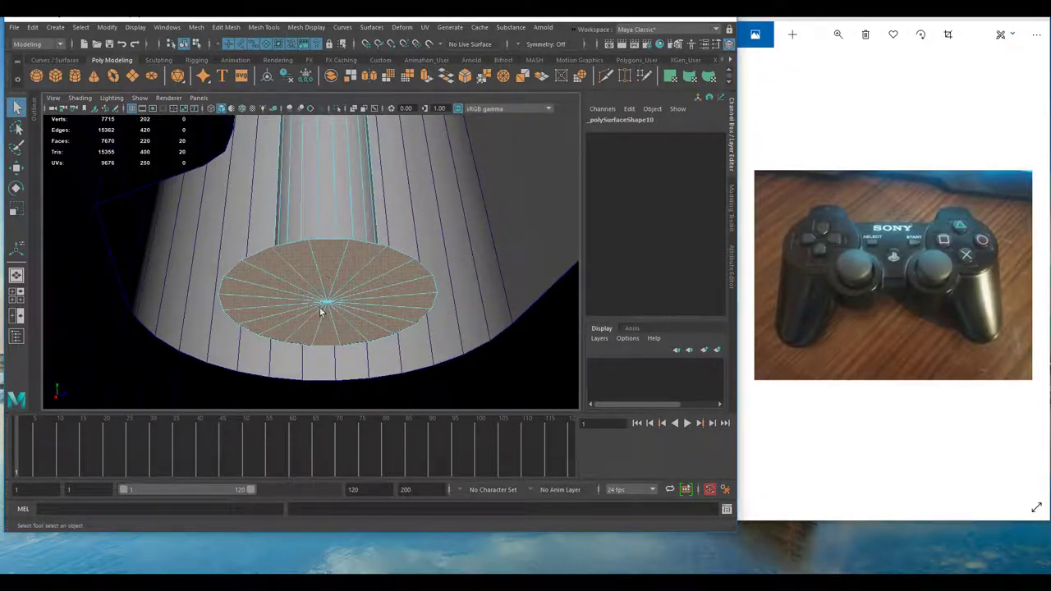
left_click_drag(328, 304, 425, 360, "alt")
key("Delete")
- Extrude the open border edge loop of the pin's flared base, scale it outward into a flat flange, and return to object mode
right_click_drag(364, 274, 363, 246)
double_click(387, 296)
left_click_drag(388, 299, 331, 279, "alt")
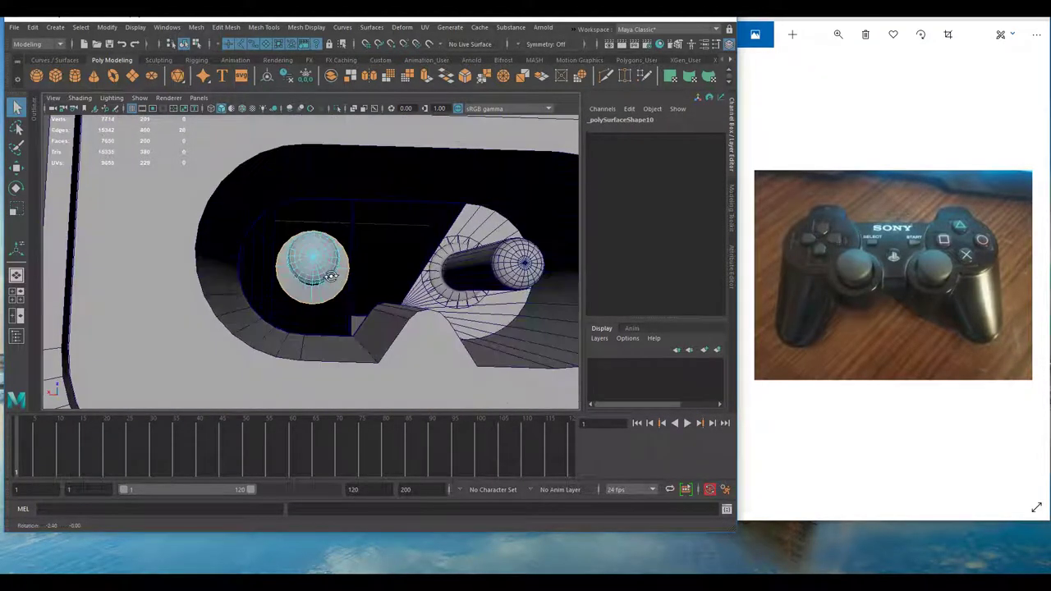
key("ctrl+e")
left_click_drag(254, 301, 306, 285)
key("q")
right_click_drag(292, 263, 321, 246)
mouse_move(320, 246)
left_mouse_down("alt")
mouse_move(320, 220)
mouse_move(319, 238)
left_mouse_up("alt")
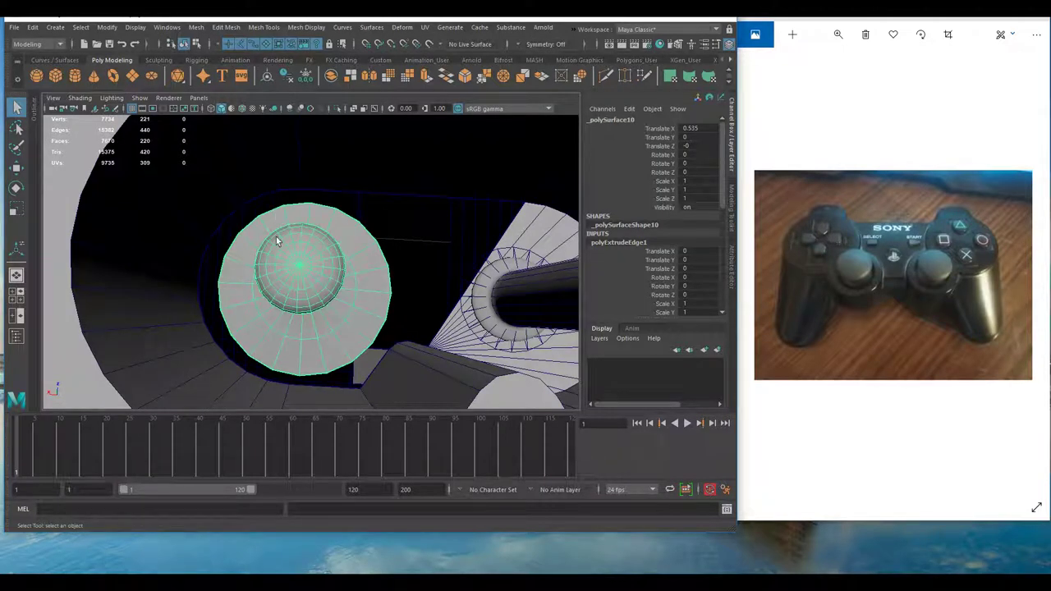
- Try to append a polygon from the outer border edge of the pin's flange with the Append to Polygon tool
left_click_drag(271, 284, 266, 303, "alt")
right_click_drag(277, 296, 353, 296, "shift")
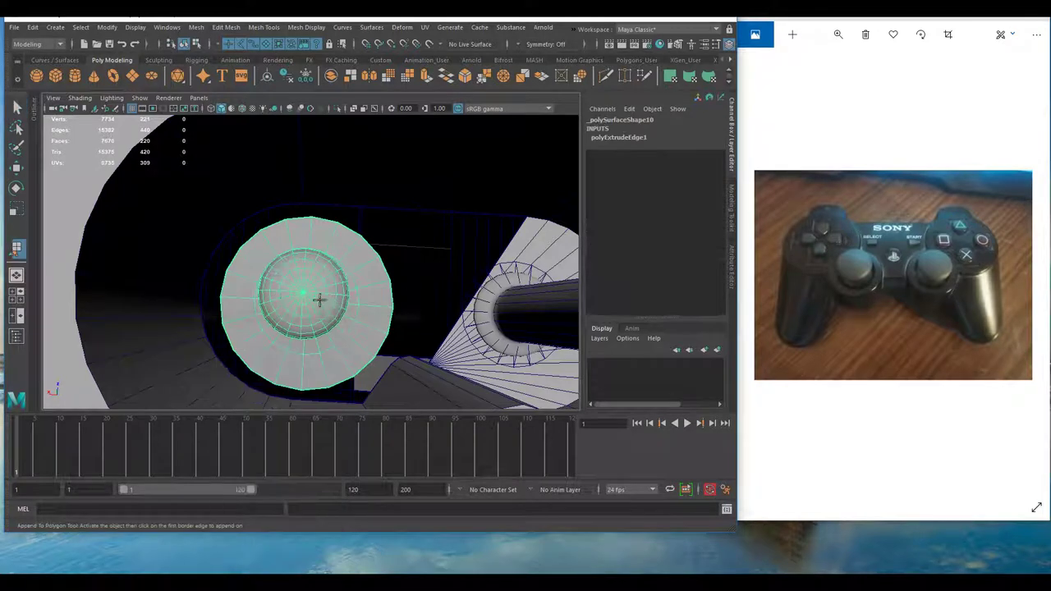
left_click(225, 285)
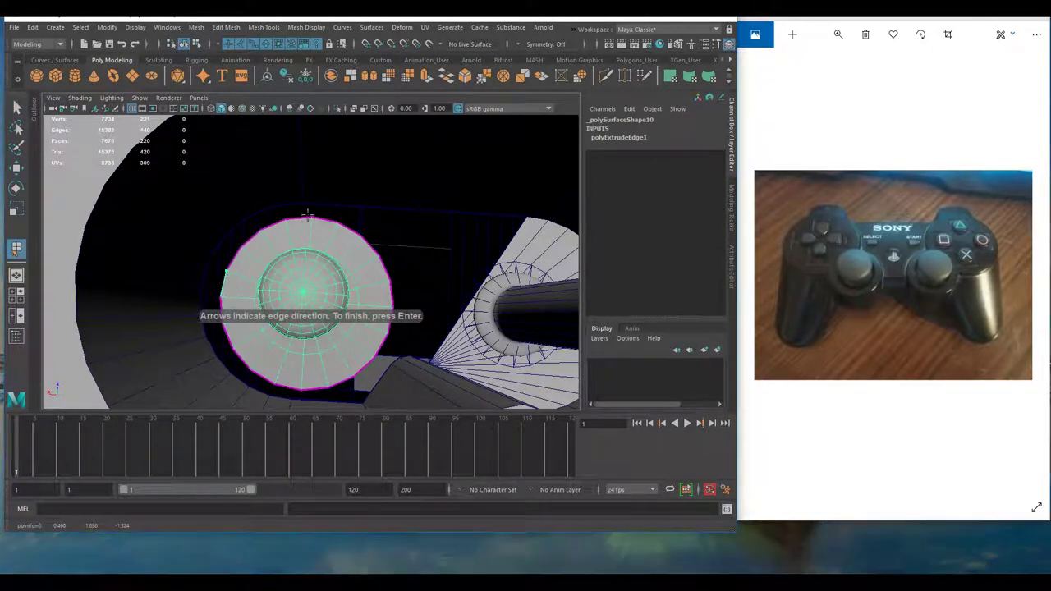
left_click_drag(373, 224, 291, 220, "alt")
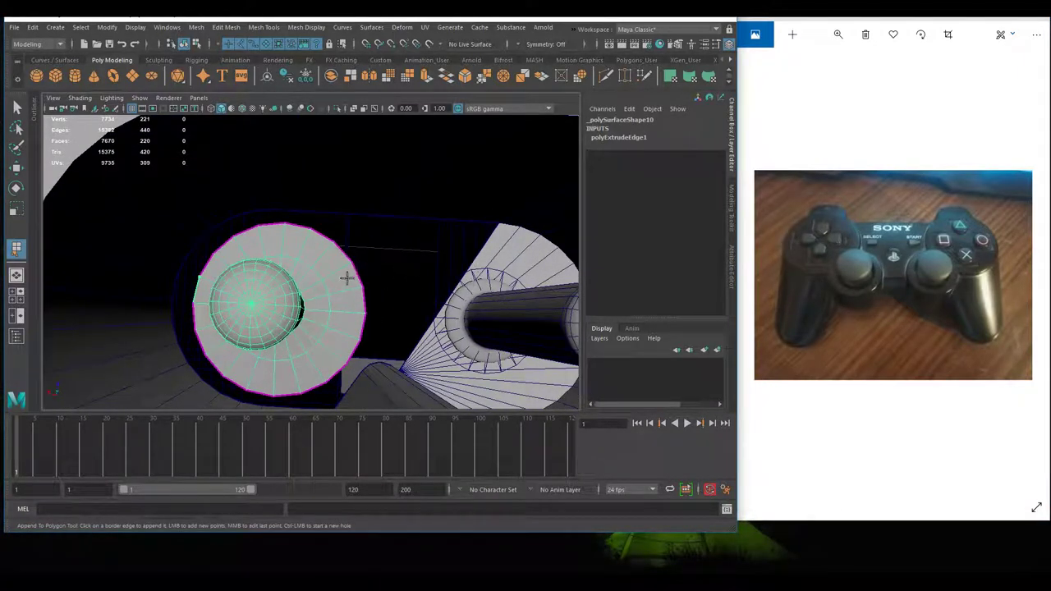
left_click_drag(448, 303, 294, 285, "alt")
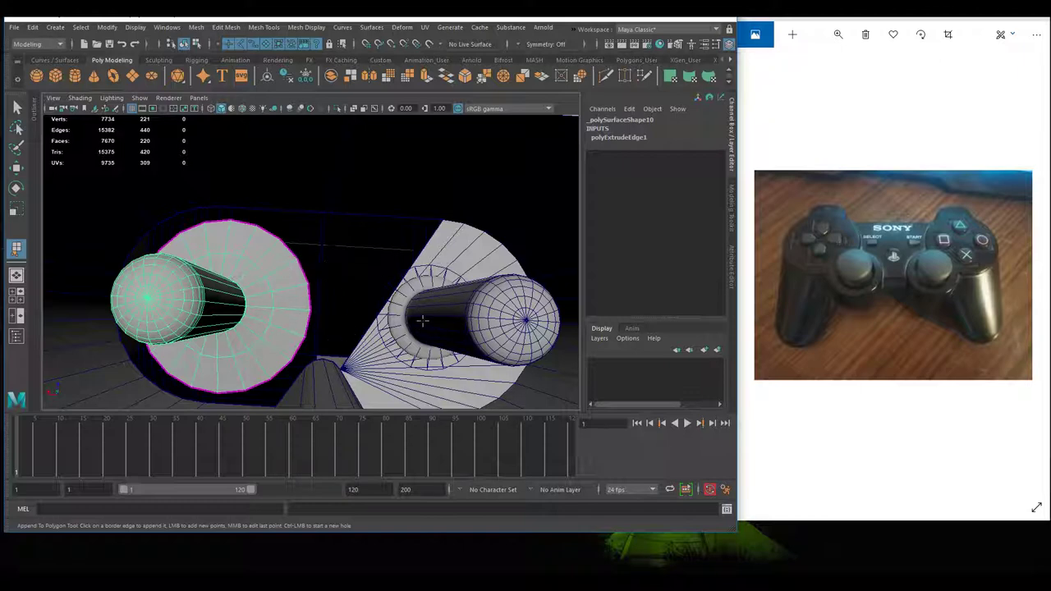
right_click(365, 278)
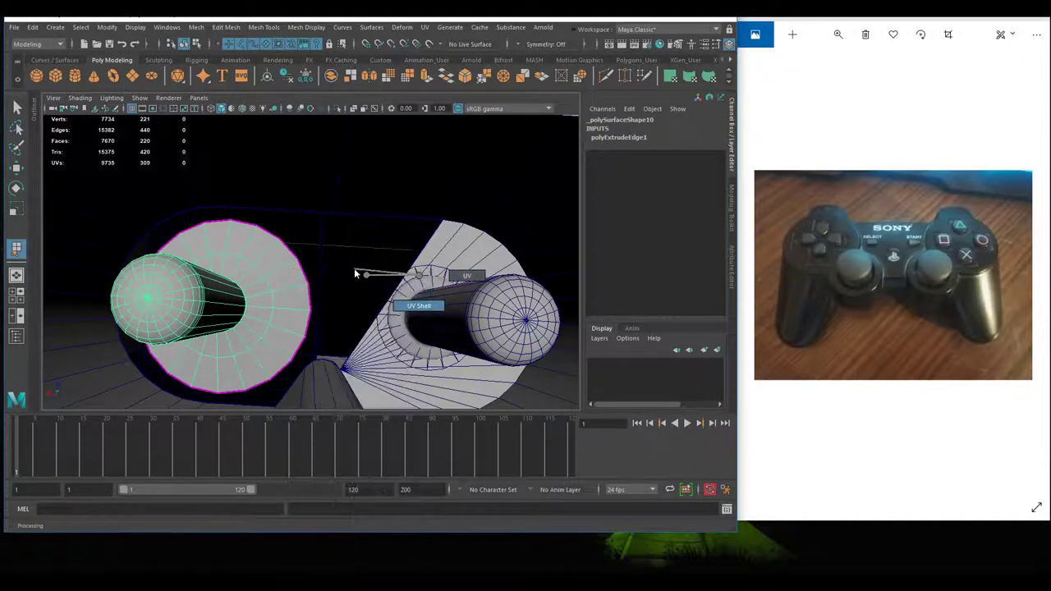
right_click(366, 277)
right_click_drag(366, 278, 403, 258)
scroll(336, 272, "down", 8)
key("q")
- Examine how the flanged pin and the second pin sit inside the block's slotted recess
left_click_drag(265, 320, 287, 259, "alt")
key("w")
scroll(291, 291, "up", 4)
left_click_drag(350, 291, 317, 261, "alt")
left_click_drag(358, 295, 305, 280, "alt")
key("q")
left_click_drag(371, 256, 283, 285, "alt")
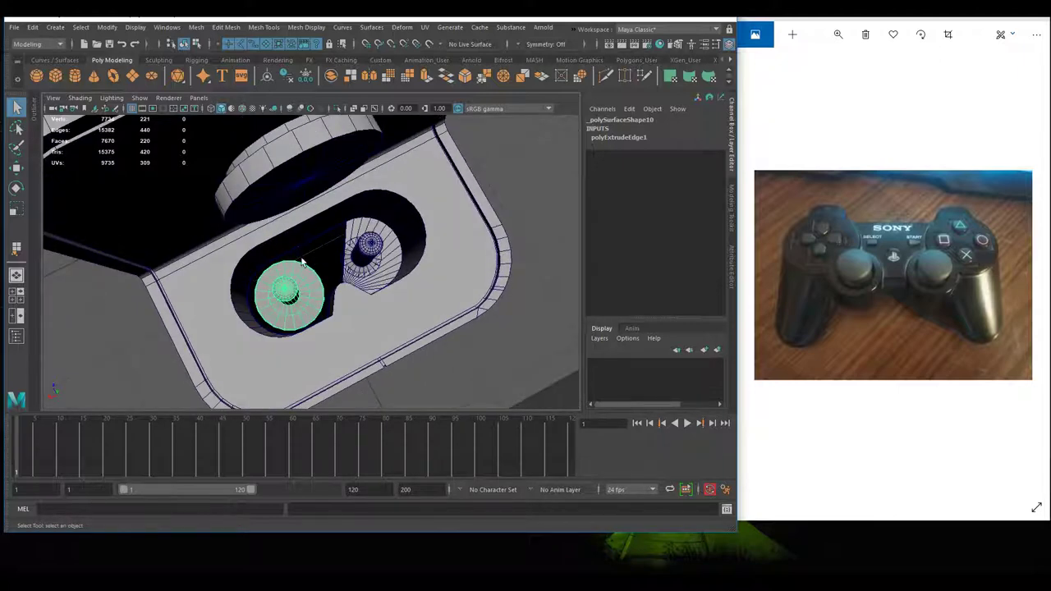
scroll(321, 279, "down", 6)
left_click_drag(288, 246, 312, 273, "alt")
scroll(317, 280, "up", 1)
- Select the flat cylinder on the block's wall above the recess and examine how it meets the wall
left_click(329, 244)
left_click(346, 252)
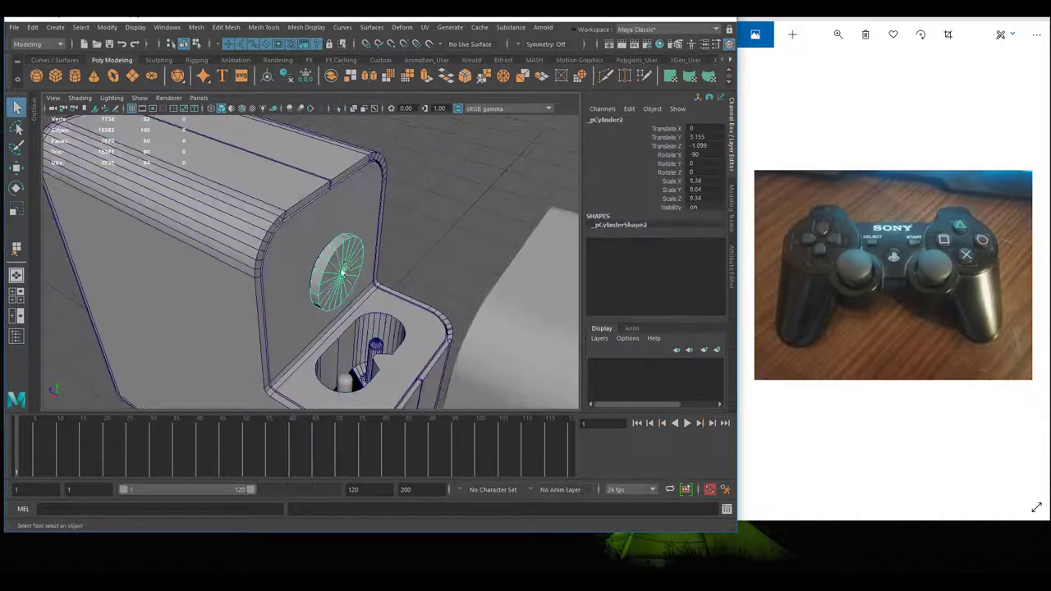
scroll(360, 291, "up", 4)
left_click_drag(362, 295, 324, 255, "alt")
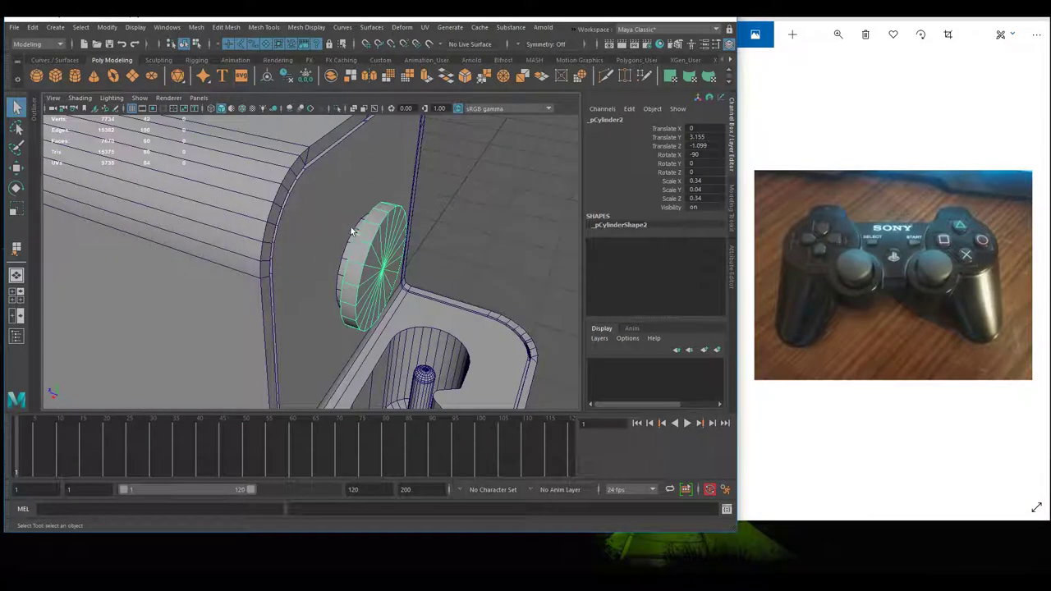
left_click_drag(351, 233, 327, 218, "alt")
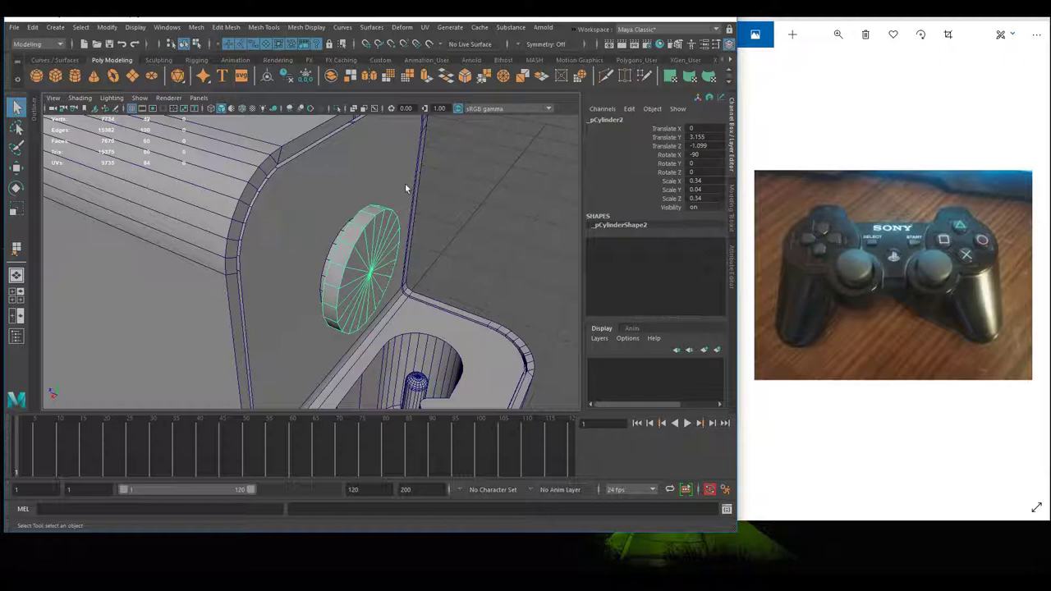
left_click_drag(405, 188, 406, 223, "alt")
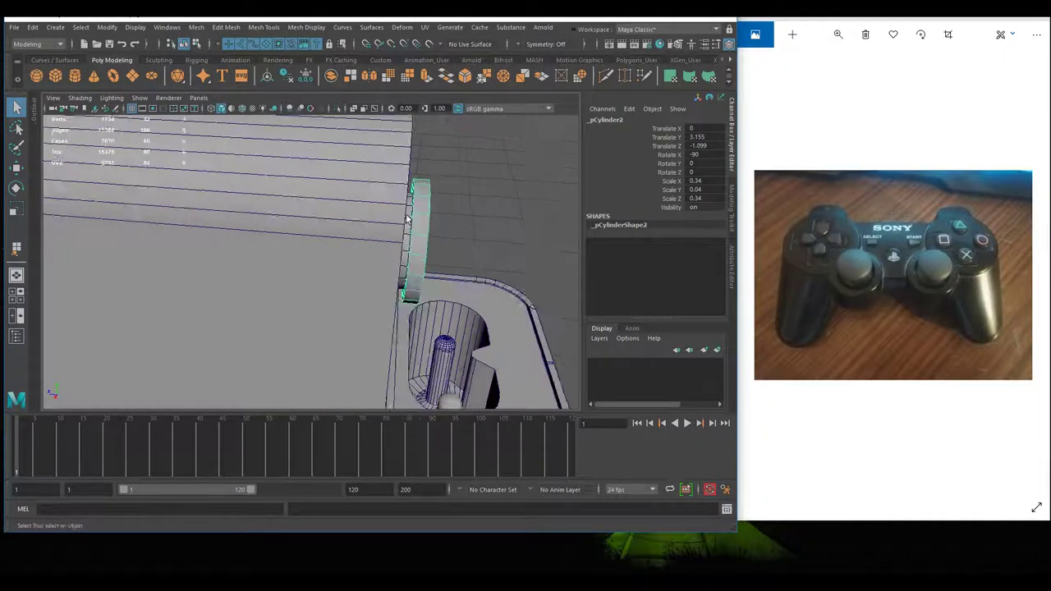
scroll(394, 224, "down", 5)
left_click_drag(307, 228, 458, 276, "alt")
left_click_drag(441, 312, 459, 280, "alt")
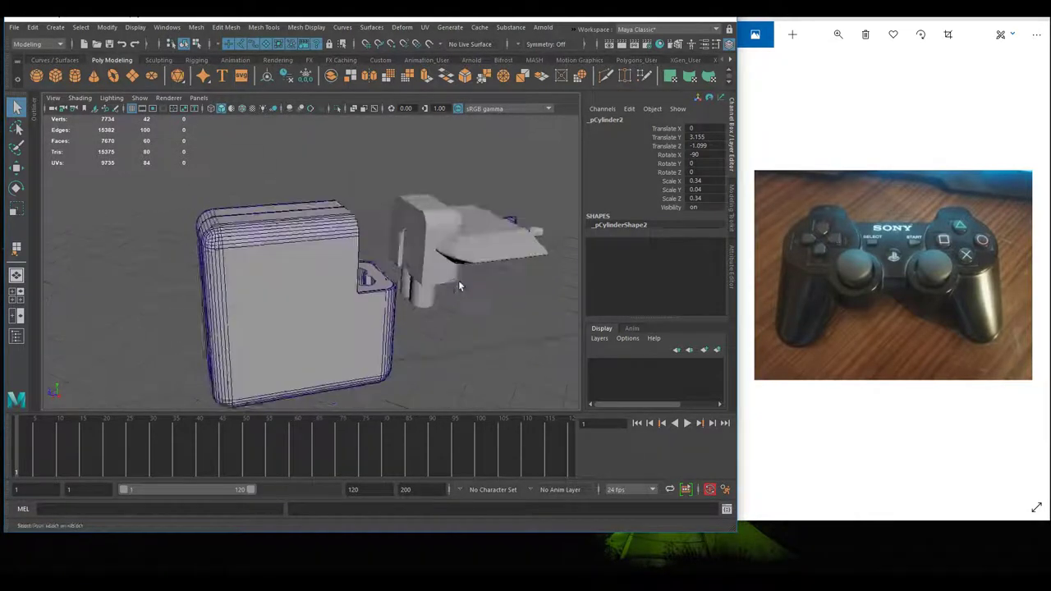
- Select the separate winged part with the round peg and examine its shape and topology
scroll(459, 280, "up", 4)
left_click_drag(362, 277, 408, 241, "alt")
left_click_drag(380, 273, 372, 250, "alt")
left_click(382, 234)
scroll(350, 282, "down", 6)
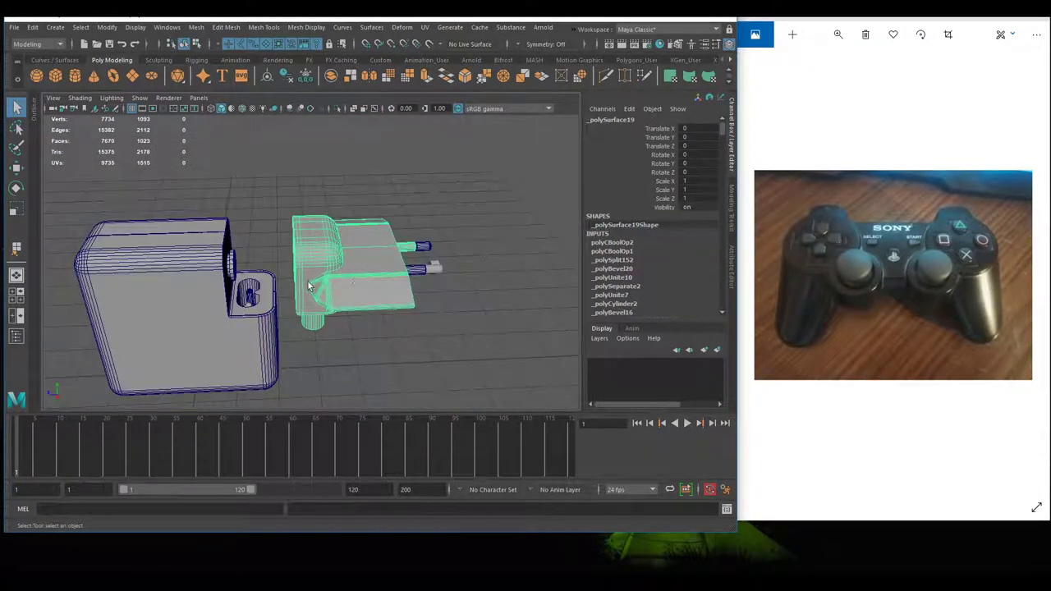
right_click_drag(309, 286, 418, 313, "alt")
left_click_drag(418, 312, 345, 269, "alt")
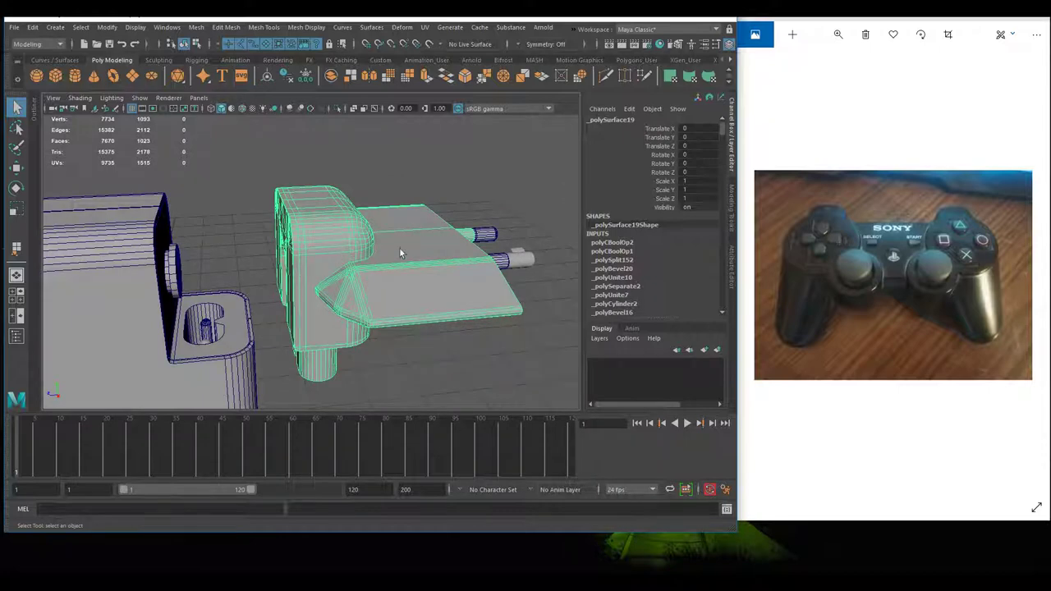
right_click_drag(401, 253, 253, 265, "alt")
left_click_drag(254, 265, 317, 271, "alt")
- Compare the block and the separate winged part from several sides as an overall assembly
middle_click_drag(379, 281, 458, 322, "alt")
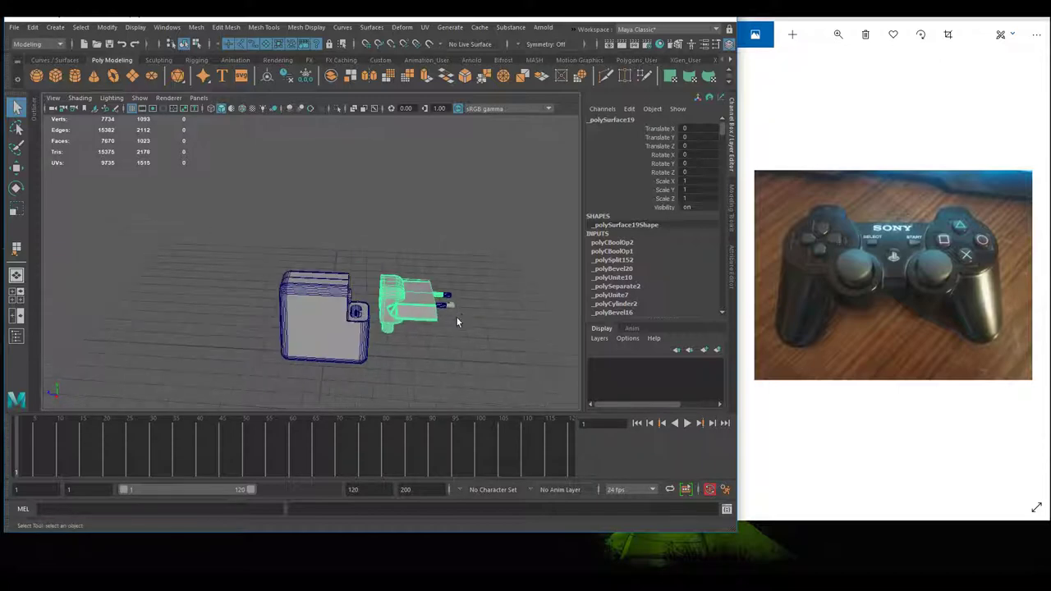
left_click_drag(457, 321, 411, 298, "alt")
right_click_drag(411, 298, 453, 328, "alt")
middle_click_drag(453, 329, 428, 251, "alt")
left_click_drag(428, 251, 364, 245, "alt")
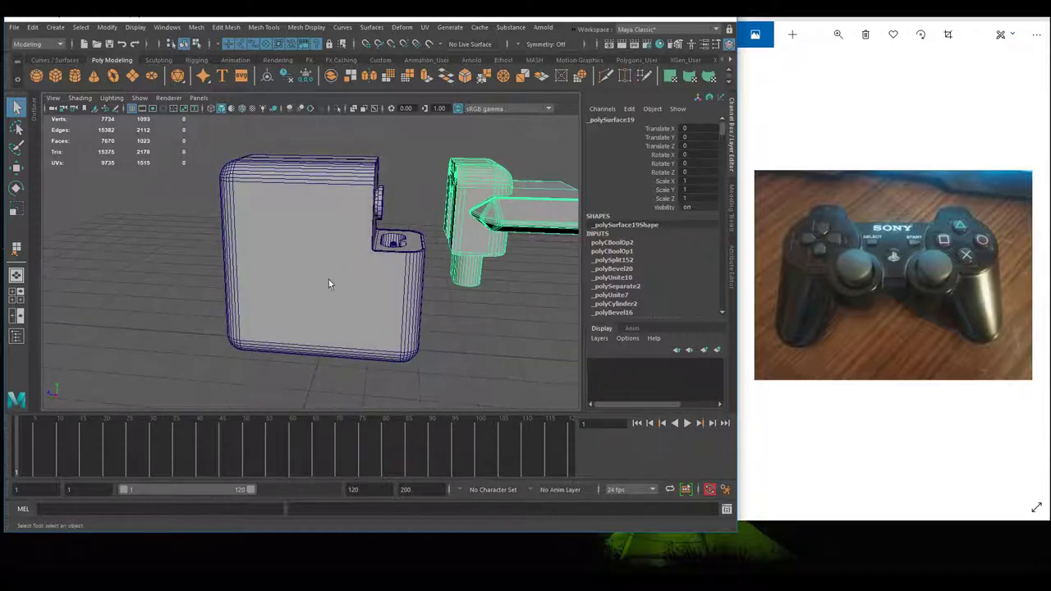
mouse_move(328, 284)
left_mouse_down("alt")
mouse_move(520, 293)
mouse_move(389, 258)
mouse_move(455, 282)
mouse_move(364, 270)
mouse_move(263, 216)
mouse_move(192, 209)
mouse_move(345, 271)
mouse_move(326, 272)
left_mouse_up("alt")
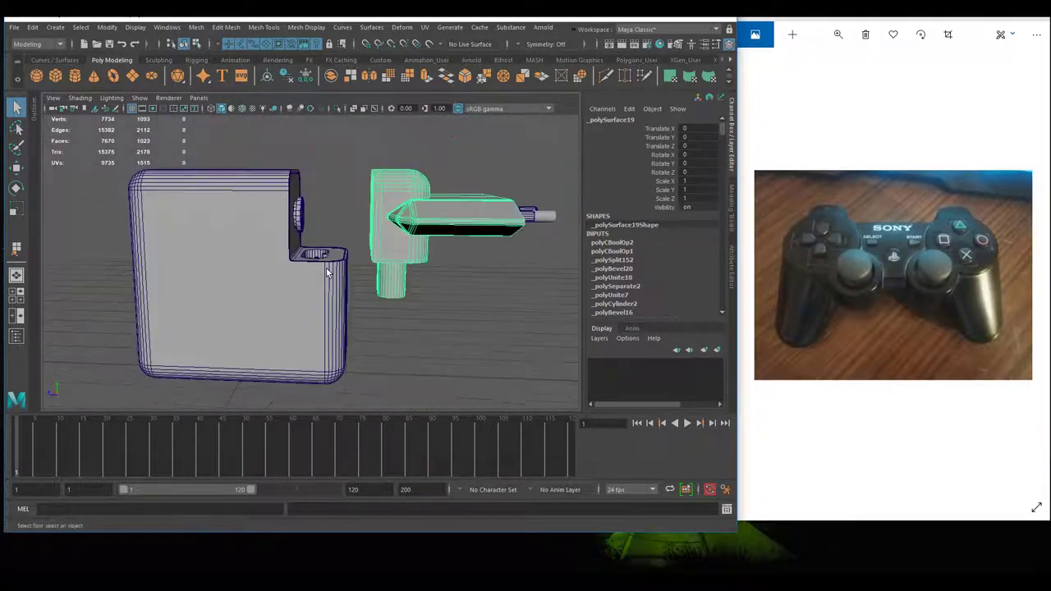
scroll(416, 239, "down", 5)
mouse_move(415, 239)
left_mouse_down("alt")
mouse_move(423, 266)
mouse_move(419, 237)
mouse_move(434, 241)
left_mouse_up("alt")
scroll(422, 265, "up", 3)
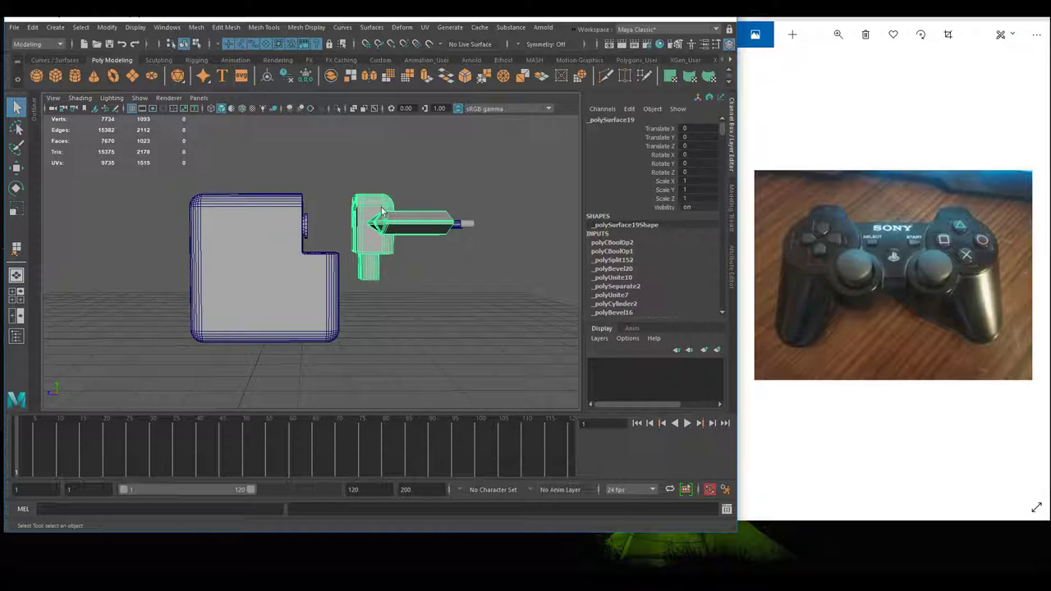
left_click_drag(462, 212, 422, 257, "alt")
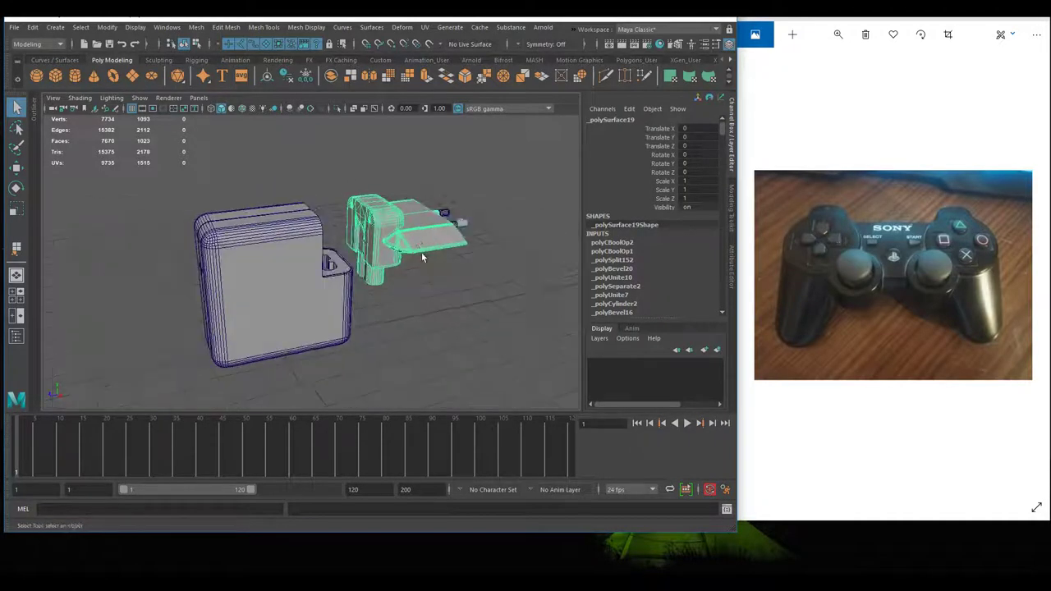